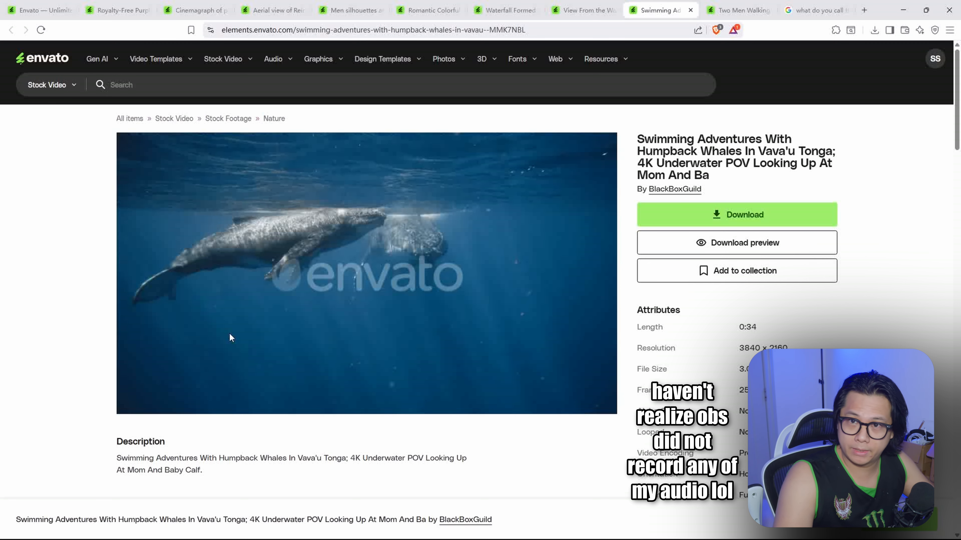
Step: Preview the tropical island dive clip on Envato, scrubbing to the shot split between above and below the water
{"action": "left_click", "coordinate": [592, 10]}
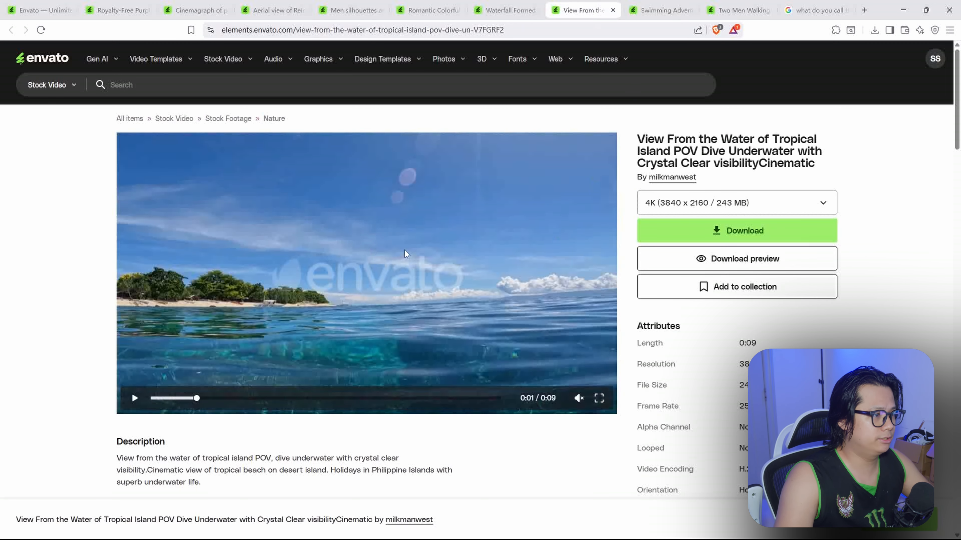
{"action": "left_click_drag", "start_coordinate": [197, 398], "coordinate": [429, 443]}
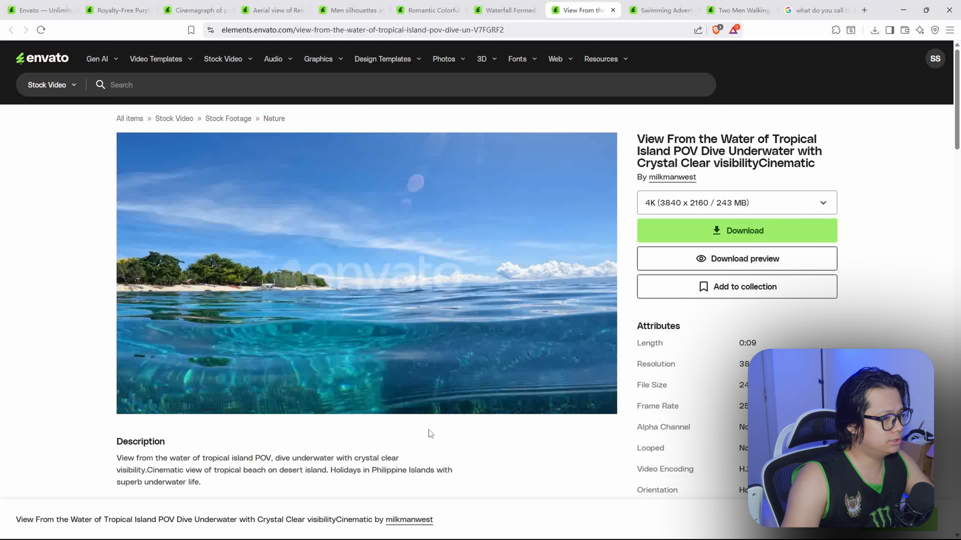
{"action": "mouse_move", "coordinate": [465, 370]}
{"action": "mouse_move", "coordinate": [424, 397]}
{"action": "left_mouse_down"}
{"action": "mouse_move", "coordinate": [450, 407]}
{"action": "mouse_move", "coordinate": [417, 398]}
{"action": "left_mouse_up"}
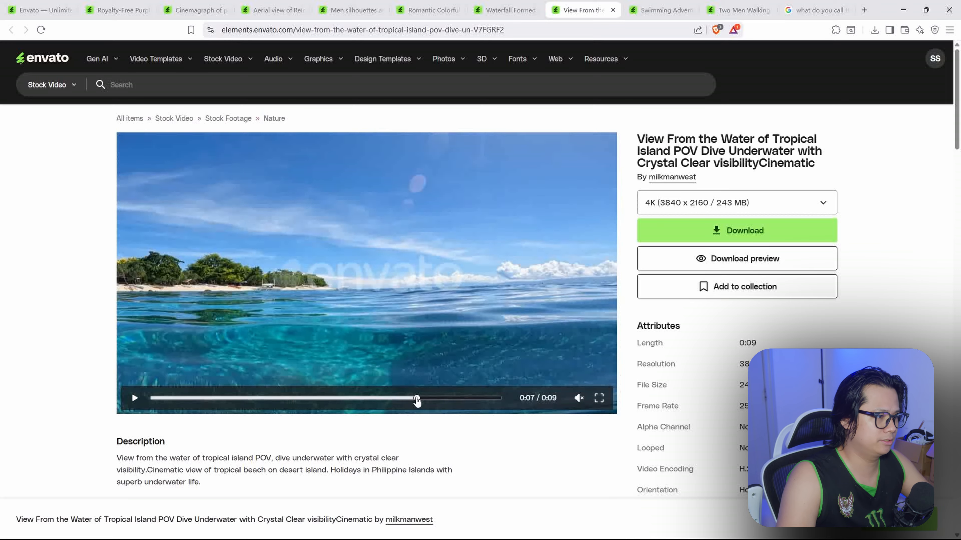
{"action": "mouse_move", "coordinate": [416, 401]}
{"action": "left_mouse_down"}
{"action": "mouse_move", "coordinate": [482, 406]}
{"action": "mouse_move", "coordinate": [403, 402]}
{"action": "left_mouse_up"}
Step: Preview the glacier waterfall, purple mountain lake sunset and men silhouettes stock clips, scrubbing through each
{"action": "left_click", "coordinate": [507, 10]}
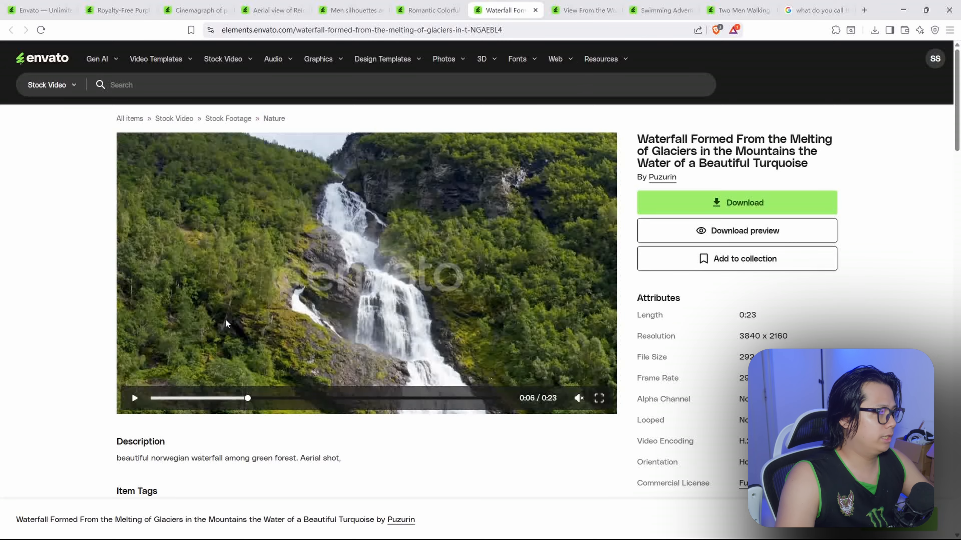
{"action": "left_click_drag", "start_coordinate": [242, 402], "coordinate": [81, 397]}
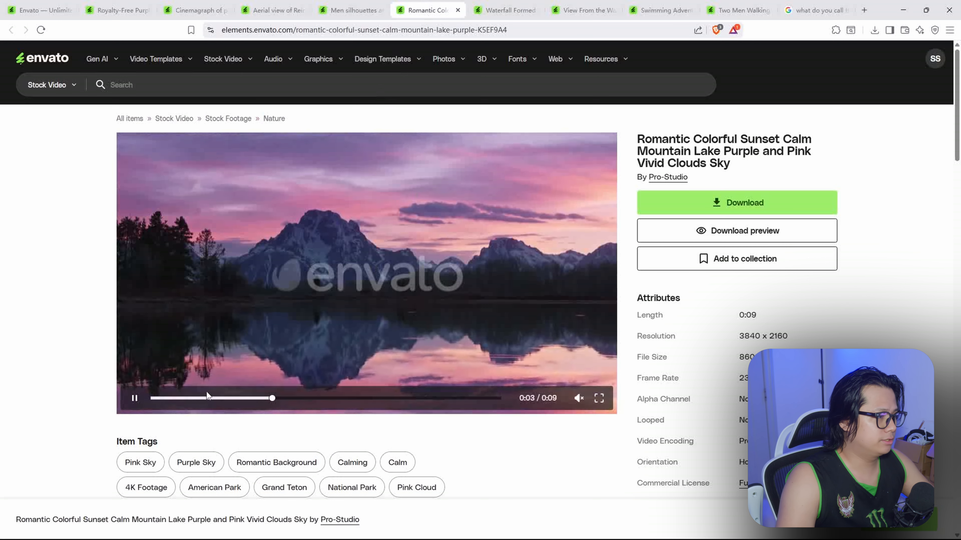
{"action": "left_click", "coordinate": [134, 398]}
{"action": "left_click_drag", "start_coordinate": [305, 401], "coordinate": [280, 398]}
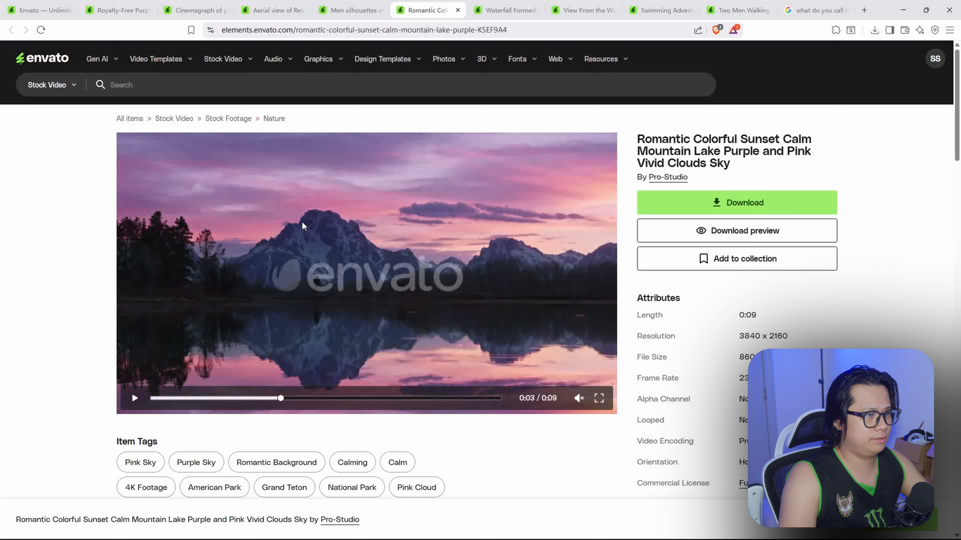
{"action": "key", "text": "ctrl+shift+Tab"}
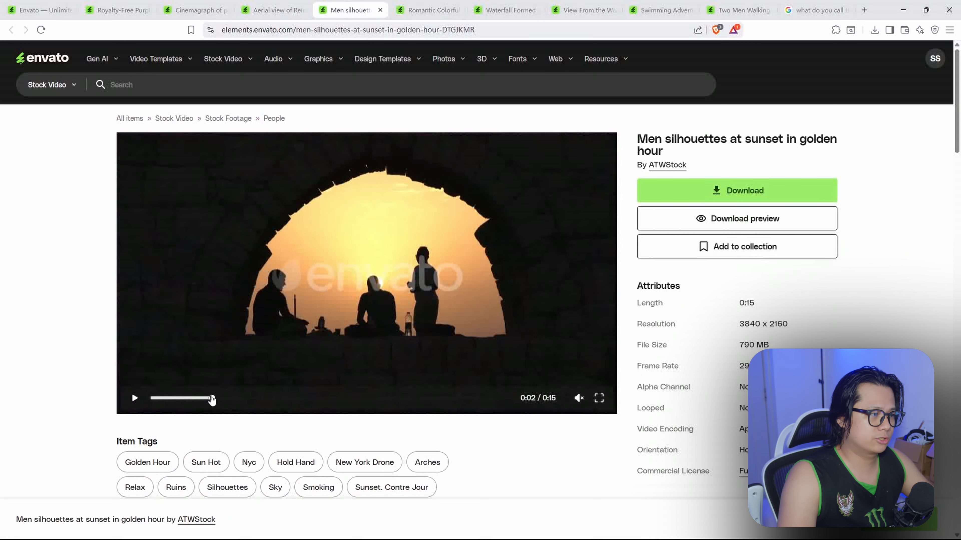
{"action": "left_click_drag", "start_coordinate": [212, 399], "coordinate": [241, 401]}
{"action": "key", "text": "ctrl+shift+Tab"}
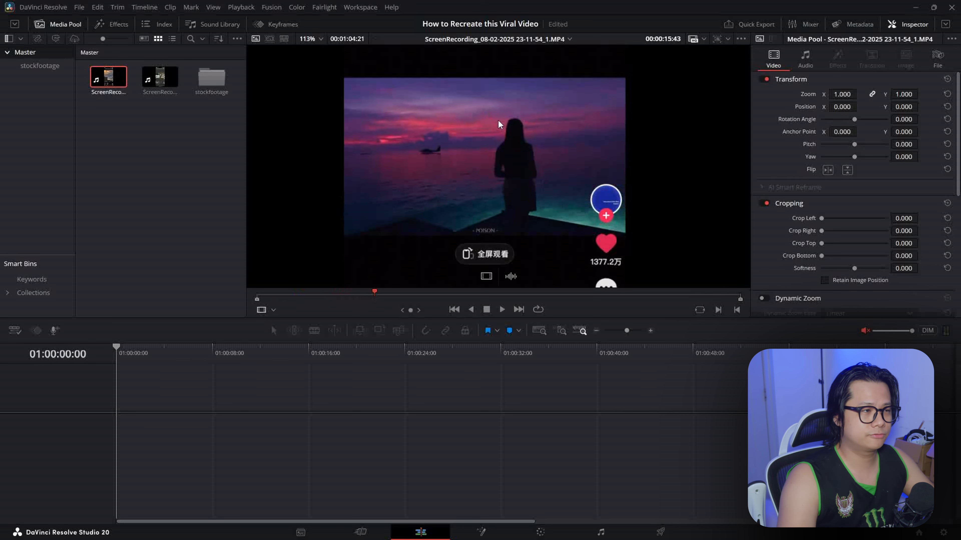
{"action": "scroll", "coordinate": [497, 120], "scroll_direction": "up", "scroll_amount": 3}
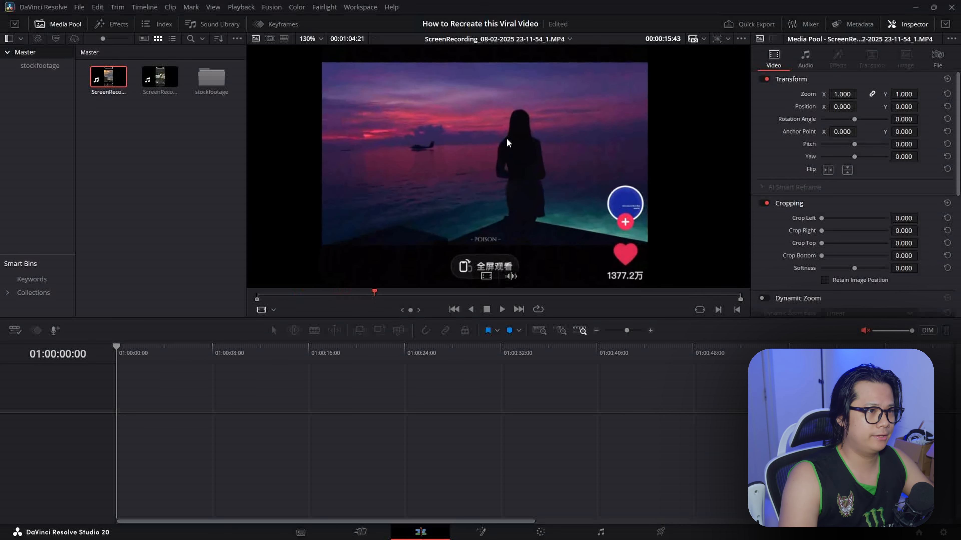
{"action": "left_click_drag", "start_coordinate": [506, 140], "coordinate": [515, 137]}
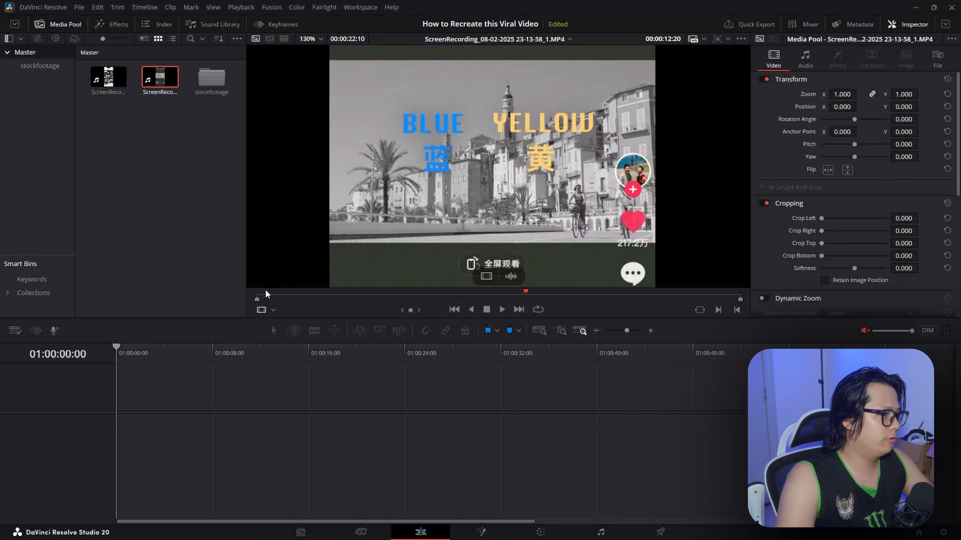
{"action": "left_click_drag", "start_coordinate": [266, 294], "coordinate": [257, 294]}
{"action": "scroll", "coordinate": [442, 225], "scroll_direction": "down", "scroll_amount": 2}
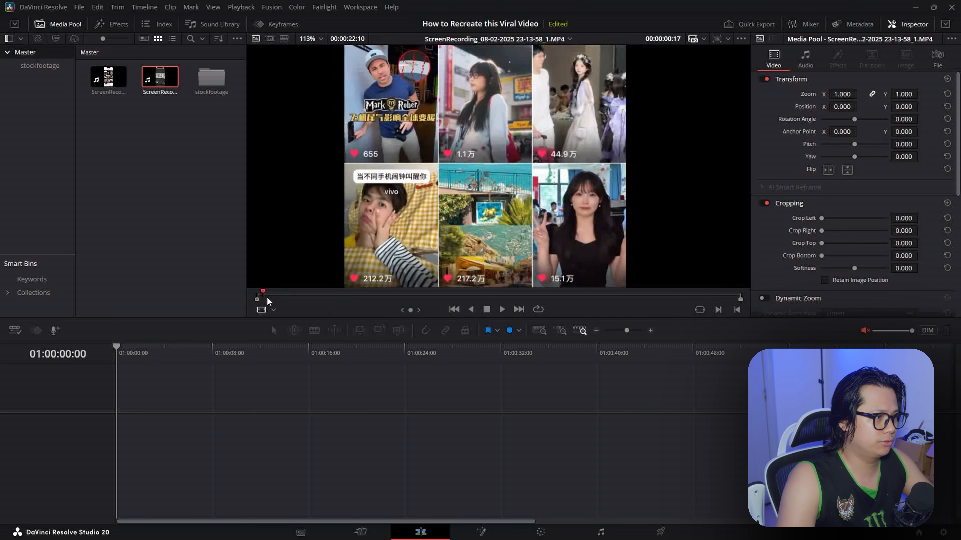
{"action": "left_click_drag", "start_coordinate": [258, 295], "coordinate": [284, 297]}
{"action": "key", "text": "space"}
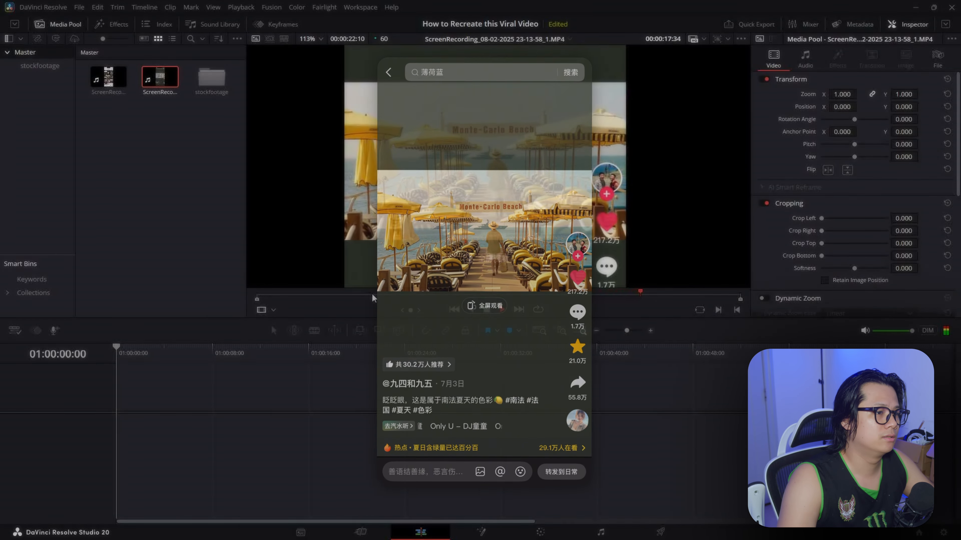
{"action": "key", "text": "space"}
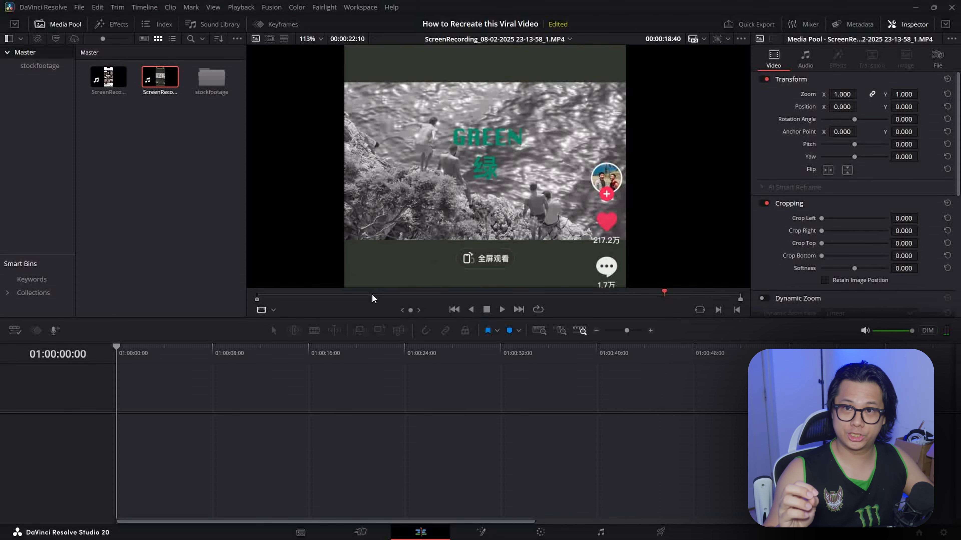
Step: Replay the reference recording from its early shots, pausing at the black-and-white BLUE title shot to study the colour reveal
{"action": "left_click_drag", "start_coordinate": [295, 295], "coordinate": [290, 298]}
{"action": "key", "text": "space"}
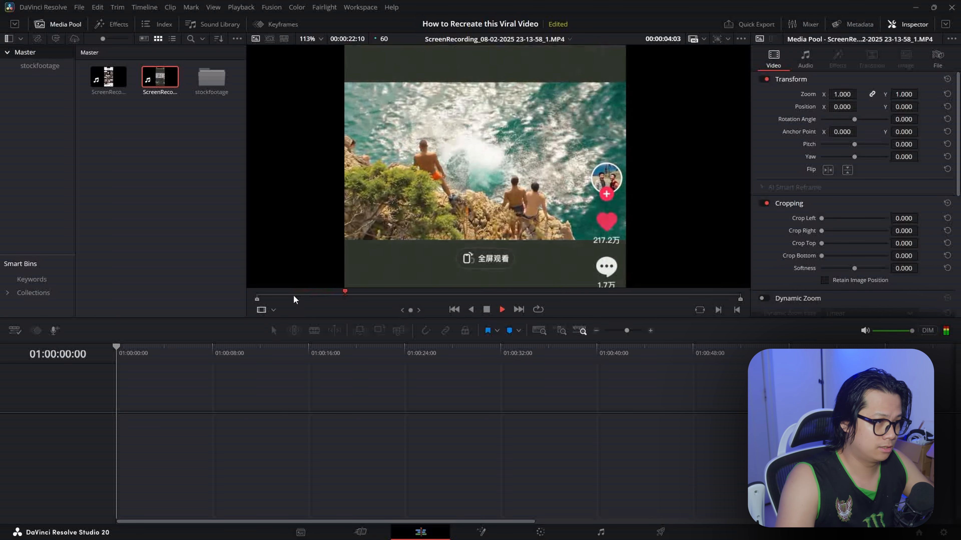
{"action": "key", "text": "space"}
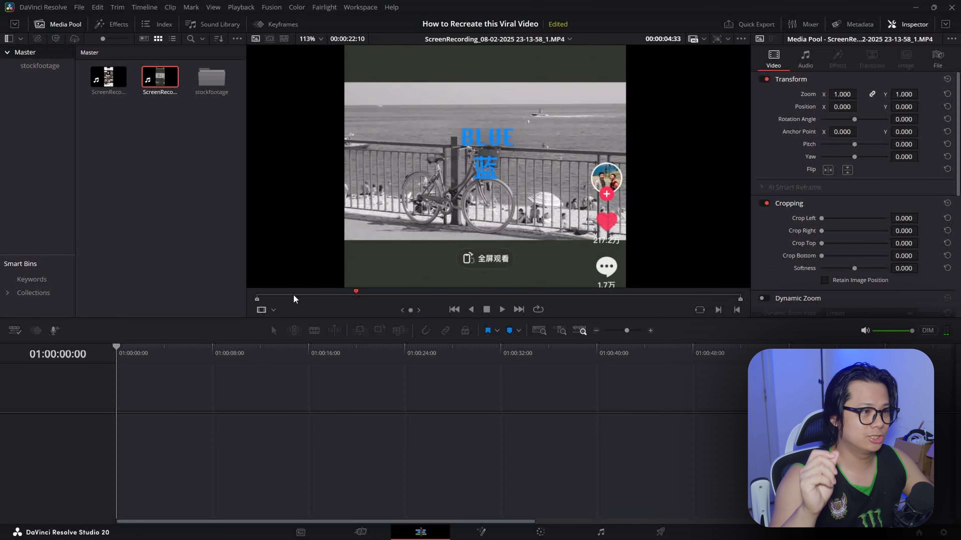
{"action": "left_click", "coordinate": [355, 294]}
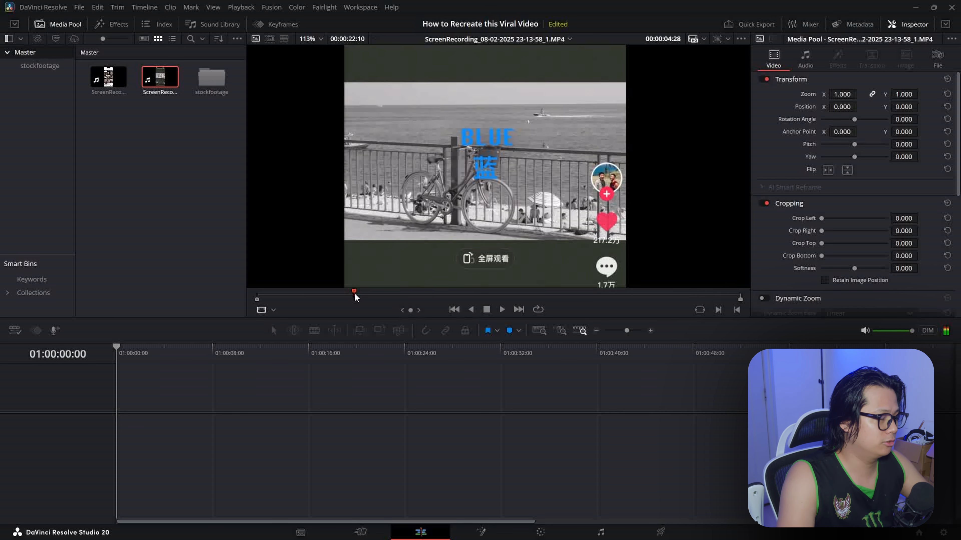
{"action": "key", "text": "space"}
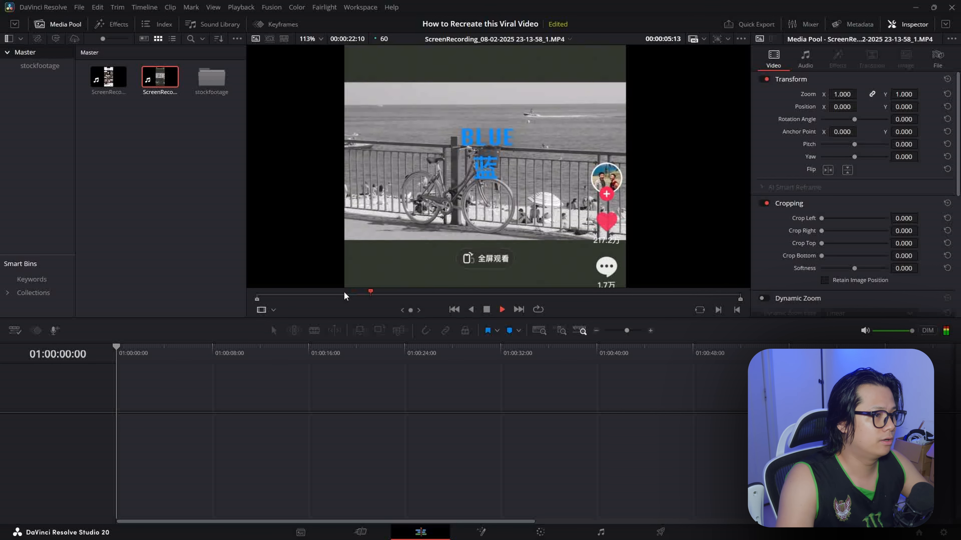
{"action": "key", "text": "space"}
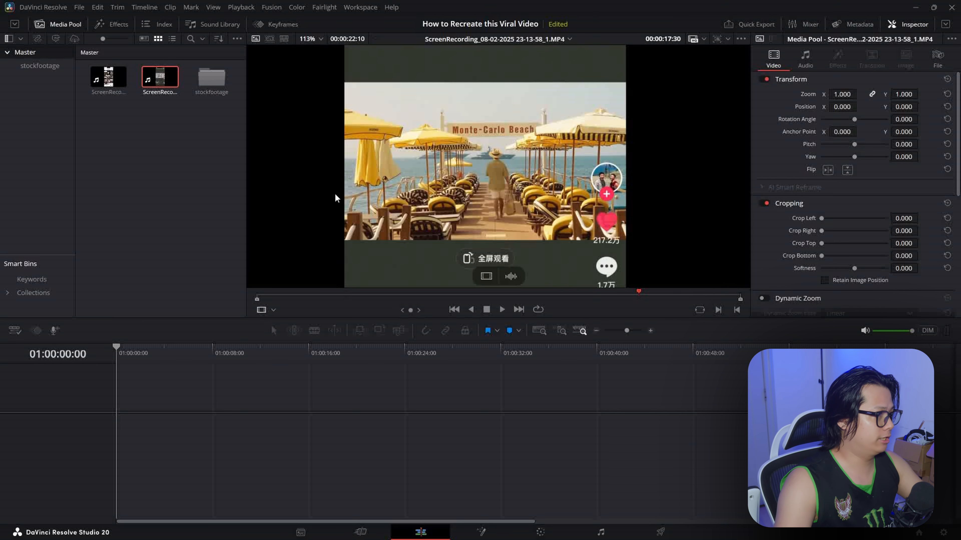
{"action": "left_click", "coordinate": [130, 143]}
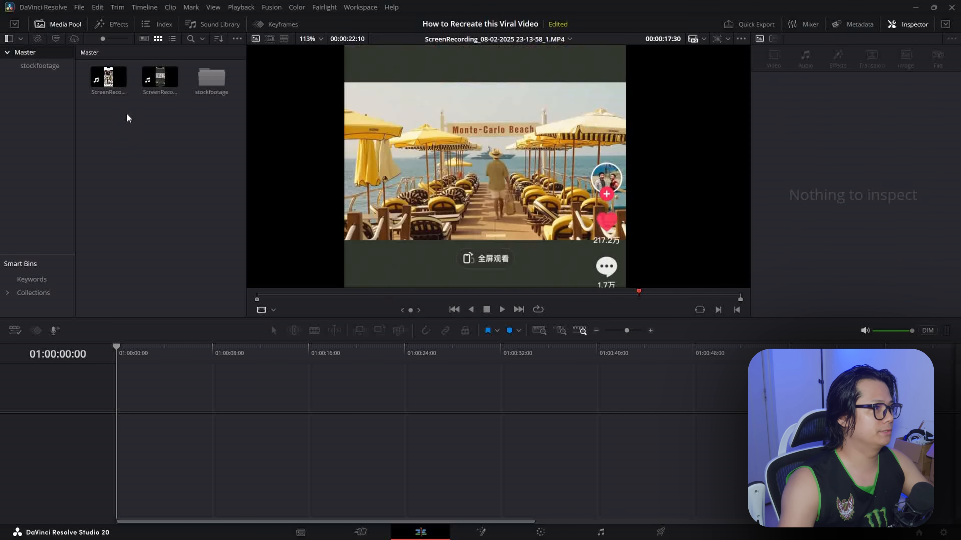
{"action": "left_click", "coordinate": [109, 76]}
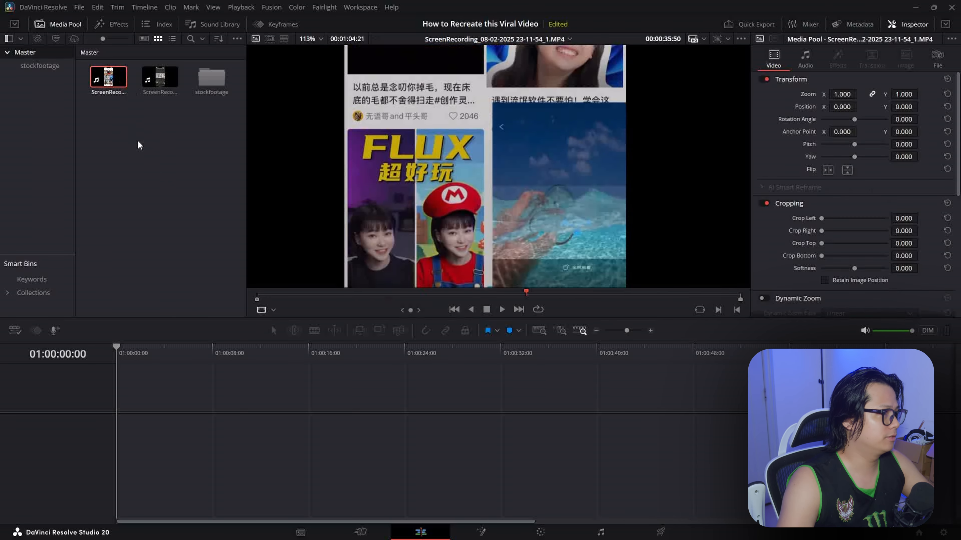
{"action": "left_click_drag", "start_coordinate": [106, 81], "coordinate": [203, 439]}
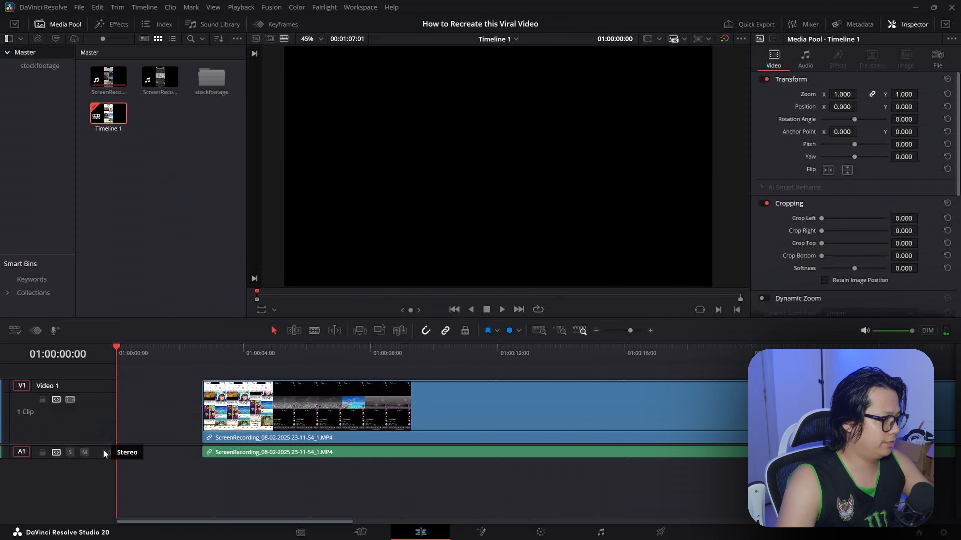
{"action": "left_click_drag", "start_coordinate": [100, 456], "coordinate": [99, 494]}
Step: Trim the recording's opening to just before the music begins and place the clip at the start of the timeline
{"action": "left_click_drag", "start_coordinate": [253, 424], "coordinate": [151, 426]}
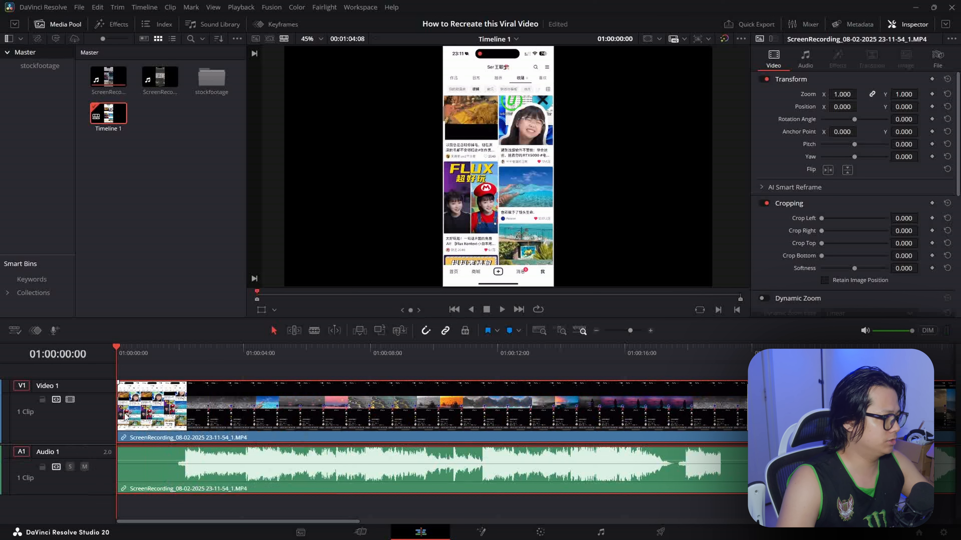
{"action": "left_click_drag", "start_coordinate": [124, 414], "coordinate": [183, 414]}
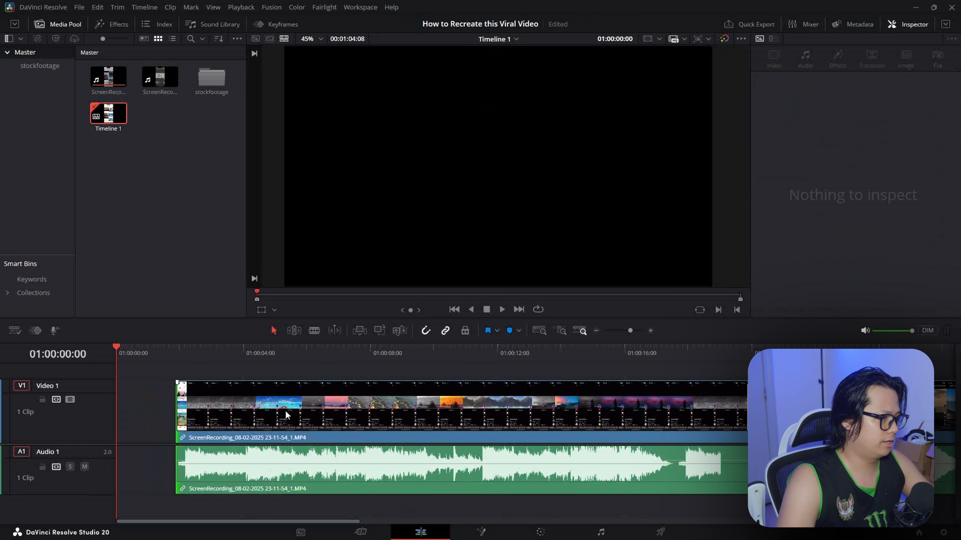
{"action": "left_click_drag", "start_coordinate": [271, 409], "coordinate": [210, 409]}
Step: Locate where the song ends, split the recording at 01:00:15:18, and delete everything after the cut
{"action": "left_click", "coordinate": [219, 351]}
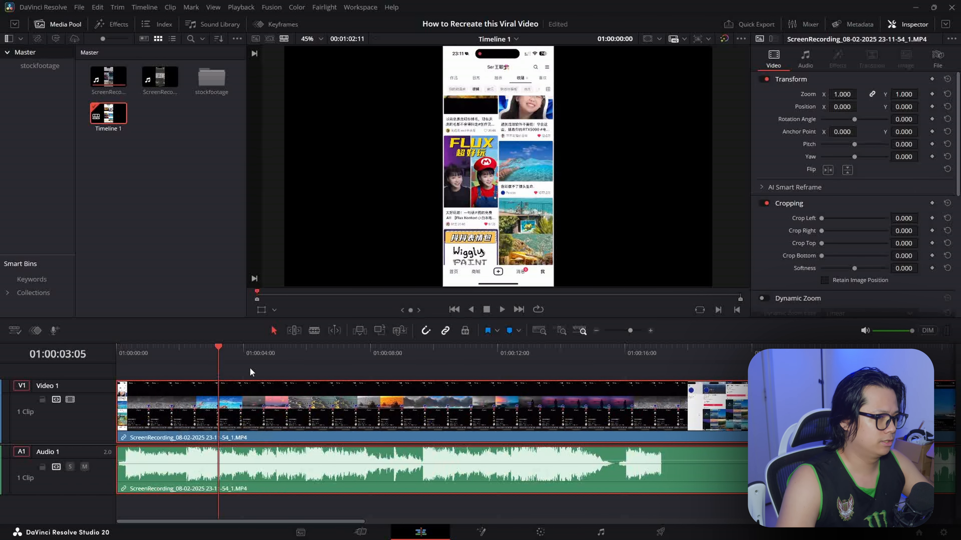
{"action": "left_click_drag", "start_coordinate": [584, 359], "coordinate": [615, 356]}
{"action": "key", "text": "ctrl+equal"}
{"action": "key", "text": "ctrl+equal"}
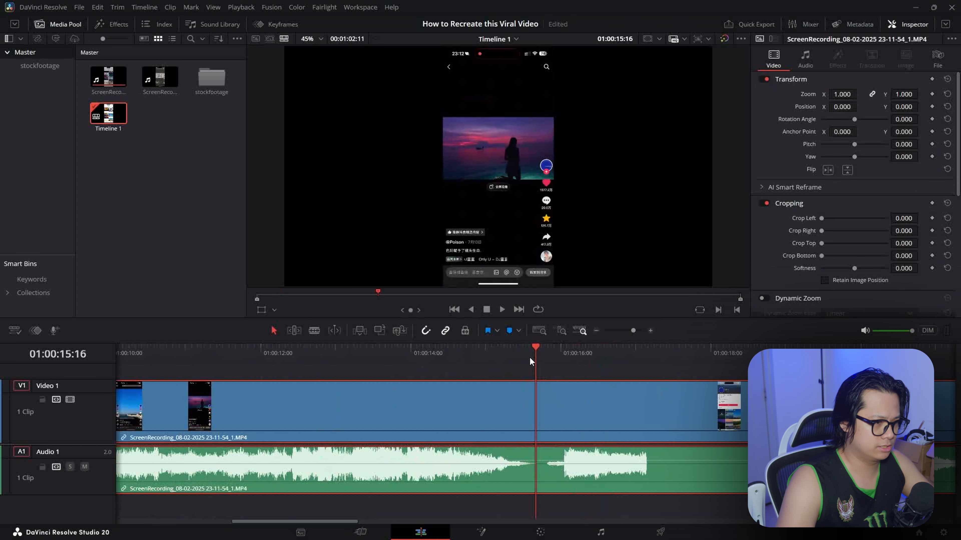
{"action": "left_click_drag", "start_coordinate": [531, 358], "coordinate": [405, 359]}
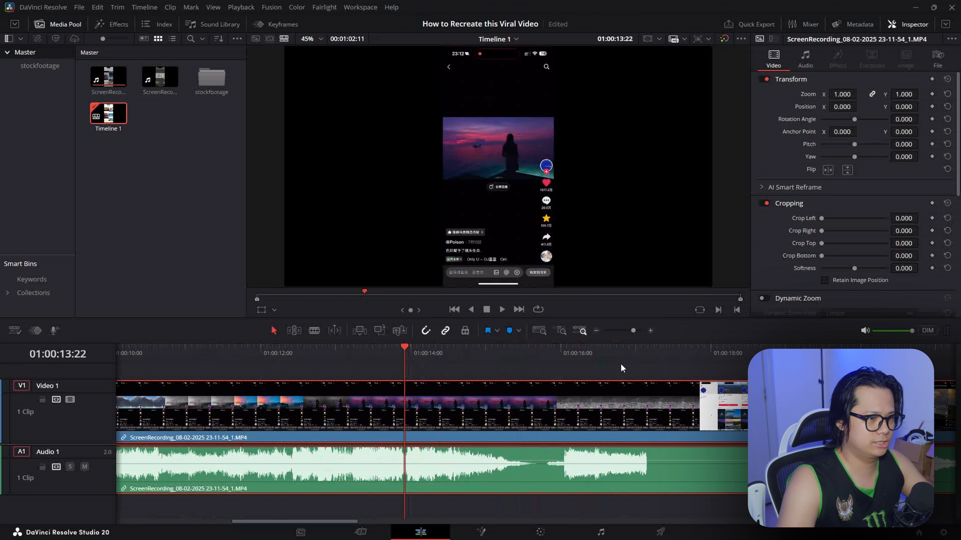
{"action": "left_click", "coordinate": [629, 359]}
{"action": "key", "text": "space"}
{"action": "key", "text": "space"}
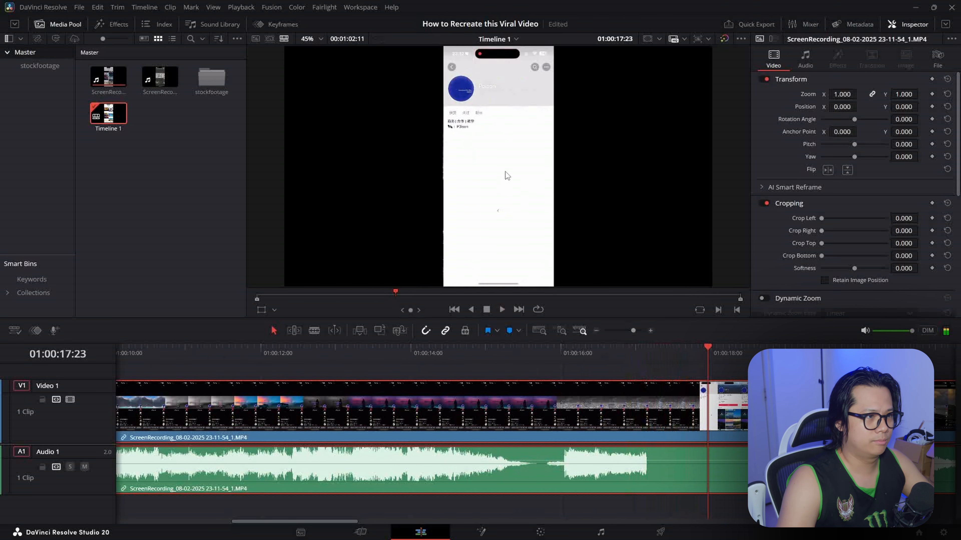
{"action": "key", "text": "b"}
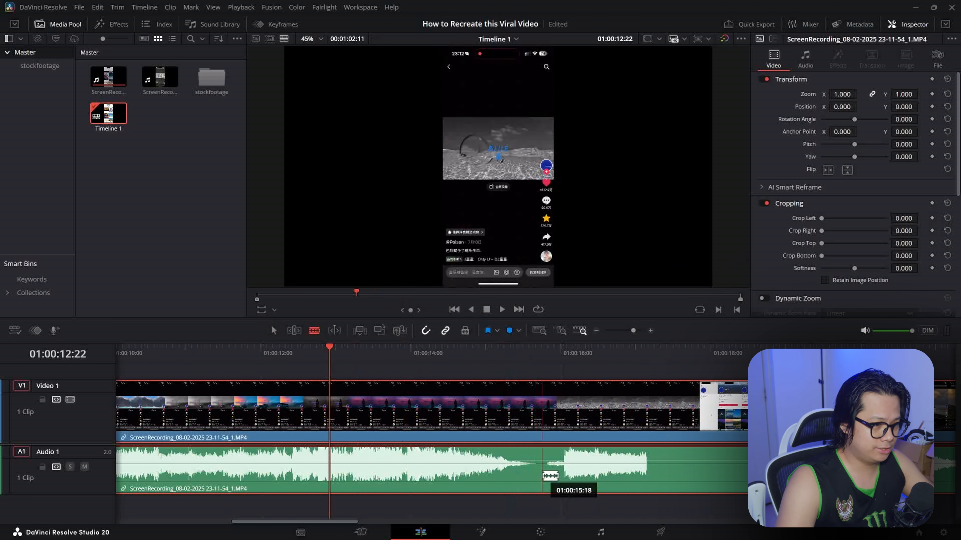
{"action": "left_click", "coordinate": [542, 470]}
{"action": "key", "text": "a"}
{"action": "left_click", "coordinate": [616, 420]}
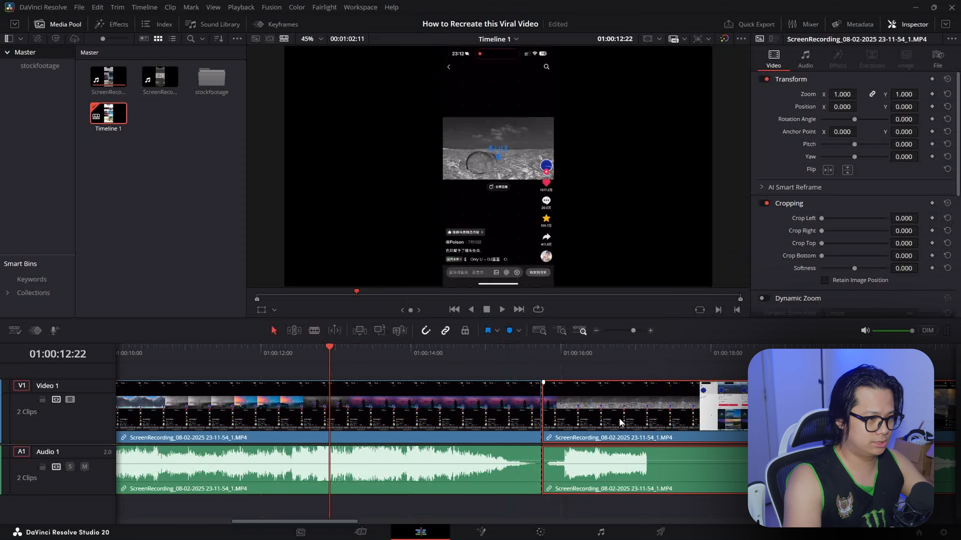
{"action": "key", "text": "Delete"}
{"action": "key", "text": "shift+z"}
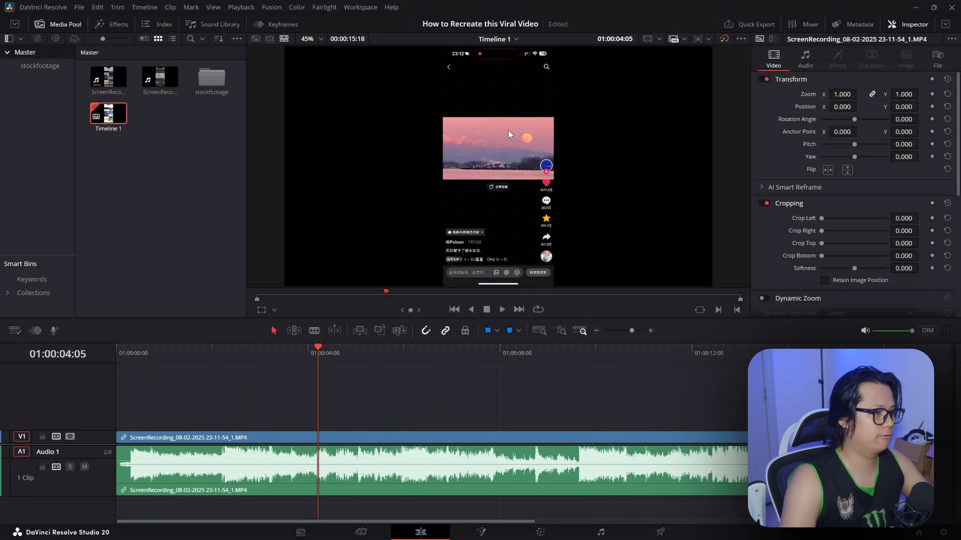
Step: Add a basic Text title on a new track above the reference recording, starting at the beginning of the timeline
{"action": "left_click", "coordinate": [158, 185]}
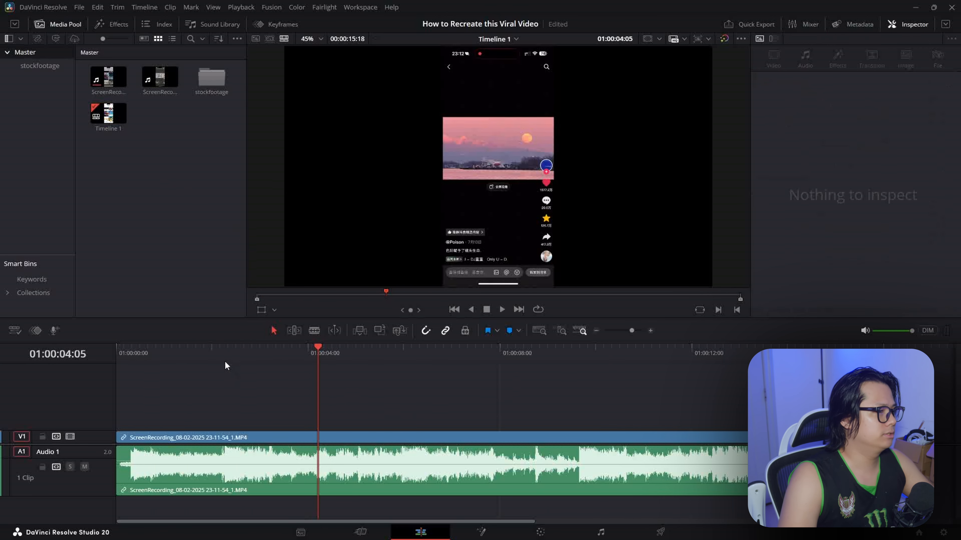
{"action": "left_click_drag", "start_coordinate": [224, 359], "coordinate": [134, 358]}
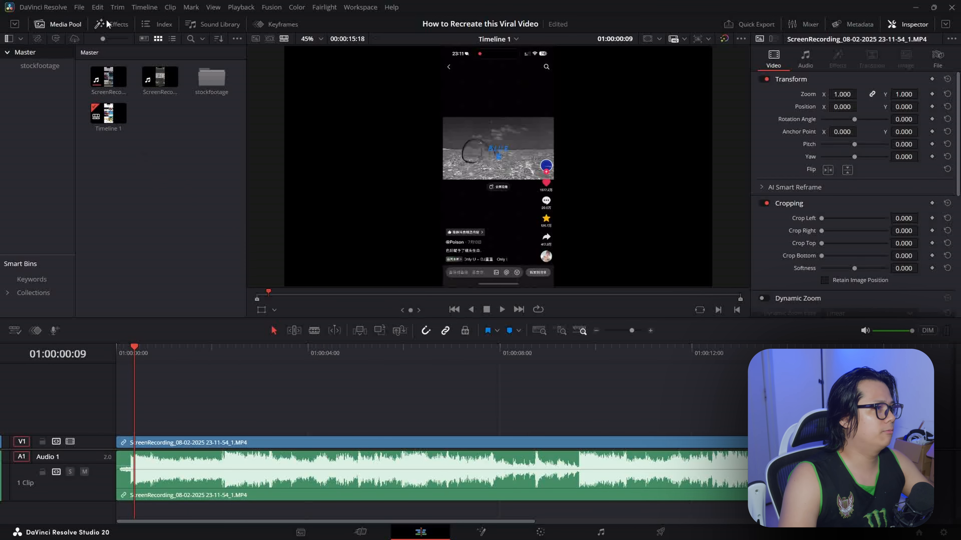
{"action": "left_click", "coordinate": [108, 25]}
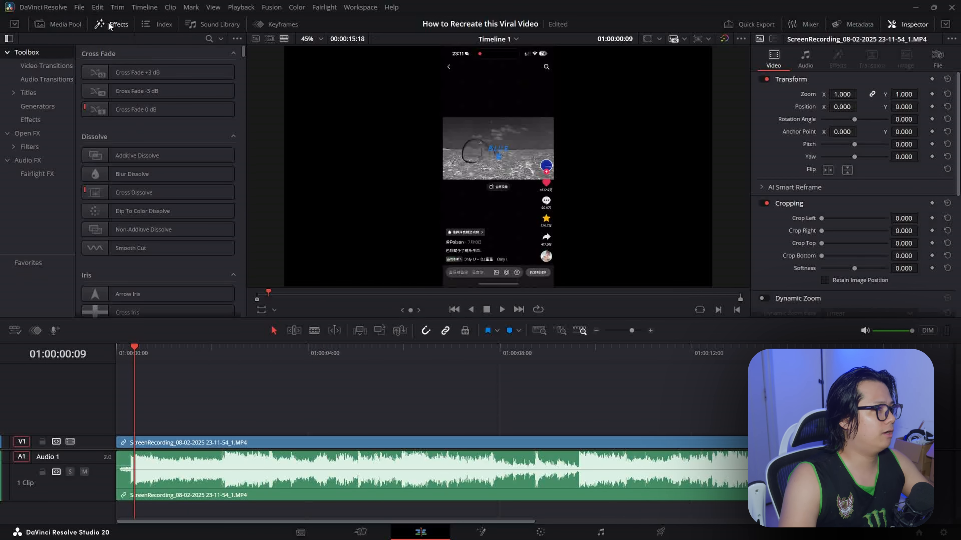
{"action": "left_click", "coordinate": [48, 95]}
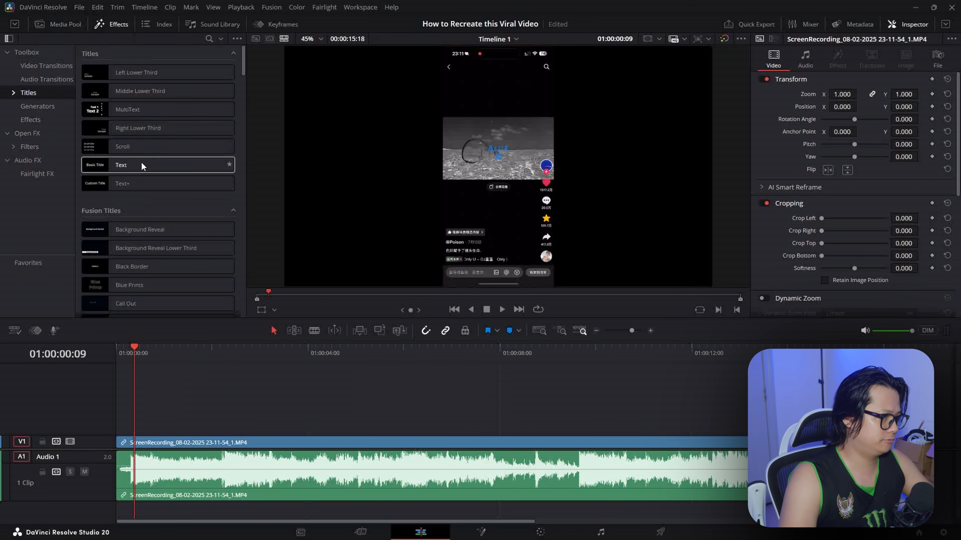
{"action": "left_click", "coordinate": [141, 170]}
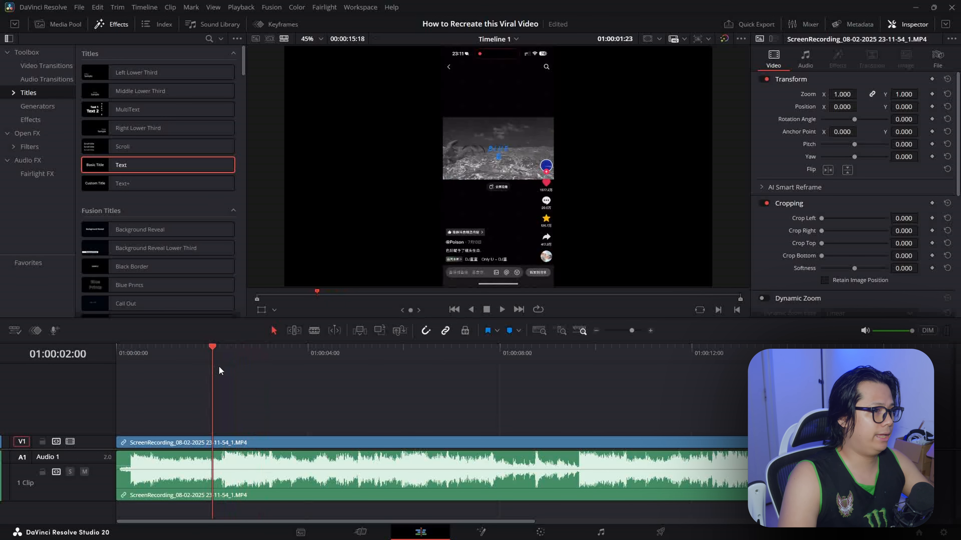
{"action": "left_click_drag", "start_coordinate": [224, 376], "coordinate": [228, 379]}
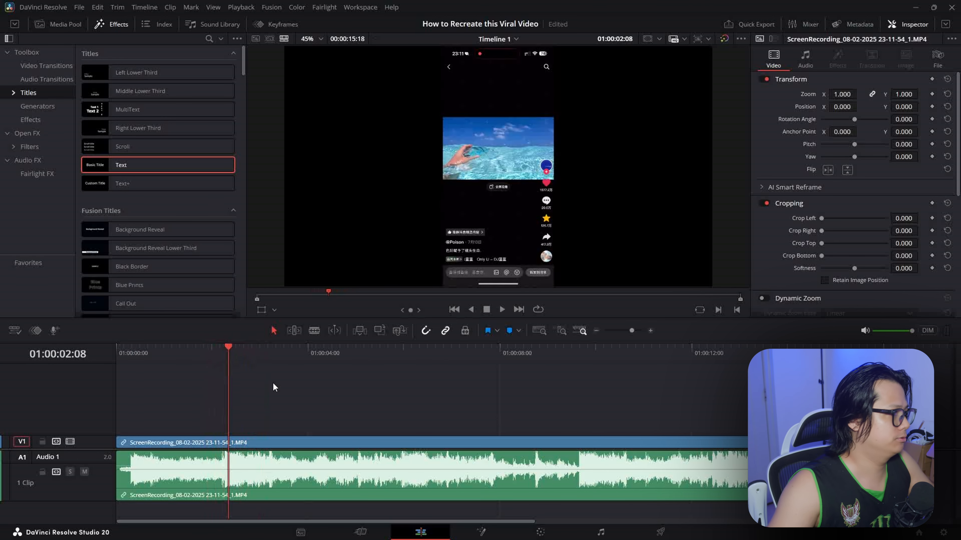
{"action": "left_click_drag", "start_coordinate": [144, 165], "coordinate": [166, 431]}
{"action": "left_click_drag", "start_coordinate": [183, 429], "coordinate": [152, 431]}
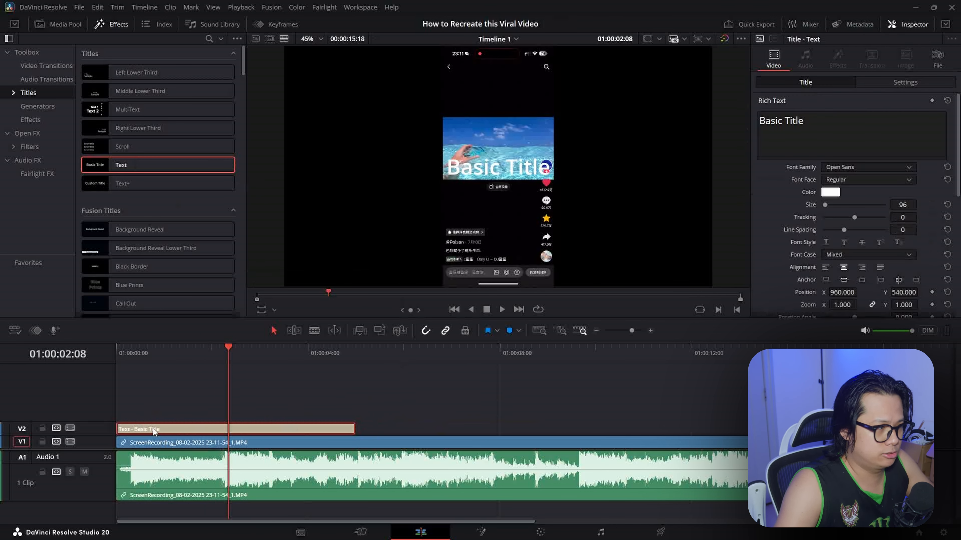
Step: Replace the title's default wording with BLUE
{"action": "left_click", "coordinate": [170, 394]}
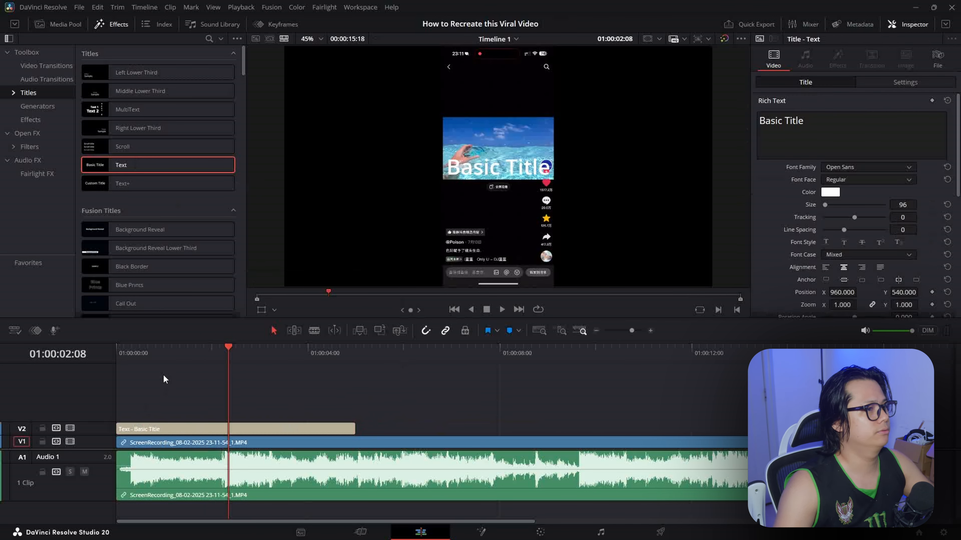
{"action": "left_click", "coordinate": [269, 429]}
{"action": "double_click", "coordinate": [838, 129]}
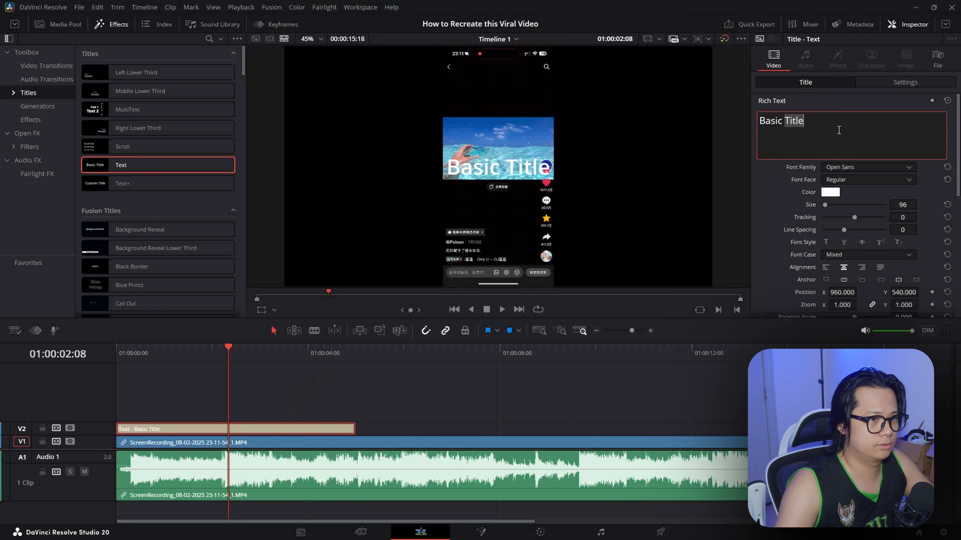
{"action": "key", "text": "BackSpace"}
{"action": "key", "text": "BackSpace"}
{"action": "key", "text": "BackSpace"}
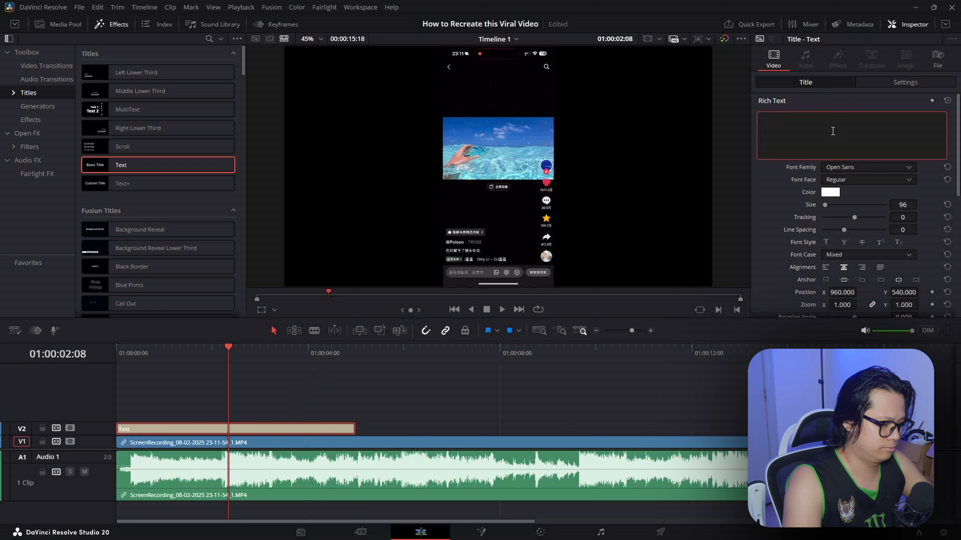
{"action": "type", "text": "BLUE"}
Step: Set the BLUE title's text colour to #0055ff and its font family to Kristen ITC
{"action": "left_click", "coordinate": [829, 192]}
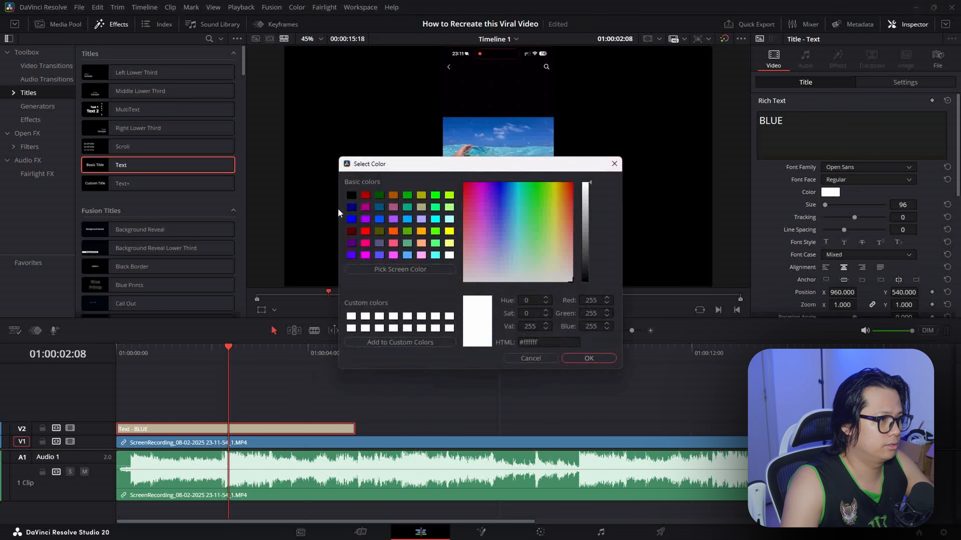
{"action": "left_click", "coordinate": [378, 218]}
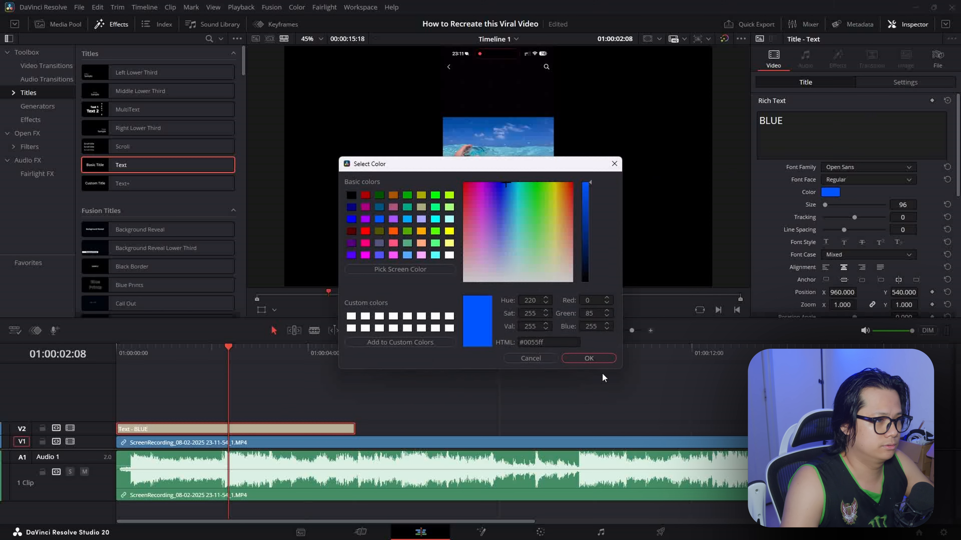
{"action": "left_click", "coordinate": [591, 357]}
{"action": "left_click", "coordinate": [866, 167]}
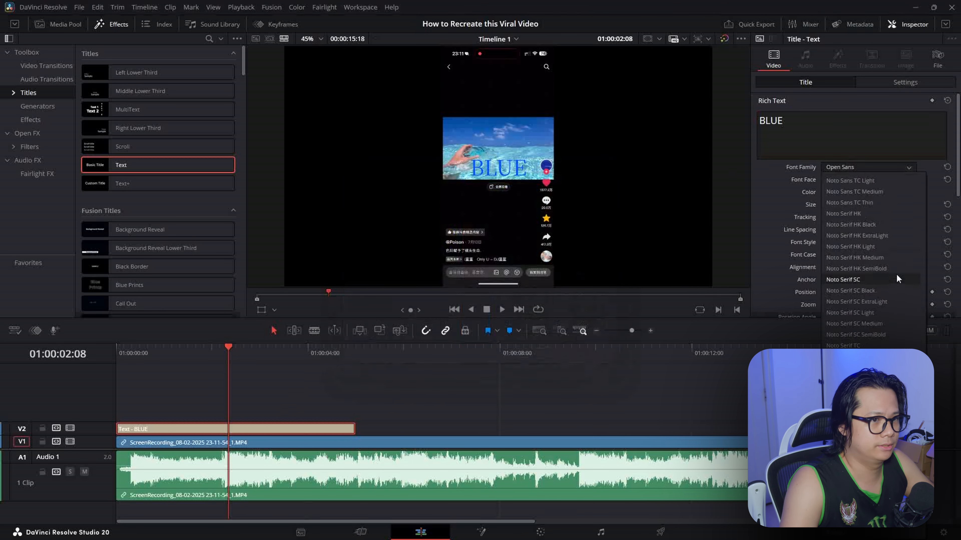
{"action": "scroll", "coordinate": [869, 318], "scroll_direction": "up", "scroll_amount": 15}
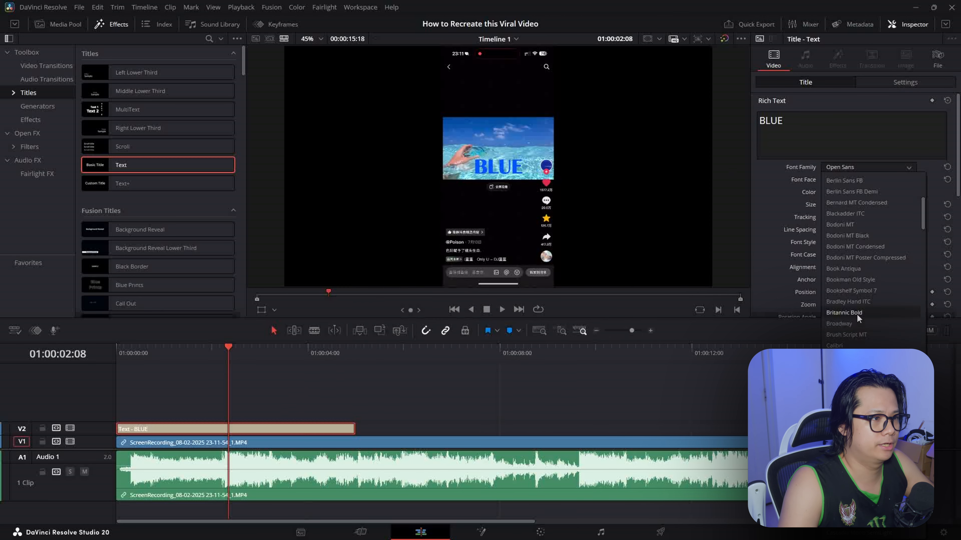
{"action": "left_click", "coordinate": [846, 169]}
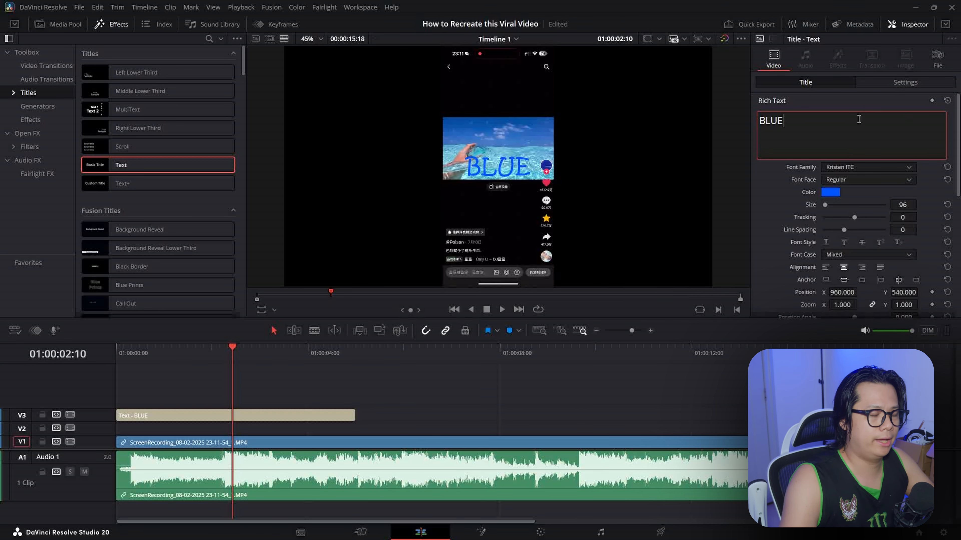
Step: Add the Chinese character 蓝 on a second line beneath BLUE in the title
{"action": "key", "text": "Return"}
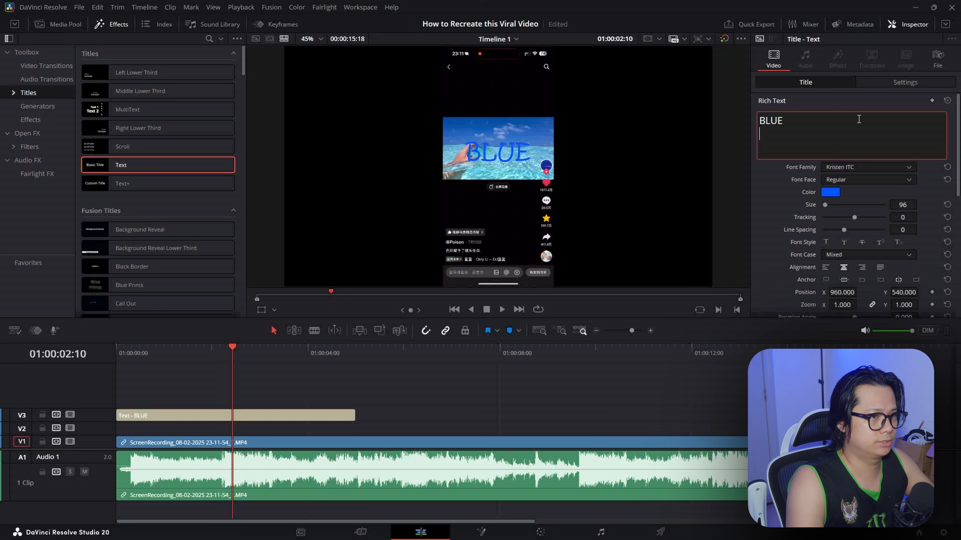
{"action": "type", "text": "L"}
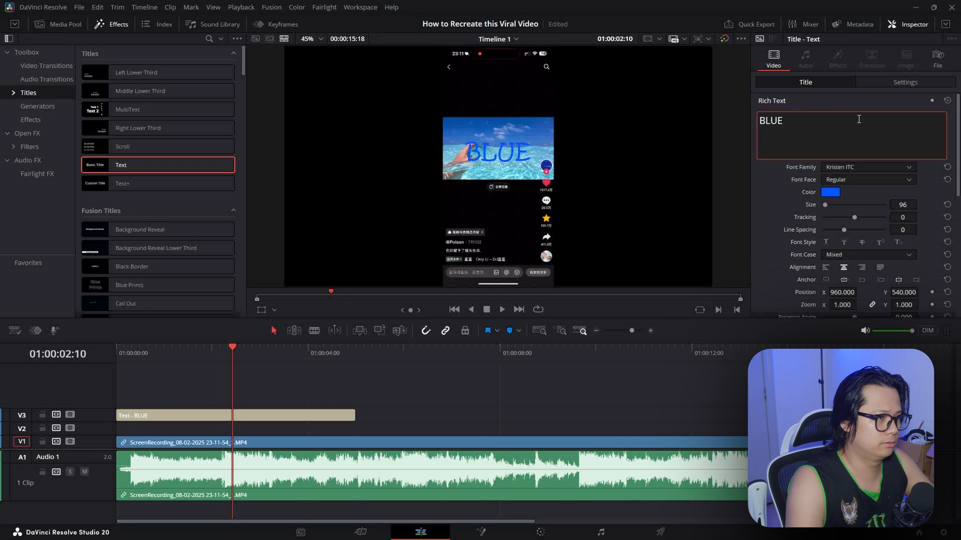
{"action": "key", "text": "BackSpace"}
{"action": "type", "text": "蓝"}
Step: Find the frame where the recording switches to full colour and trim the BLUE title's end to 01:00:02:06
{"action": "left_click", "coordinate": [235, 357]}
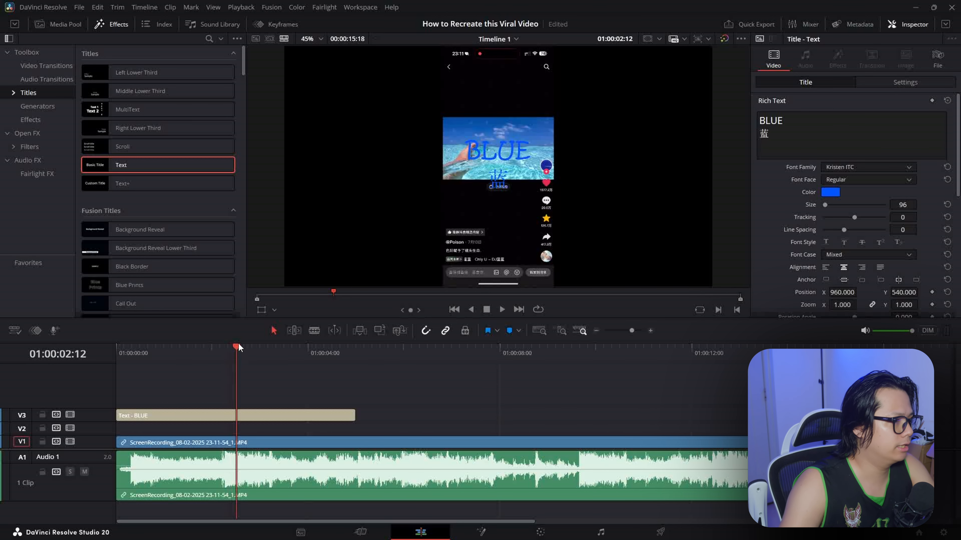
{"action": "key", "text": "Left"}
{"action": "key", "text": "Left"}
{"action": "key", "text": "Left"}
{"action": "key", "text": "Left"}
{"action": "key", "text": "Left"}
{"action": "key", "text": "Left"}
{"action": "key", "text": "Left"}
{"action": "key", "text": "Left"}
{"action": "key", "text": "Left"}
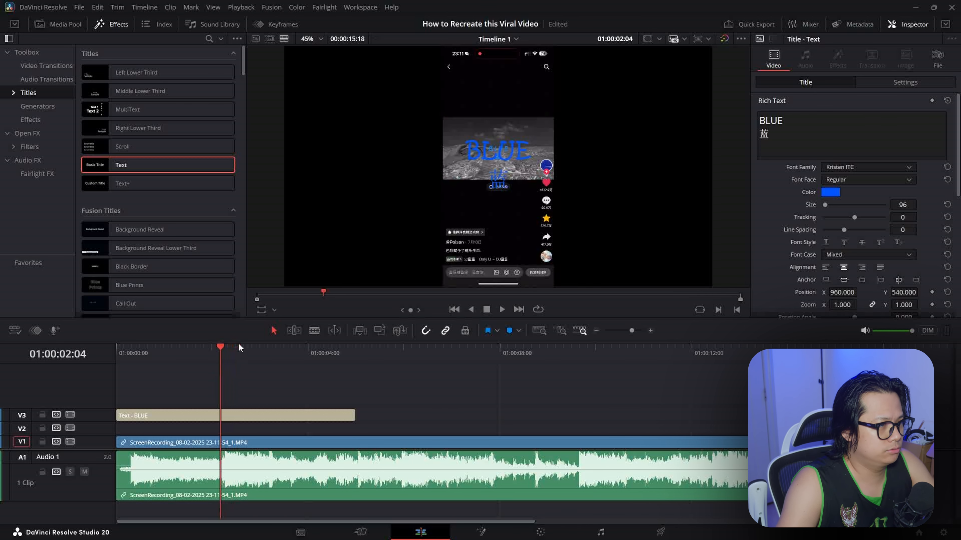
{"action": "key", "text": "Right"}
{"action": "key", "text": "Right"}
{"action": "key", "text": "Right"}
{"action": "key", "text": "Left"}
{"action": "key", "text": "Right"}
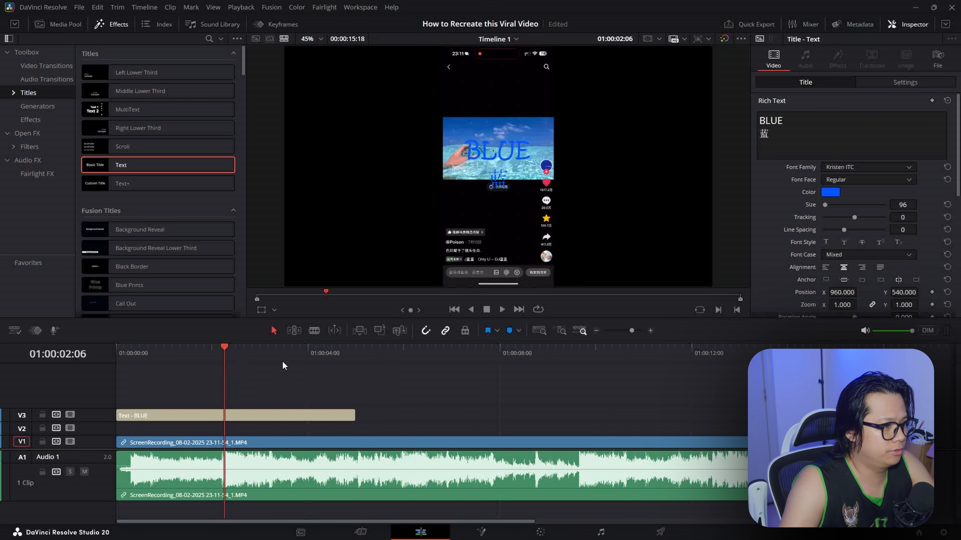
{"action": "left_click_drag", "start_coordinate": [351, 414], "coordinate": [224, 427]}
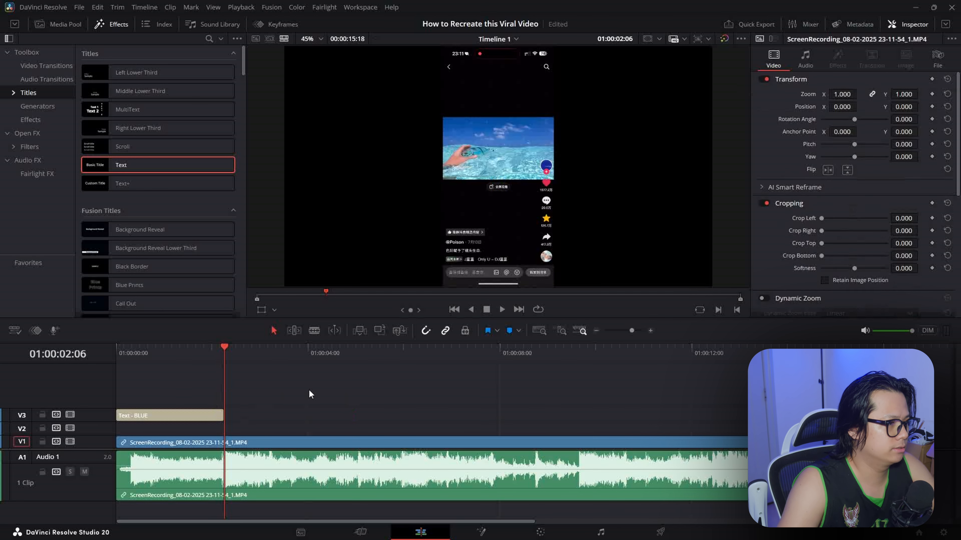
Step: Play on to the next title shot, place a copy of the BLUE title there, reword it PINK and change its text colour
{"action": "key", "text": "space"}
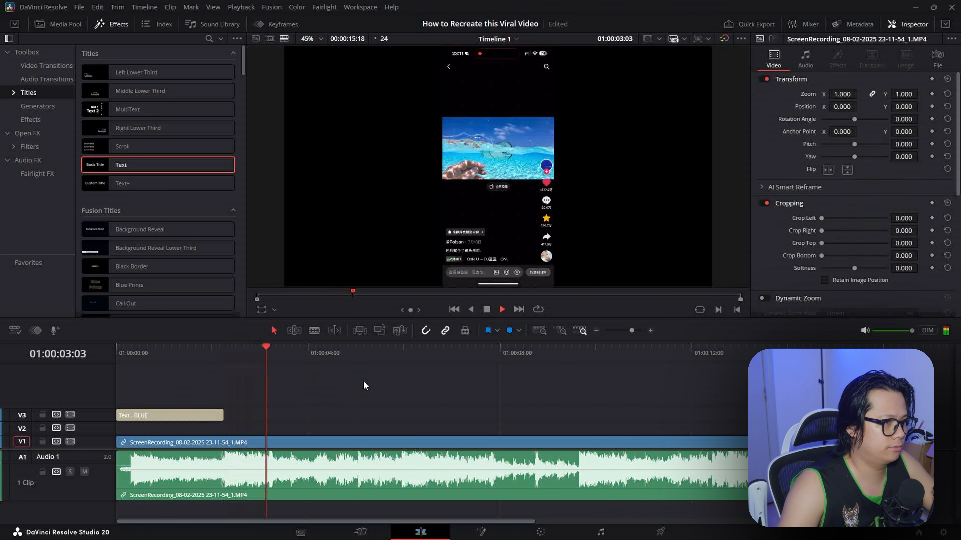
{"action": "key", "text": "space"}
{"action": "left_click_drag", "start_coordinate": [170, 415], "coordinate": [323, 415]}
{"action": "type", "text": "PINK"}
{"action": "left_click", "coordinate": [830, 192]}
{"action": "left_click", "coordinate": [588, 358]}
Step: Create GOLD, ORANGE and GREEN title copies at their matching shots, giving GOLD a yellow colour and ORANGE a Chinese second line
{"action": "type", "text": "GOLD"}
{"action": "left_click", "coordinate": [830, 192]}
{"action": "left_click", "coordinate": [558, 215]}
{"action": "left_click", "coordinate": [588, 358]}
{"action": "type", "text": "ORANGEchengse"}
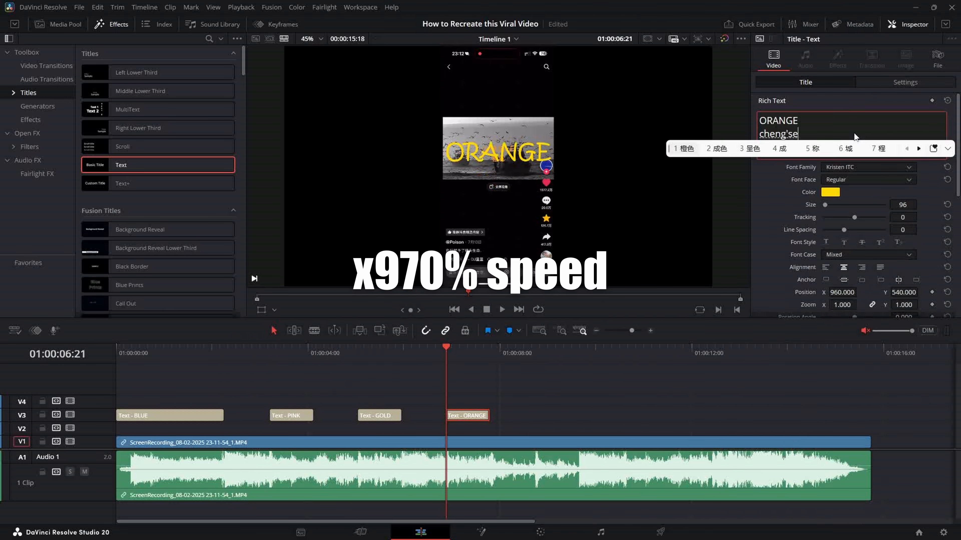
{"action": "type", "text": "GREEN"}
Step: Bring up the stock footage bin and play the timeline from its start to review the opening BLUE shot
{"action": "left_click", "coordinate": [669, 350]}
{"action": "left_click", "coordinate": [57, 25]}
{"action": "left_click", "coordinate": [117, 352]}
{"action": "key", "text": "space"}
{"action": "key", "text": "space"}
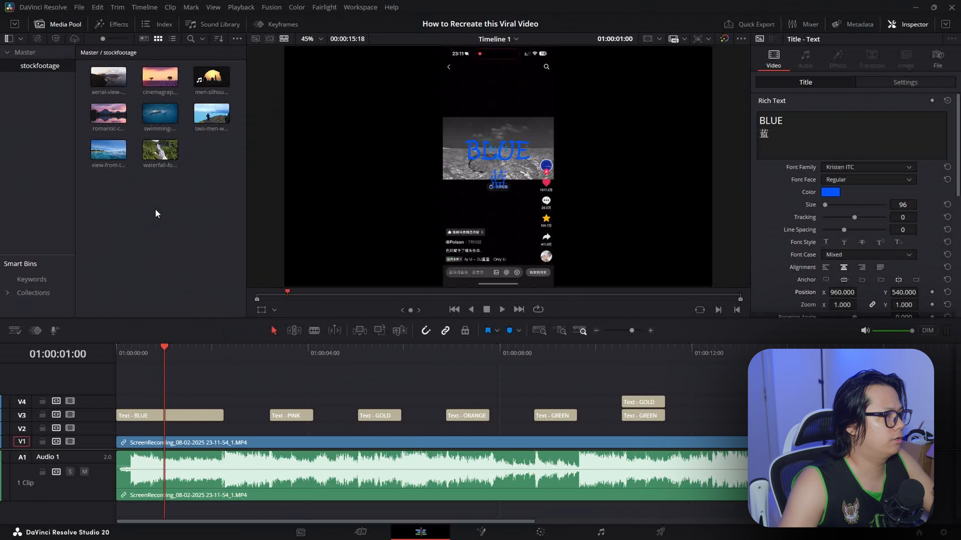
Step: Preview the tropical island water clip from the stockfootage bin to examine where the camera dips underwater
{"action": "left_click", "coordinate": [142, 207]}
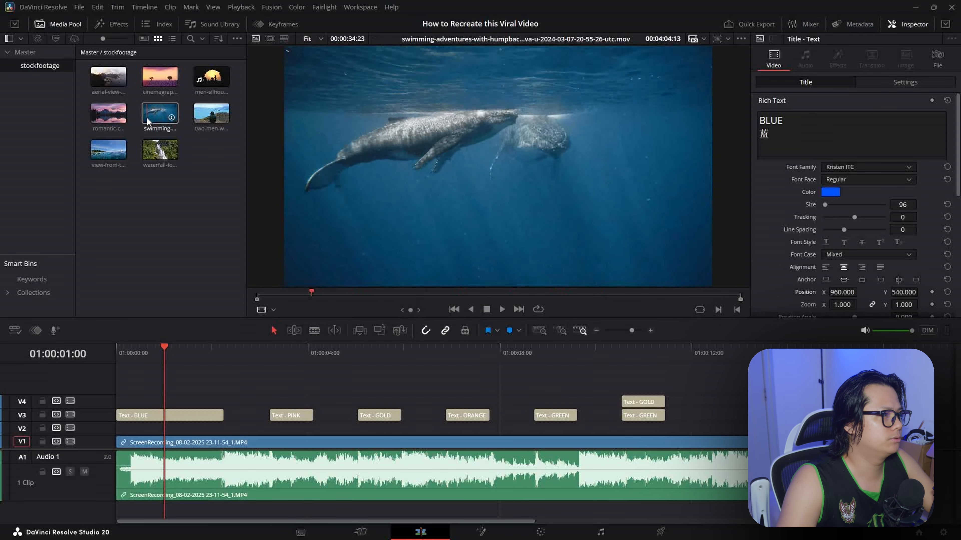
{"action": "left_click", "coordinate": [121, 153]}
{"action": "mouse_move", "coordinate": [654, 293]}
{"action": "left_mouse_down"}
{"action": "mouse_move", "coordinate": [604, 296]}
{"action": "mouse_move", "coordinate": [695, 292]}
{"action": "mouse_move", "coordinate": [648, 294]}
{"action": "left_mouse_up"}
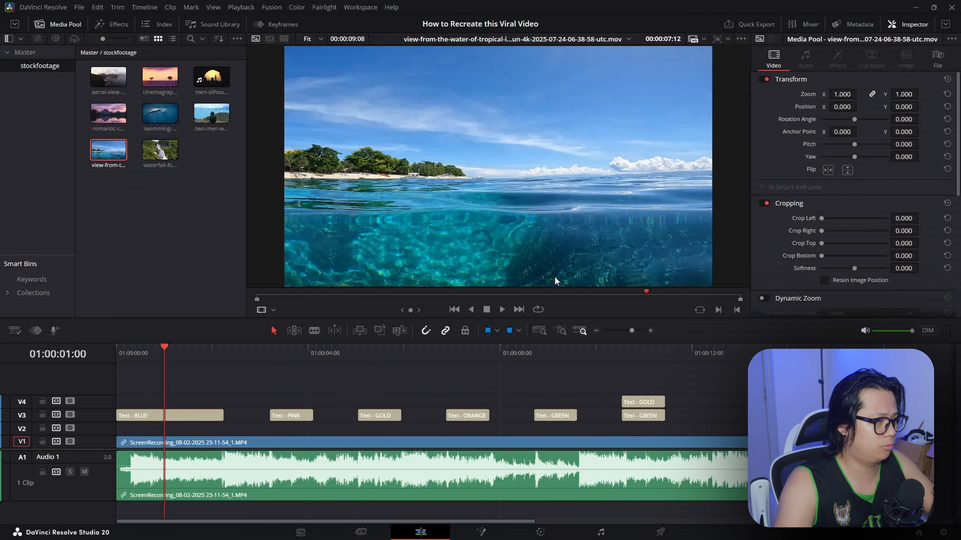
{"action": "mouse_move", "coordinate": [648, 294]}
{"action": "left_mouse_down"}
{"action": "mouse_move", "coordinate": [677, 293]}
{"action": "mouse_move", "coordinate": [654, 294]}
{"action": "left_mouse_up"}
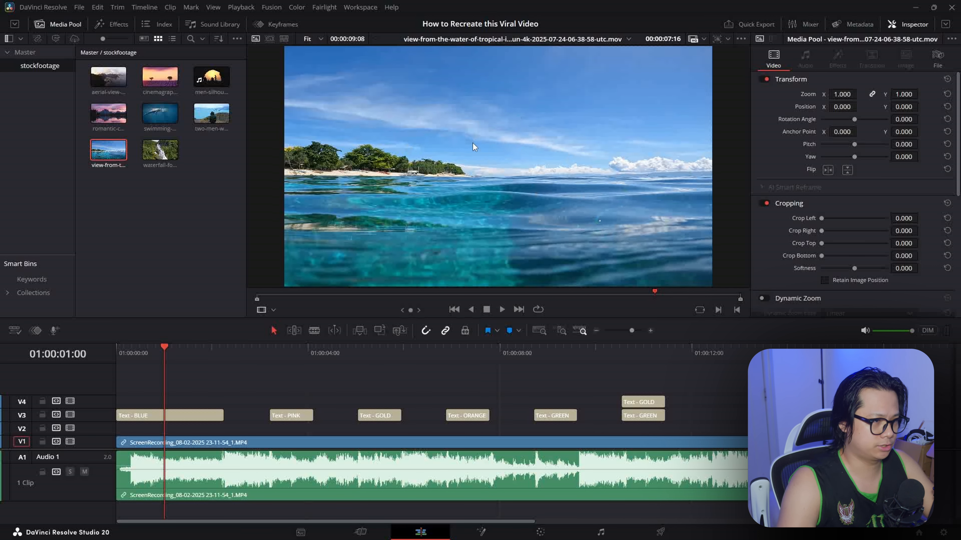
{"action": "key", "text": "space"}
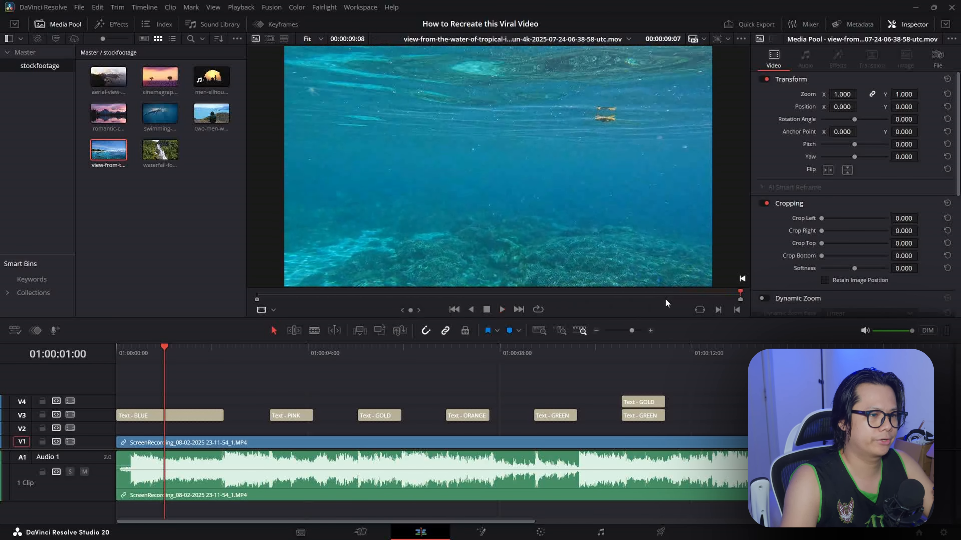
{"action": "mouse_move", "coordinate": [667, 303]}
{"action": "left_mouse_down"}
{"action": "mouse_move", "coordinate": [679, 301]}
{"action": "mouse_move", "coordinate": [654, 301]}
{"action": "mouse_move", "coordinate": [665, 305]}
{"action": "left_mouse_up"}
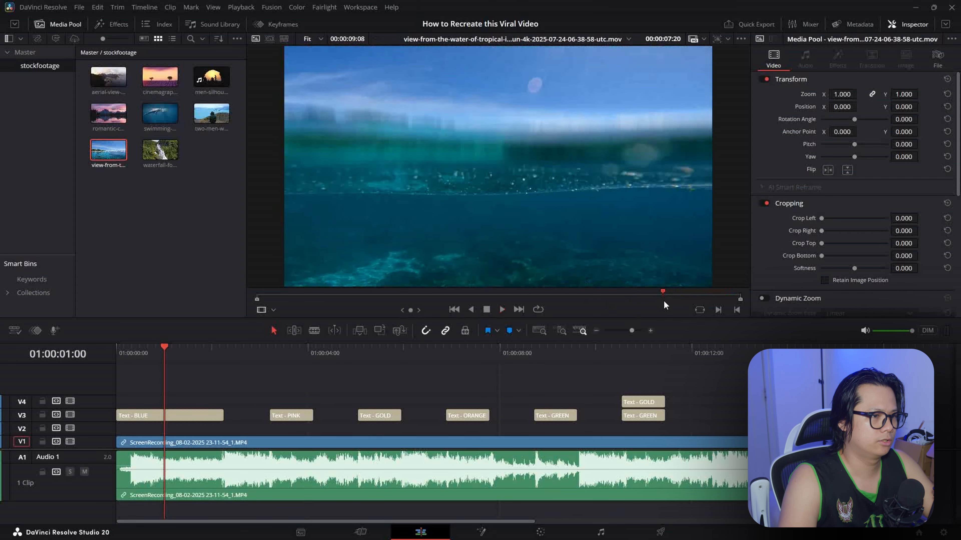
{"action": "key", "text": "End"}
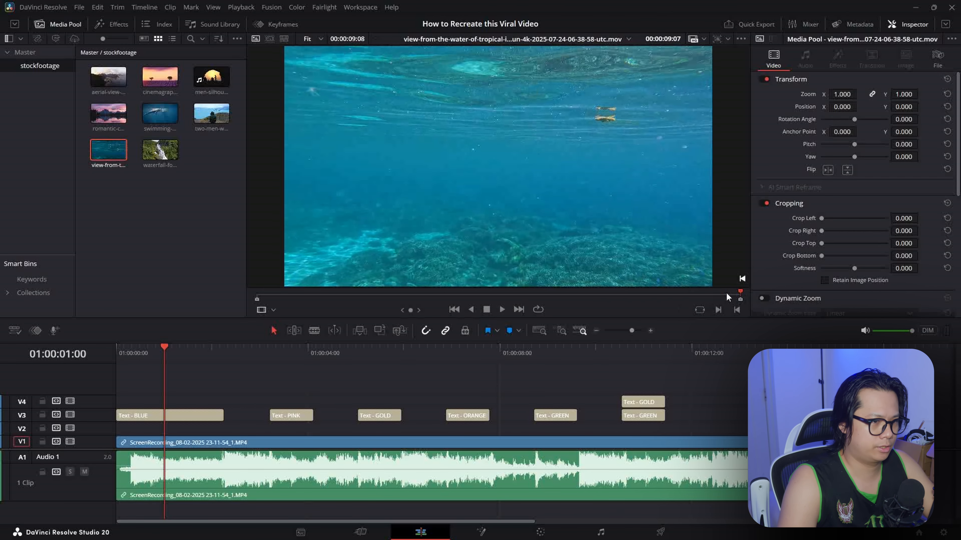
Step: Mark the tropical island water clip's in point at 00:00:06:15 and place it on V2 beneath the BLUE title
{"action": "left_click_drag", "start_coordinate": [727, 297], "coordinate": [600, 289]}
{"action": "key", "text": "i"}
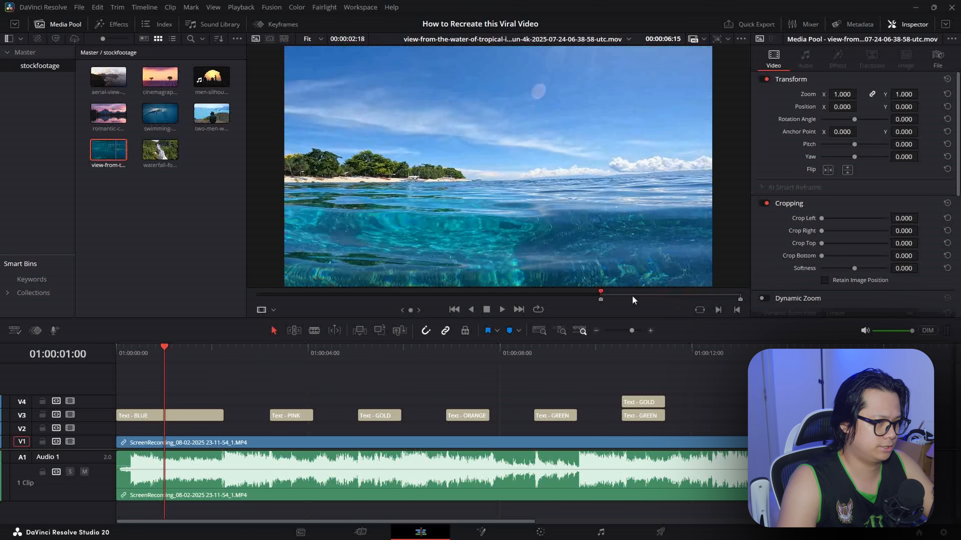
{"action": "left_click_drag", "start_coordinate": [503, 272], "coordinate": [242, 432]}
Step: Reverse the island clip on V2 so it rises from underwater, and play back the BLUE section to check it
{"action": "key", "text": "r"}
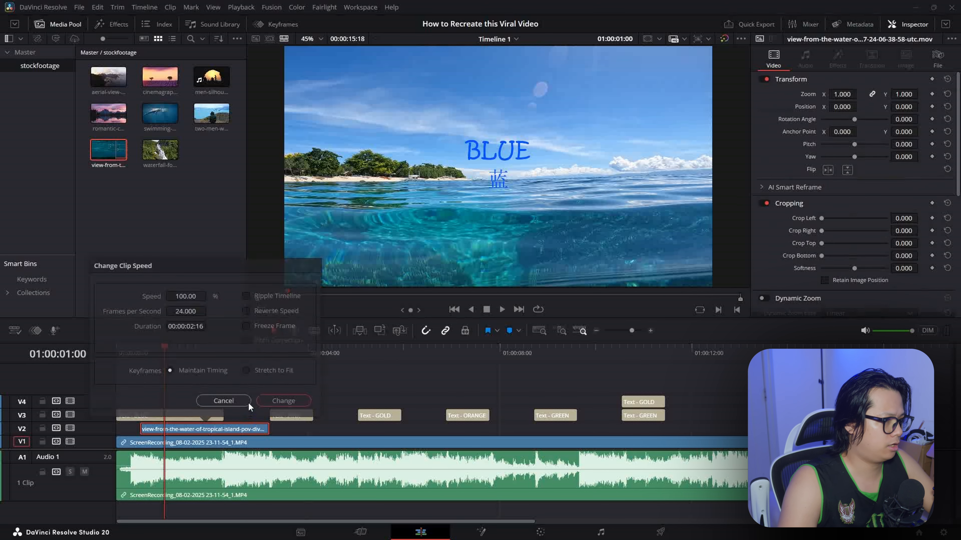
{"action": "left_click", "coordinate": [283, 400]}
{"action": "left_click_drag", "start_coordinate": [182, 357], "coordinate": [143, 364]}
{"action": "key", "text": "space"}
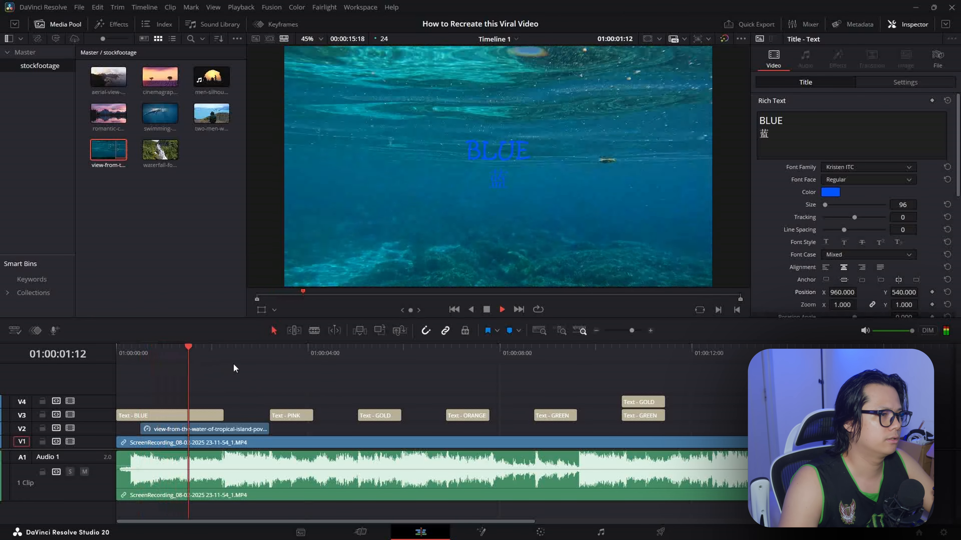
{"action": "key", "text": "space"}
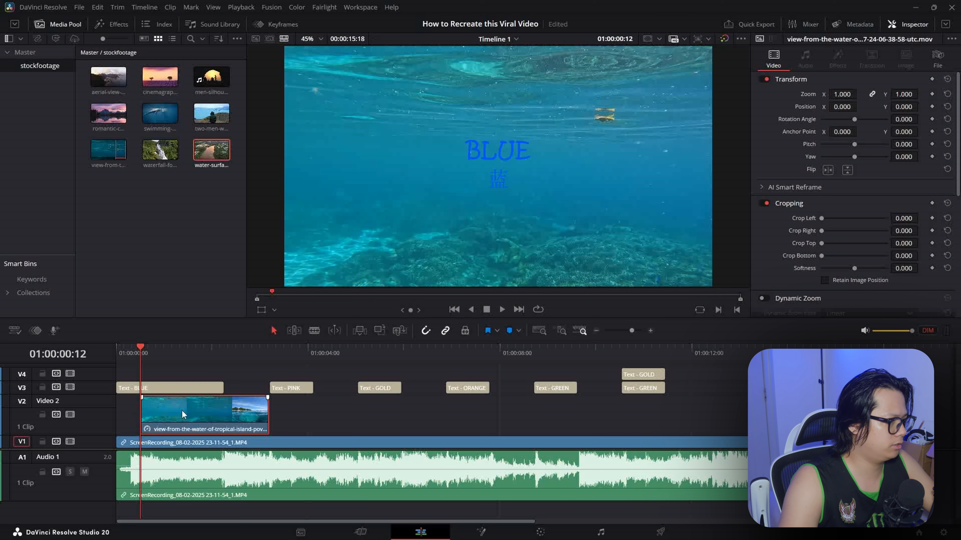
{"action": "left_click", "coordinate": [275, 409]}
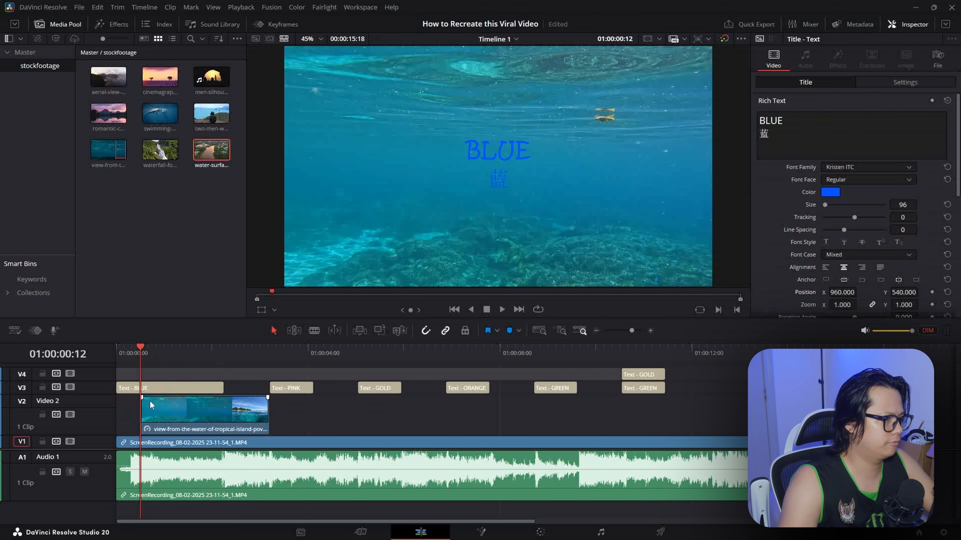
Step: Stretch the reversed island clip on V2 back to the timeline start by retiming it to -83% speed, and play the BLUE section
{"action": "left_click", "coordinate": [152, 410]}
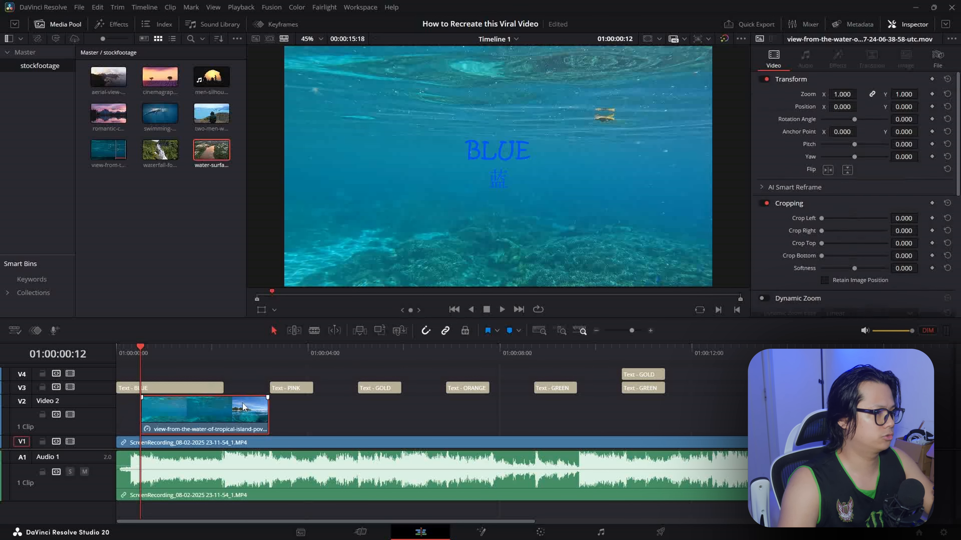
{"action": "key", "text": "ctrl+r"}
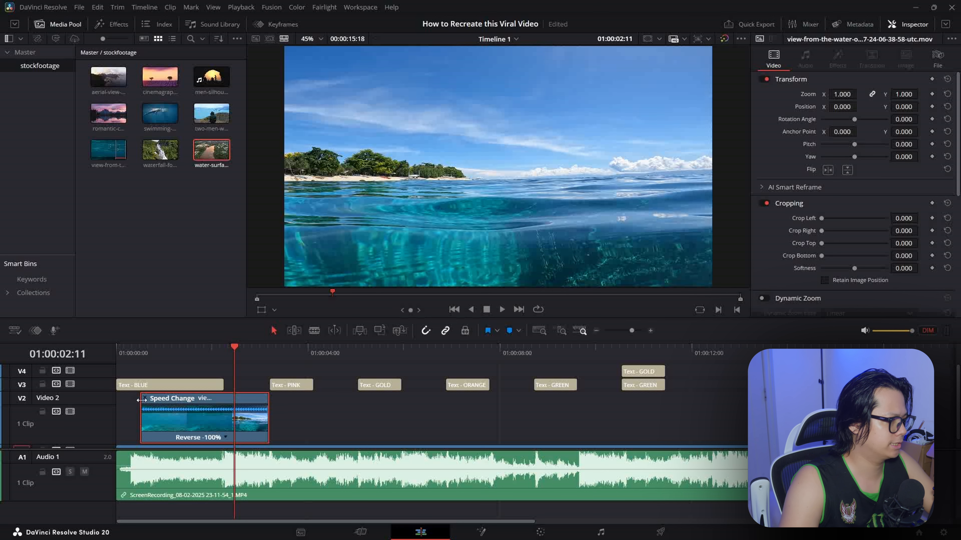
{"action": "left_click_drag", "start_coordinate": [141, 399], "coordinate": [113, 401]}
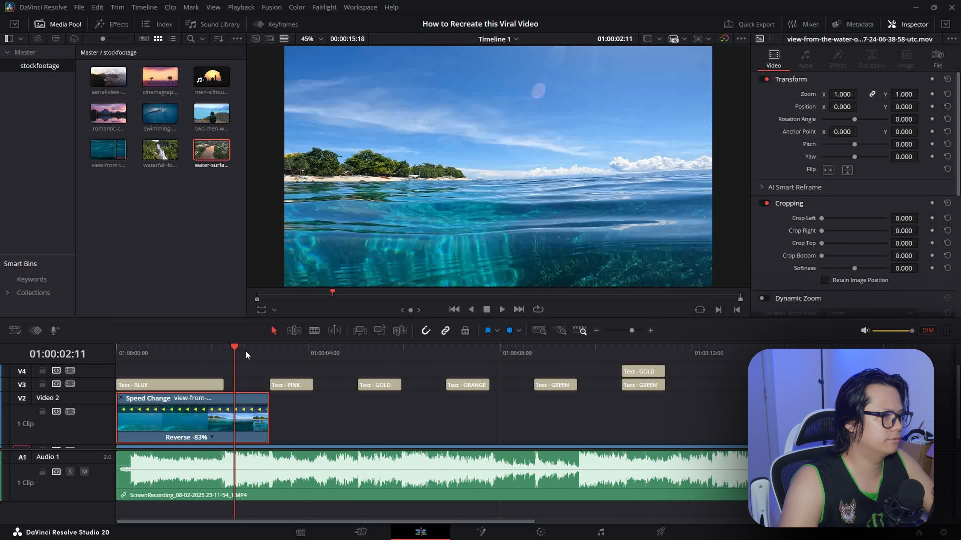
{"action": "left_click_drag", "start_coordinate": [244, 353], "coordinate": [19, 357]}
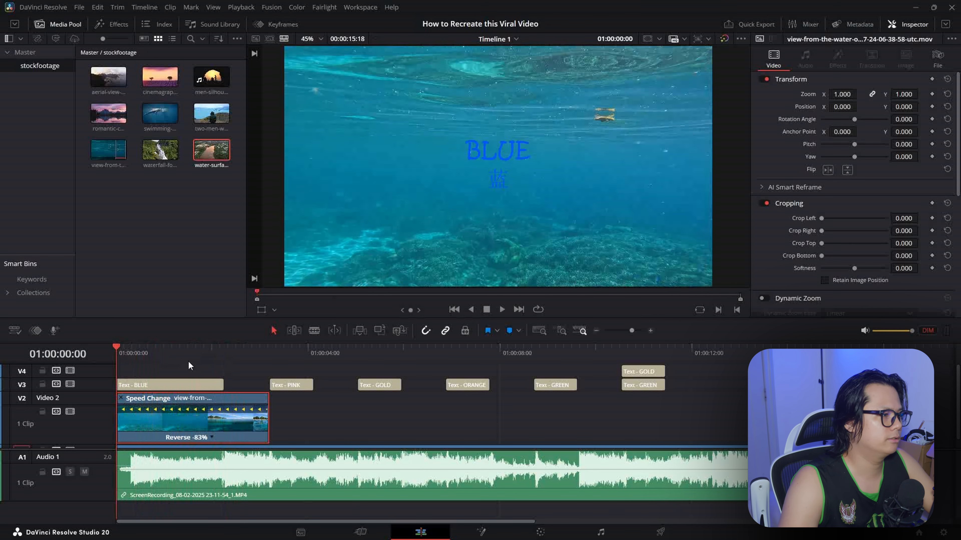
{"action": "key", "text": "space"}
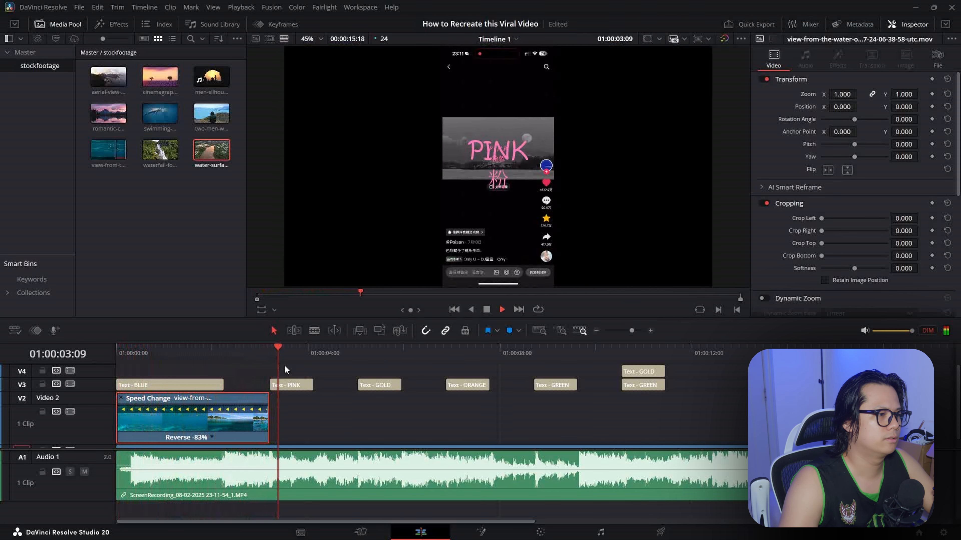
{"action": "key", "text": "space"}
Step: Set the slowed island clip's Retime Process to Optical Flow and return to the timeline start
{"action": "left_click_drag", "start_coordinate": [259, 349], "coordinate": [246, 394]}
{"action": "scroll", "coordinate": [248, 396], "scroll_direction": "down", "scroll_amount": 1}
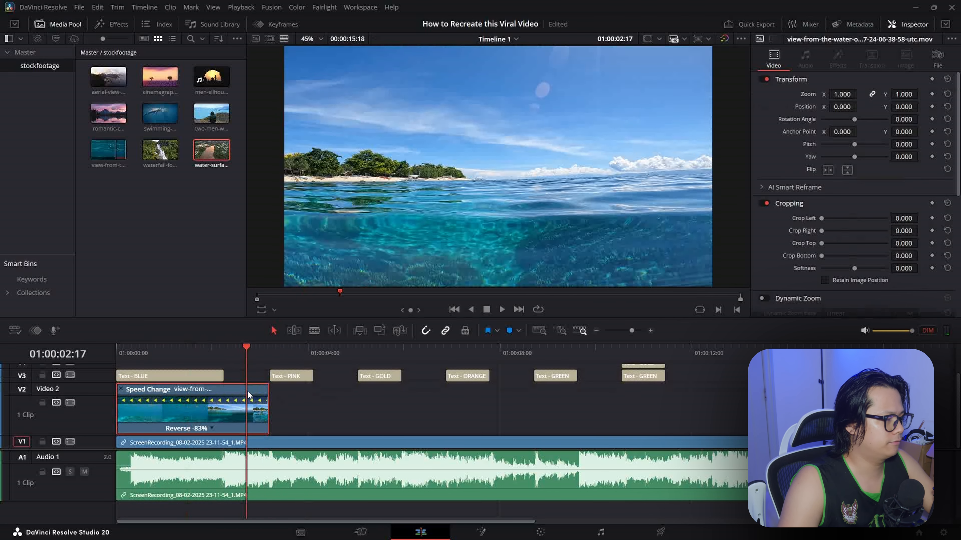
{"action": "scroll", "coordinate": [778, 236], "scroll_direction": "down", "scroll_amount": 6}
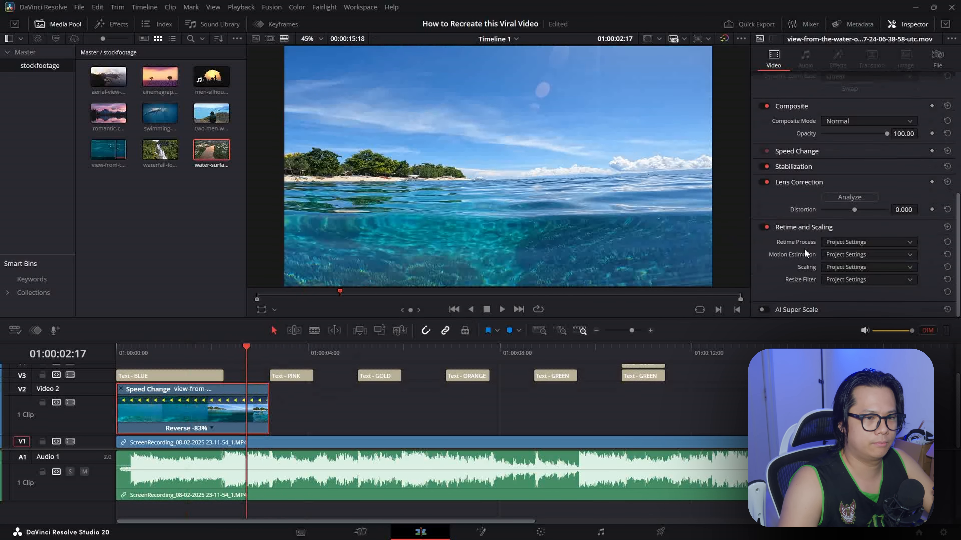
{"action": "left_click", "coordinate": [863, 242]}
{"action": "left_click", "coordinate": [851, 277]}
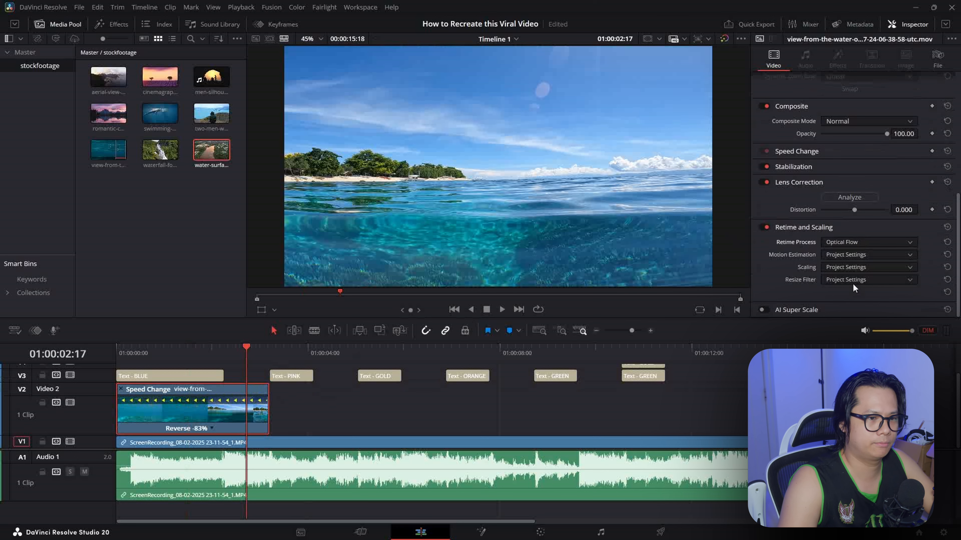
{"action": "left_click", "coordinate": [317, 398]}
{"action": "key", "text": "Home"}
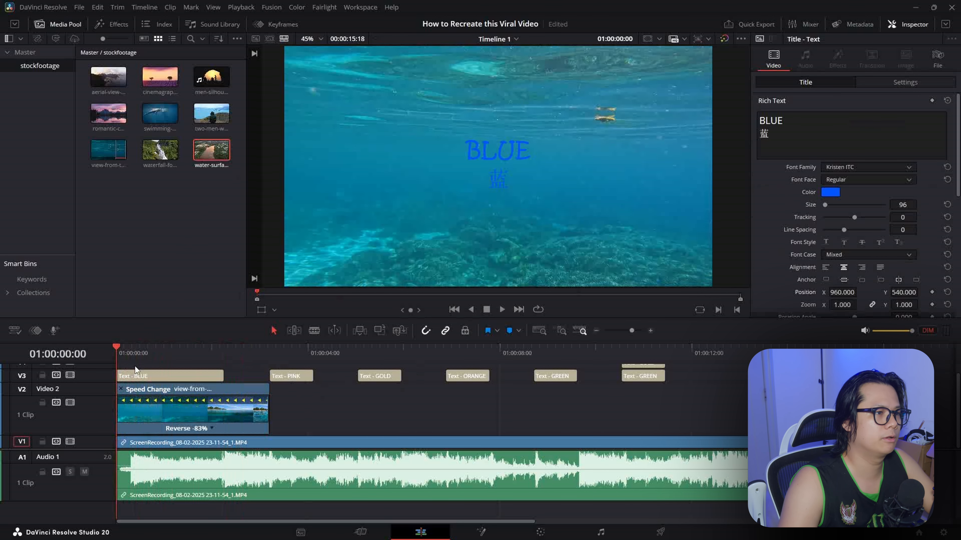
Step: Place the romantic sunset lake clip on V2 from the PINK title's start and trim its end to the start of the GOLD title
{"action": "left_click", "coordinate": [274, 357]}
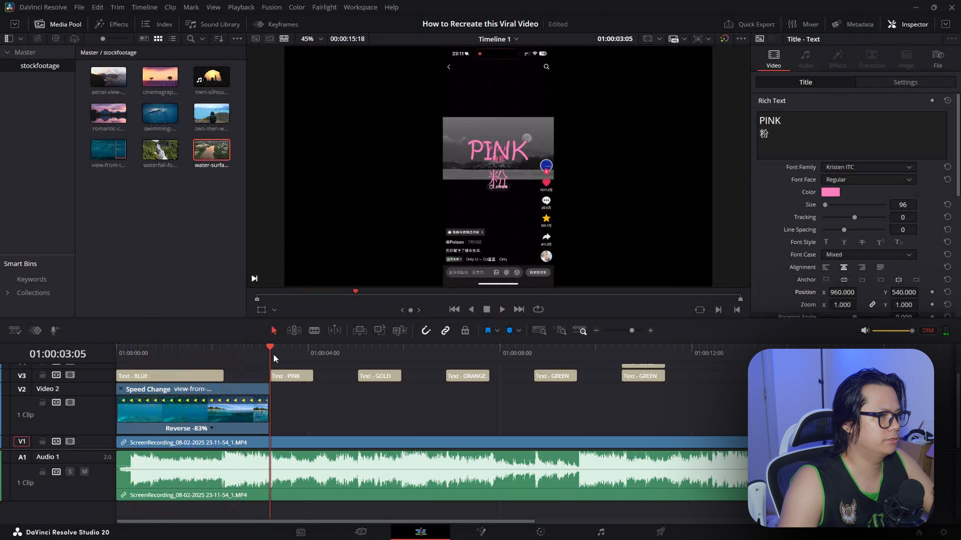
{"action": "left_click_drag", "start_coordinate": [109, 114], "coordinate": [298, 416]}
{"action": "left_click_drag", "start_coordinate": [362, 416], "coordinate": [334, 416]}
{"action": "left_click_drag", "start_coordinate": [740, 416], "coordinate": [357, 416]}
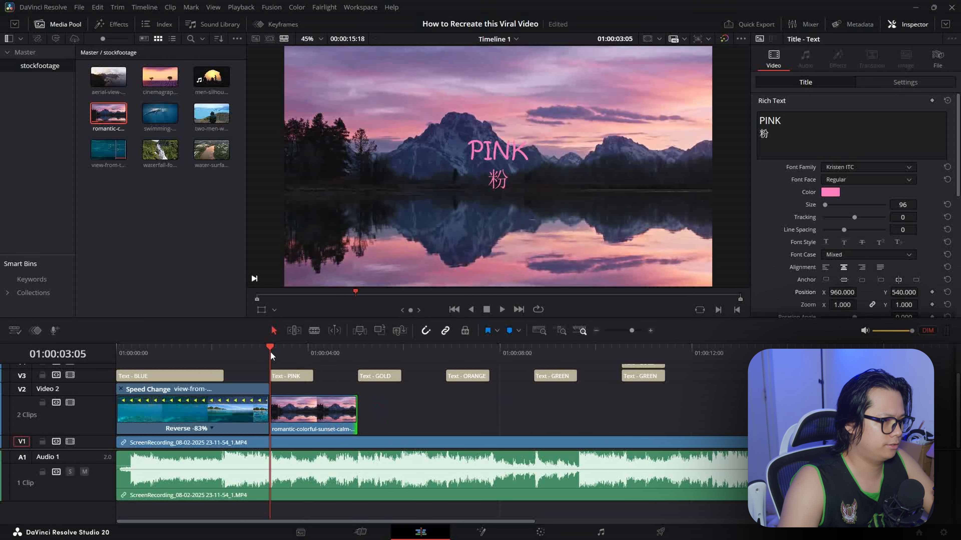
{"action": "left_click_drag", "start_coordinate": [271, 355], "coordinate": [324, 358]}
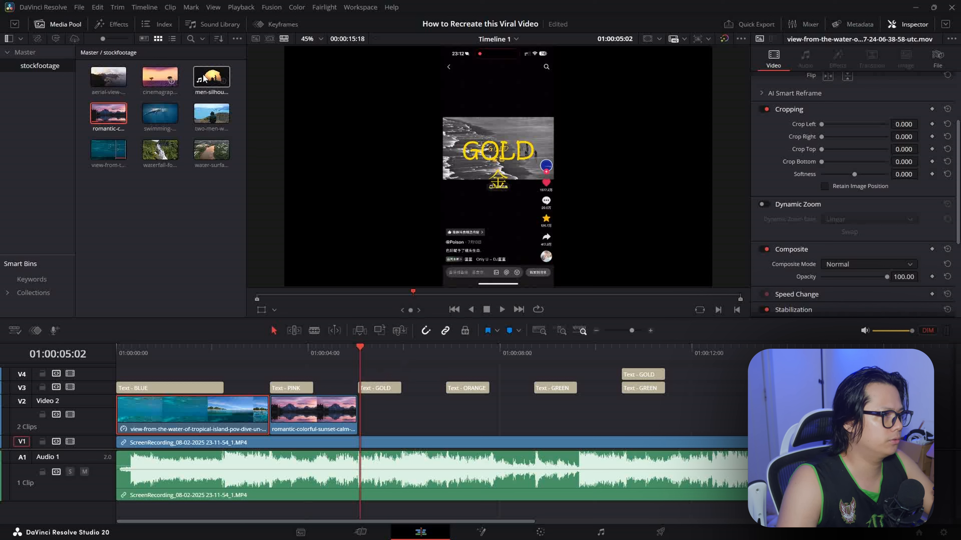
Step: Mark the men silhouettes clip's out point at 00:00:01:20, place it on V2 beneath the first GOLD title, and play it back
{"action": "mouse_move", "coordinate": [211, 77]}
{"action": "left_mouse_down"}
{"action": "mouse_move", "coordinate": [373, 402]}
{"action": "mouse_move", "coordinate": [392, 412]}
{"action": "mouse_move", "coordinate": [205, 79]}
{"action": "left_mouse_up"}
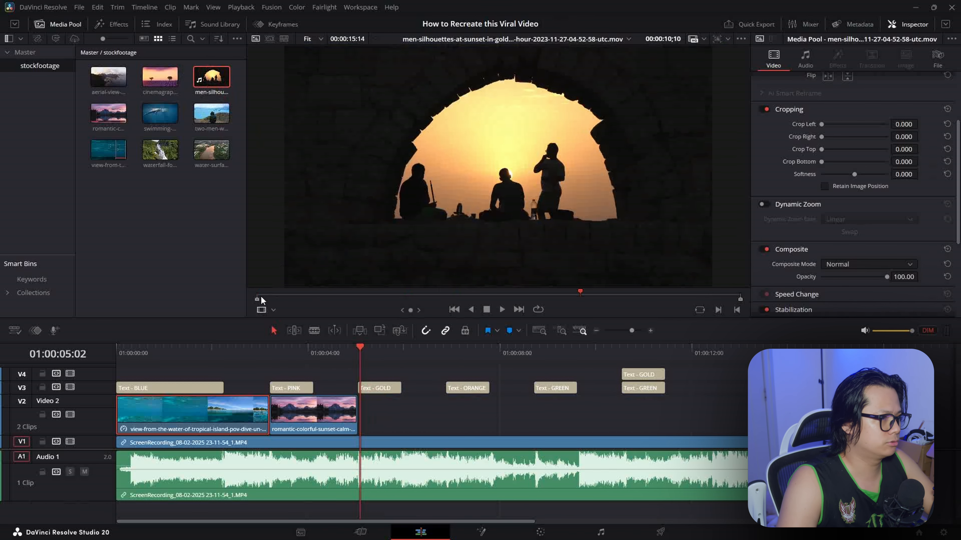
{"action": "left_click_drag", "start_coordinate": [287, 295], "coordinate": [309, 296]}
{"action": "key", "text": "o"}
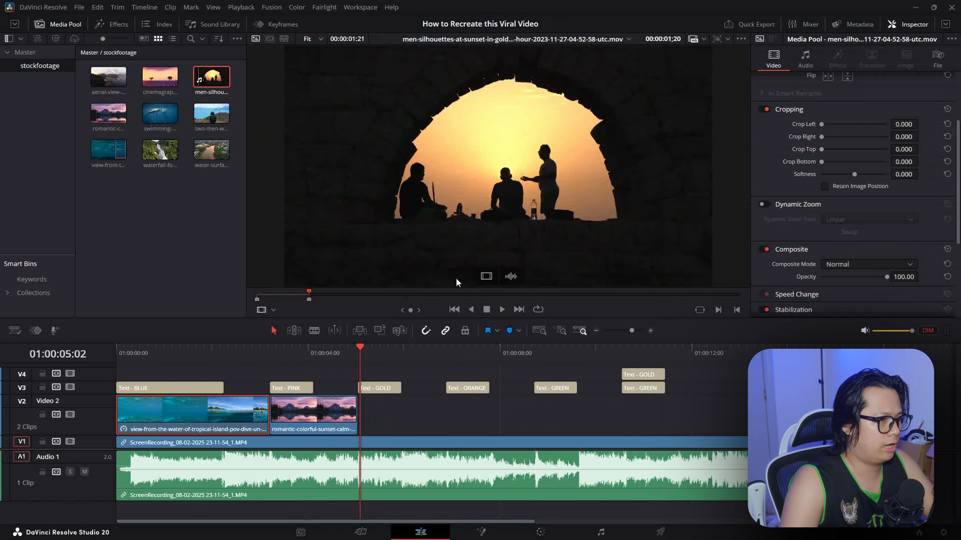
{"action": "left_click_drag", "start_coordinate": [457, 282], "coordinate": [439, 414]}
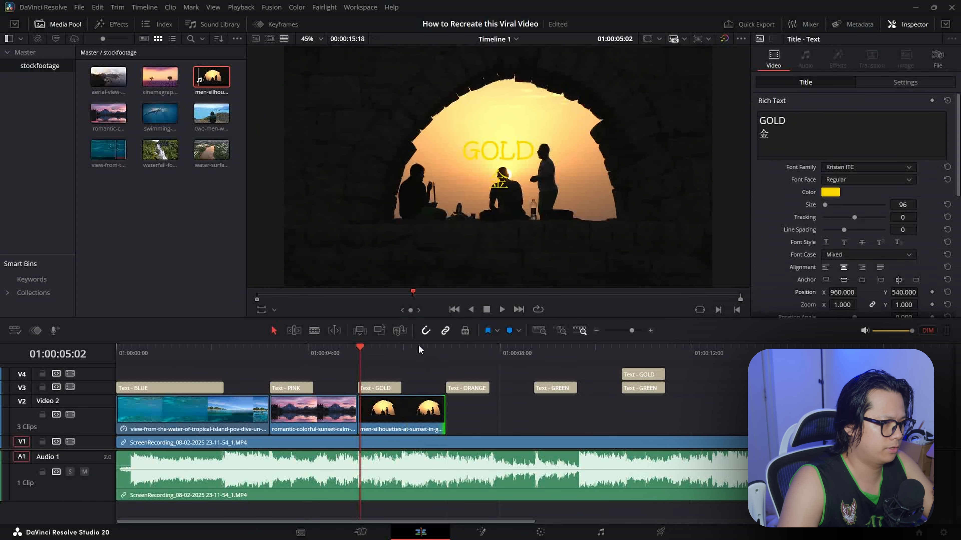
{"action": "left_click_drag", "start_coordinate": [360, 347], "coordinate": [348, 347]}
{"action": "key", "text": "space"}
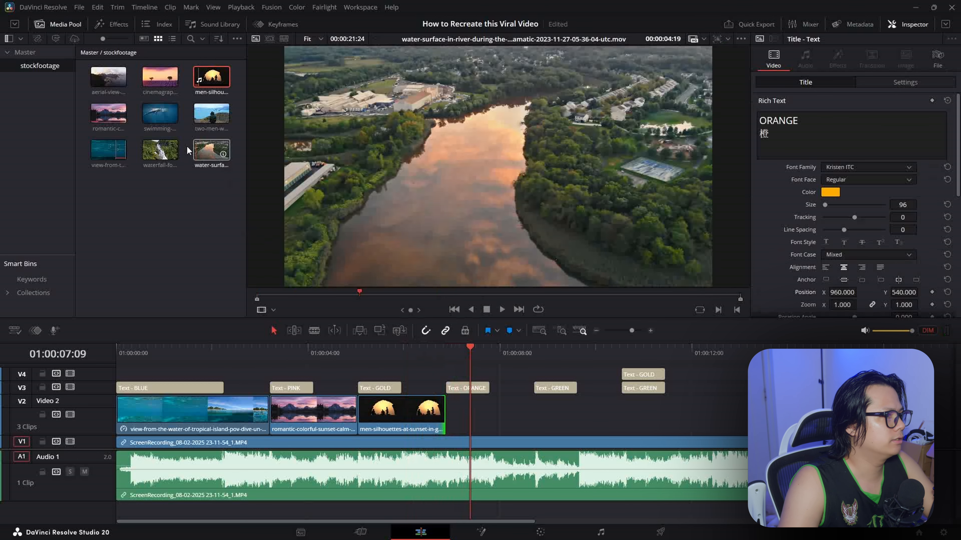
Step: Move the silhouettes clip beneath the ORANGE title, fill the slot under GOLD with the aerial coastal view clip, and play back both
{"action": "left_click_drag", "start_coordinate": [398, 410], "coordinate": [486, 410]}
{"action": "left_click_drag", "start_coordinate": [541, 280], "coordinate": [443, 412]}
{"action": "left_click_drag", "start_coordinate": [410, 356], "coordinate": [359, 357]}
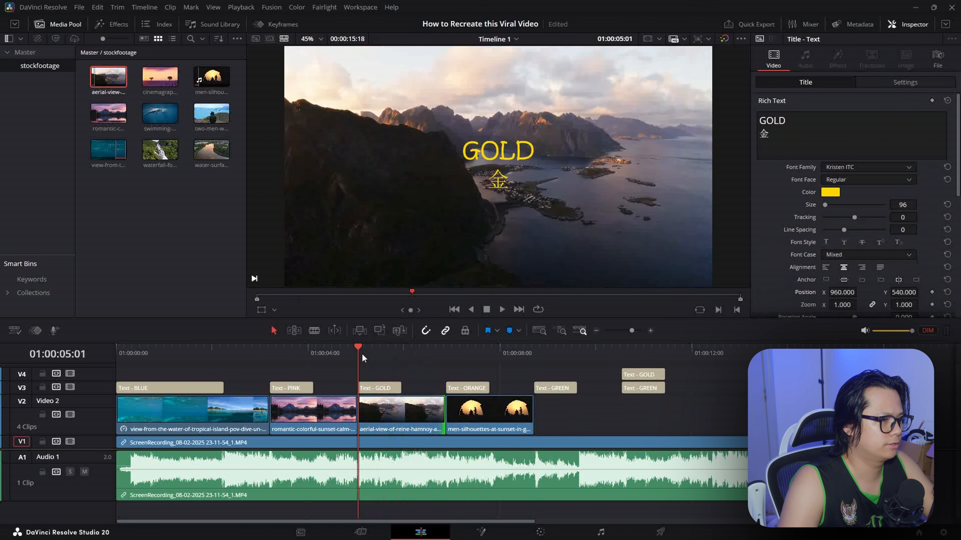
{"action": "key", "text": "space"}
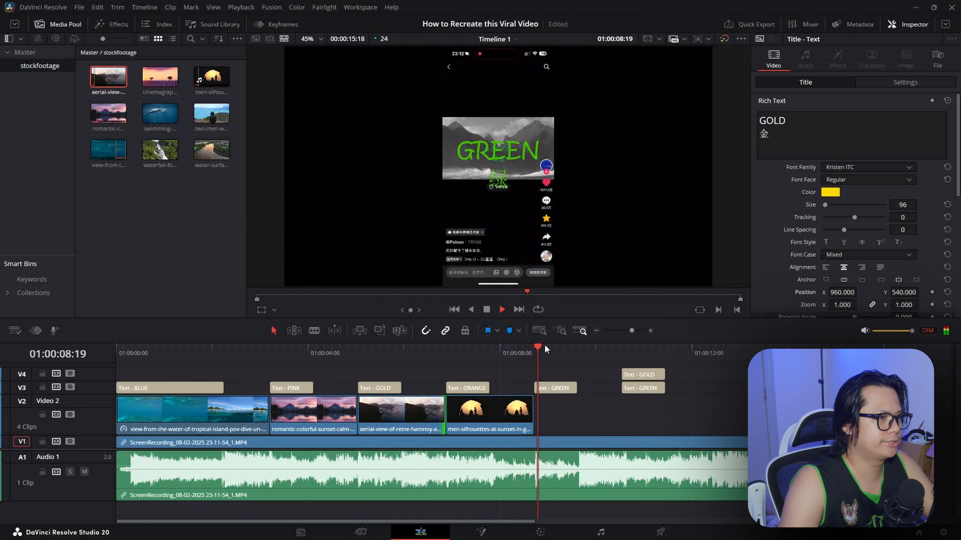
{"action": "key", "text": "space"}
Step: Mark the waterfall clip's out point at 00:00:02:08 and place it on V2 beneath the first GREEN title
{"action": "double_click", "coordinate": [160, 150]}
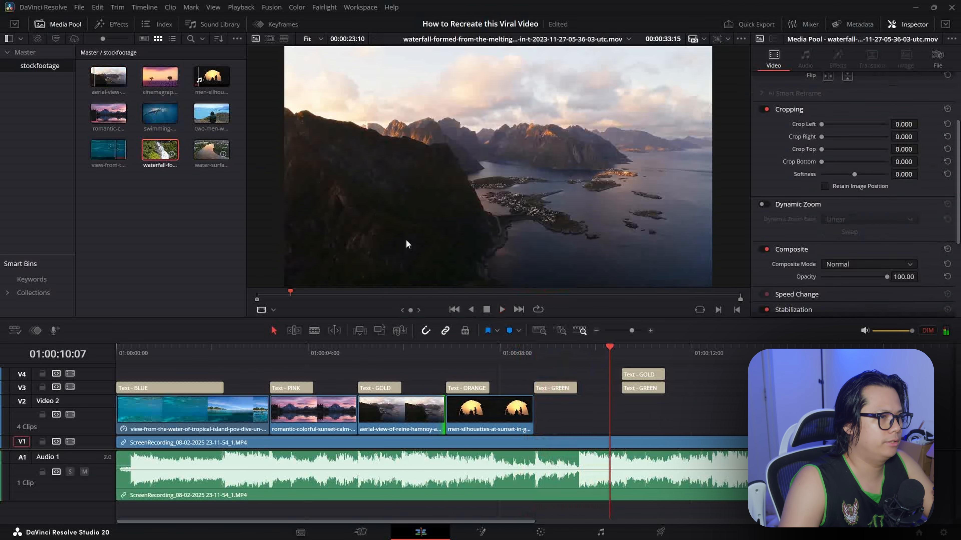
{"action": "left_click_drag", "start_coordinate": [273, 294], "coordinate": [223, 302]}
{"action": "key", "text": "space"}
{"action": "key", "text": "o"}
{"action": "key", "text": "space"}
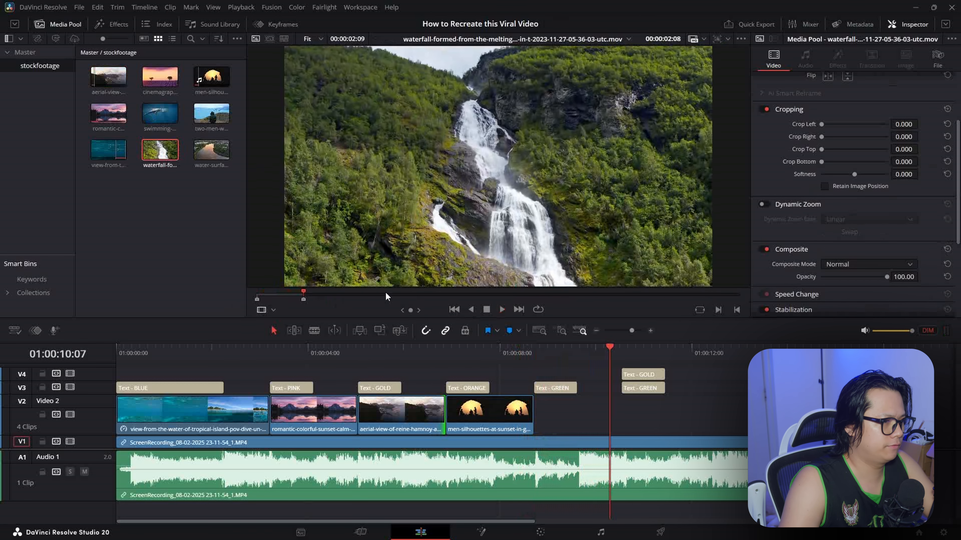
{"action": "left_click_drag", "start_coordinate": [432, 234], "coordinate": [636, 416]}
Step: Find where the reference recording's PURPLE section begins and duplicate the first GREEN title there on V3 at 01:00:12:09
{"action": "left_click", "coordinate": [749, 349]}
{"action": "left_click_drag", "start_coordinate": [751, 351], "coordinate": [756, 349]}
{"action": "left_click_drag", "start_coordinate": [166, 84], "coordinate": [716, 228]}
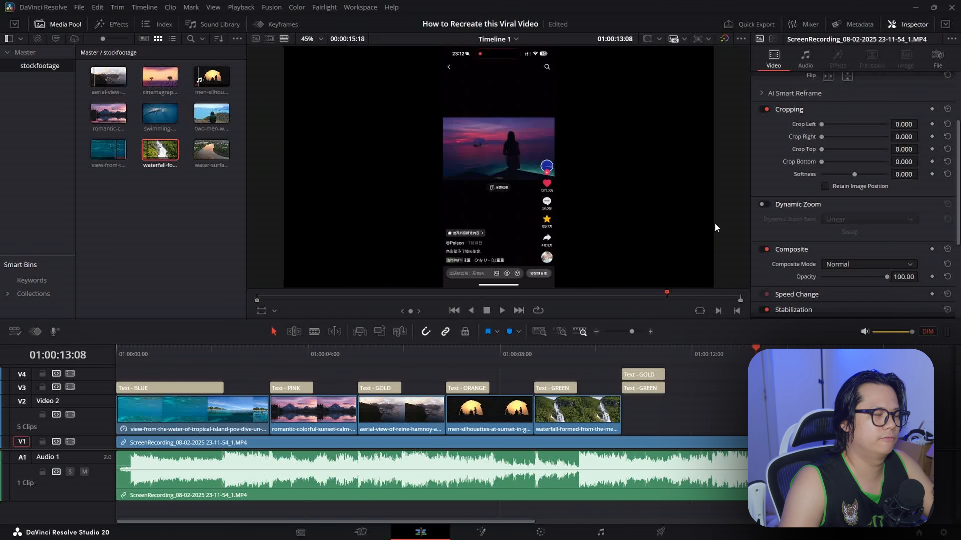
{"action": "left_click_drag", "start_coordinate": [742, 384], "coordinate": [710, 382]}
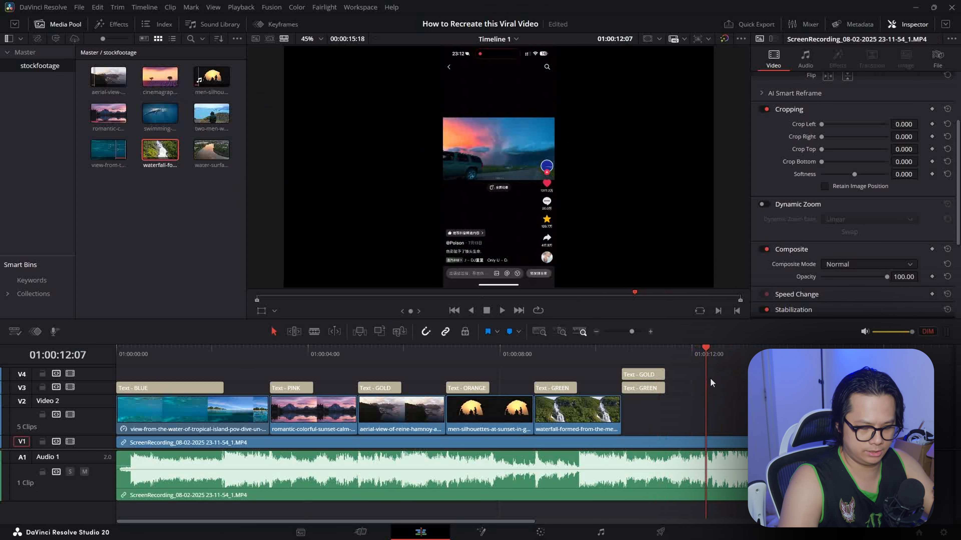
{"action": "key", "text": "Right"}
{"action": "key", "text": "Right"}
{"action": "key", "text": "Right"}
{"action": "key", "text": "Left"}
{"action": "key", "text": "Left"}
{"action": "key", "text": "Left"}
{"action": "key", "text": "Right"}
{"action": "key", "text": "Right"}
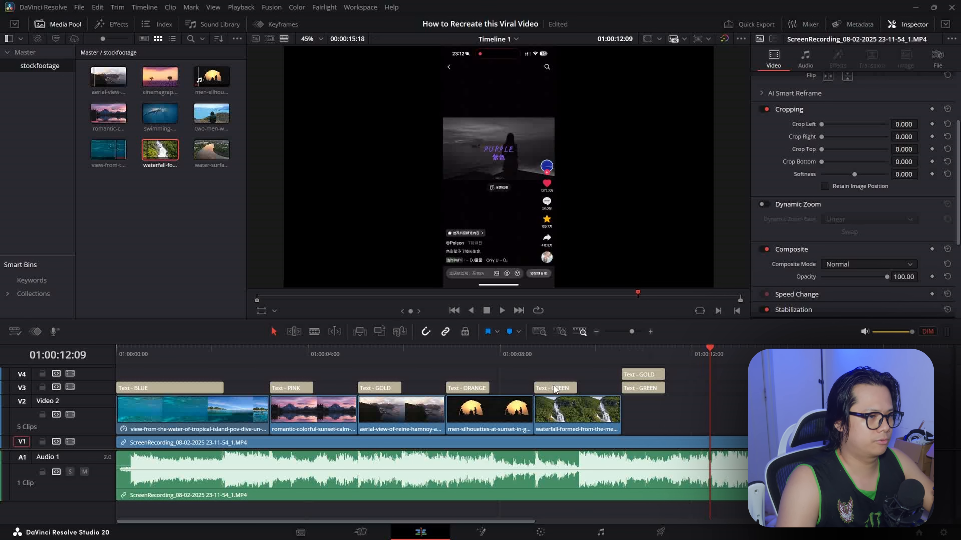
{"action": "left_click_drag", "start_coordinate": [554, 390], "coordinate": [729, 392]}
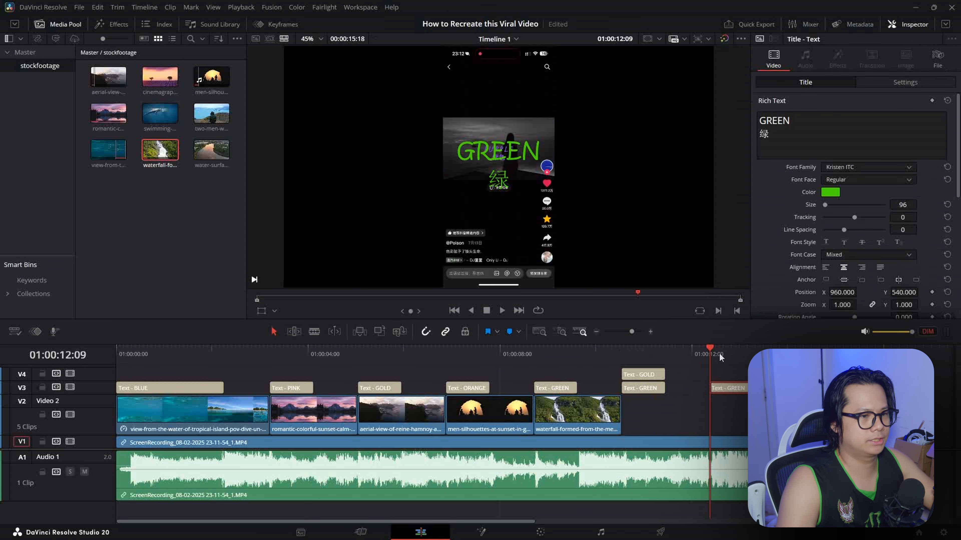
{"action": "mouse_move", "coordinate": [722, 357]}
{"action": "left_mouse_down"}
{"action": "mouse_move", "coordinate": [636, 357]}
{"action": "mouse_move", "coordinate": [731, 357]}
{"action": "left_mouse_up"}
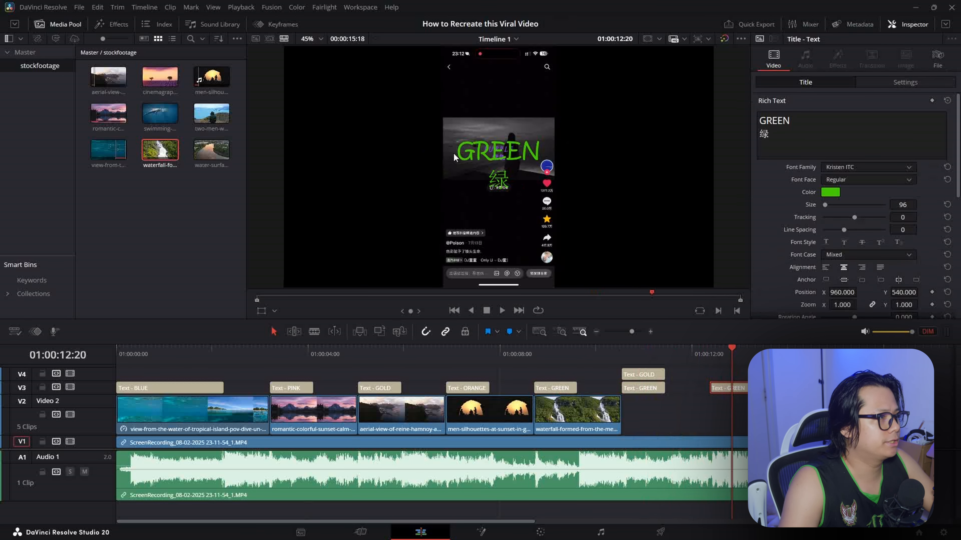
Step: Preview the river water surface clip and place a trimmed section on V2 beneath the stacked GREEN and GOLD titles
{"action": "left_click", "coordinate": [645, 352]}
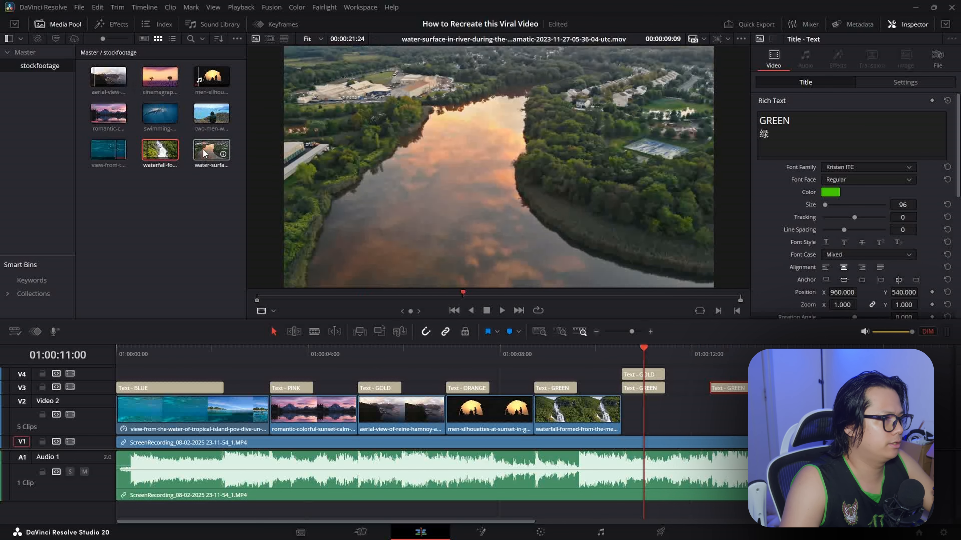
{"action": "left_click", "coordinate": [211, 150]}
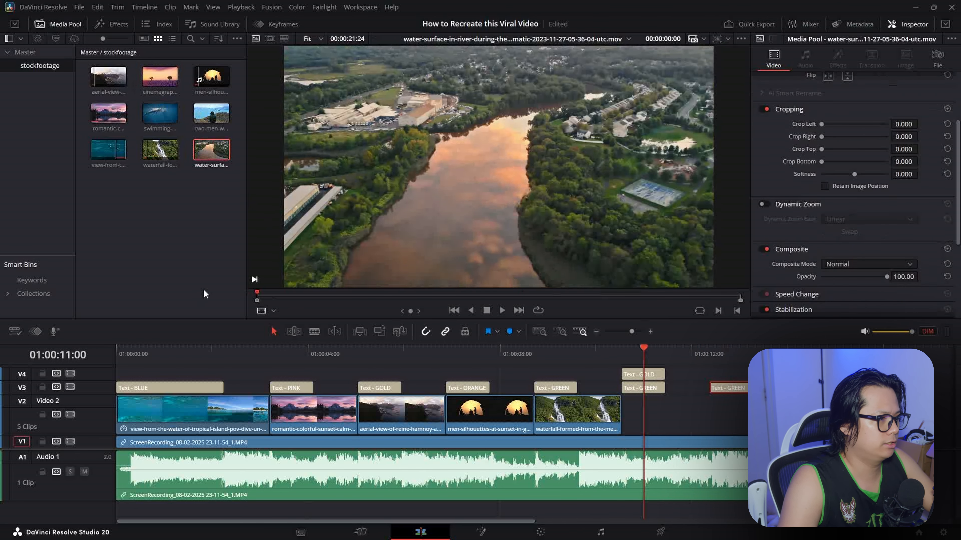
{"action": "key", "text": "space"}
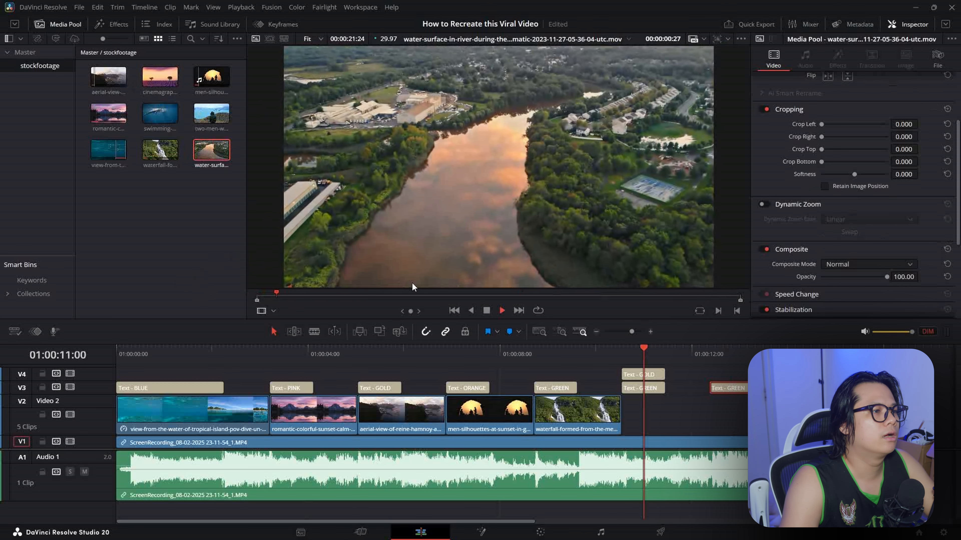
{"action": "key", "text": "space"}
{"action": "key", "text": "i"}
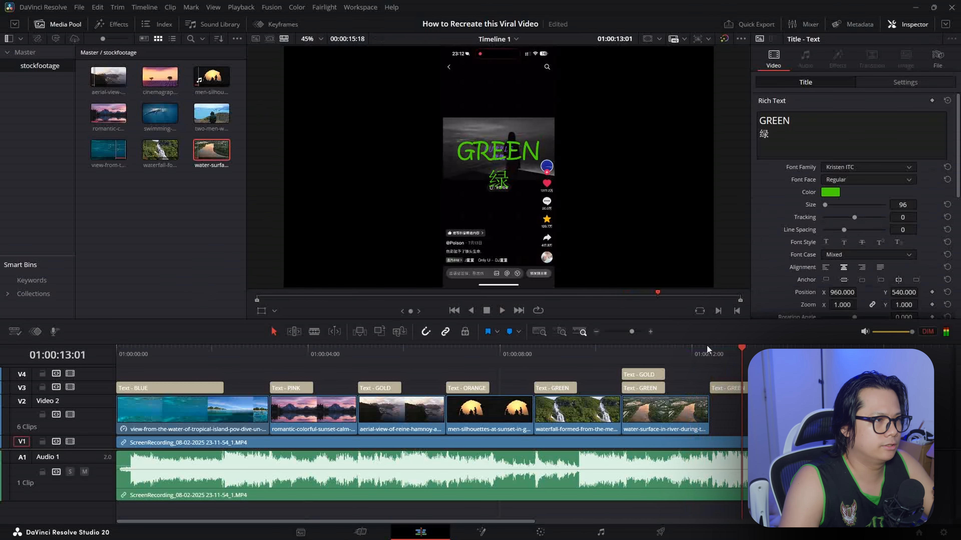
Step: Change the duplicated title's text to PURPLE 紫 and recolour it bright purple
{"action": "left_click", "coordinate": [721, 352]}
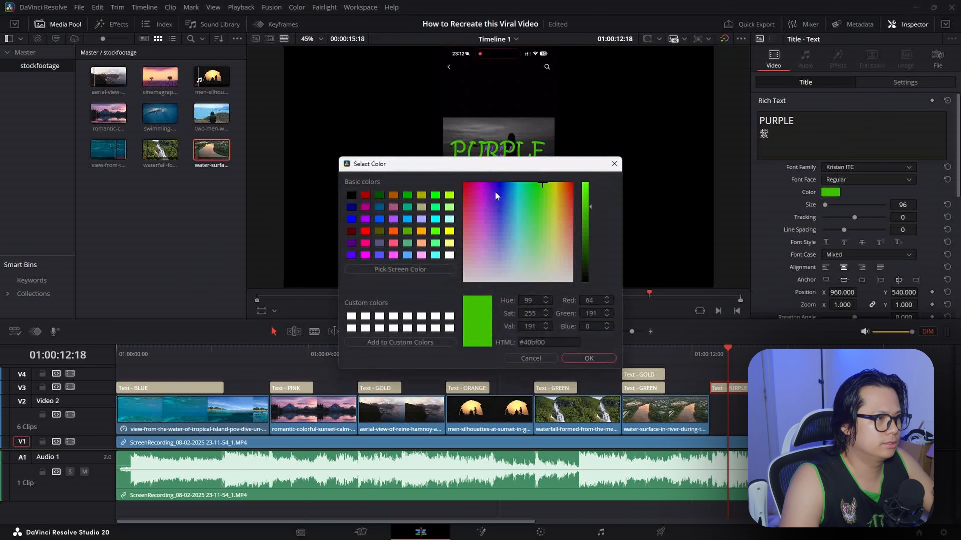
{"action": "left_click", "coordinate": [488, 183]}
{"action": "left_click_drag", "start_coordinate": [598, 239], "coordinate": [591, 183]}
{"action": "left_click", "coordinate": [588, 357]}
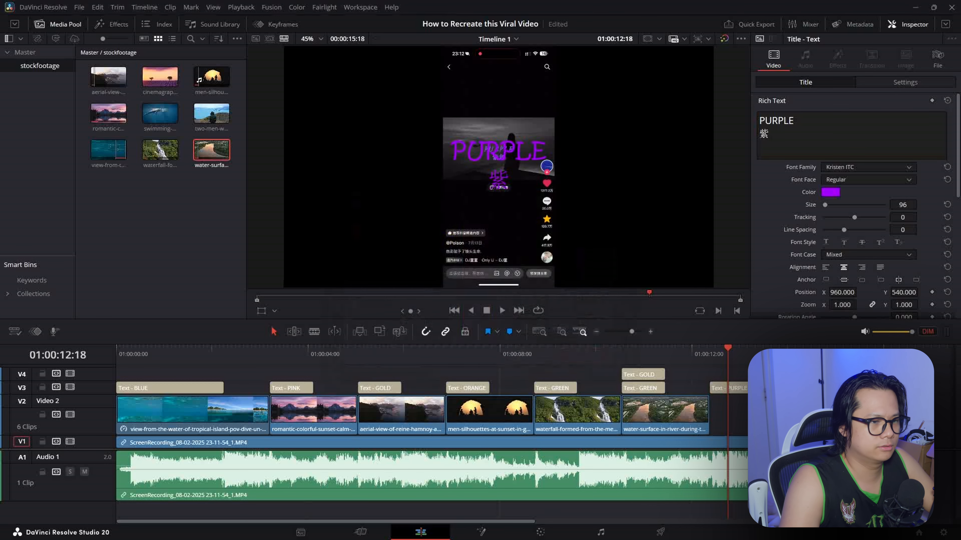
Step: Mark the lavender field clip's out point at 00:00:01:10, place it on V2 beneath the PURPLE title, and return to the timeline start
{"action": "left_click", "coordinate": [160, 77]}
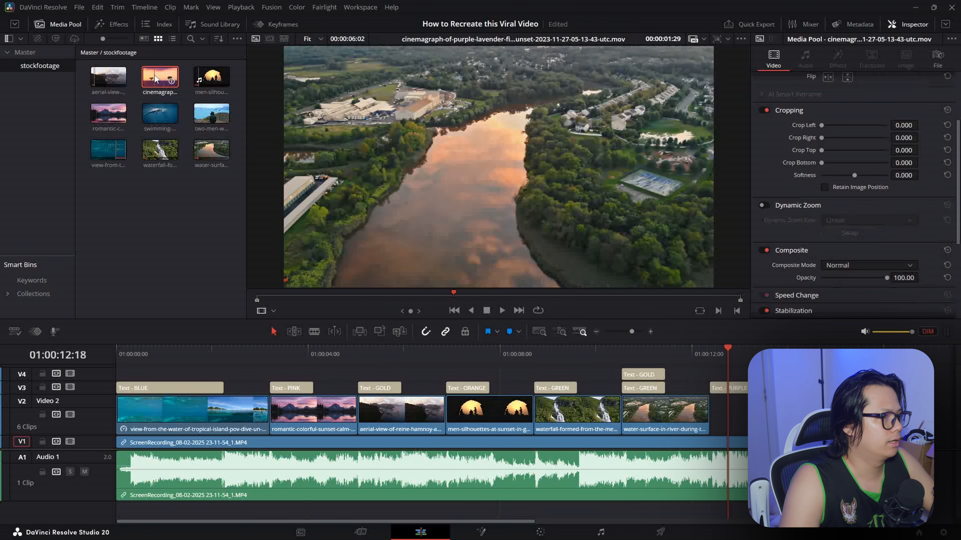
{"action": "key", "text": "space"}
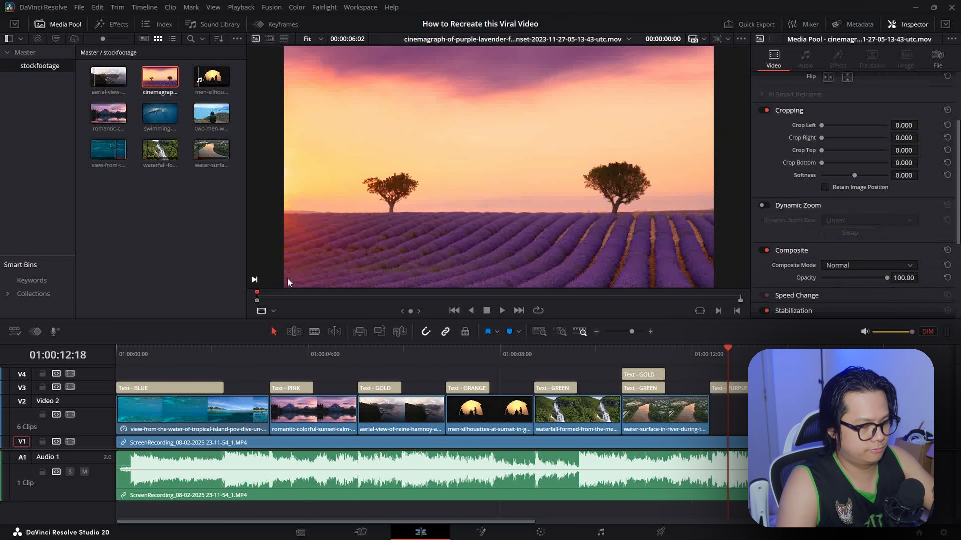
{"action": "key", "text": "space"}
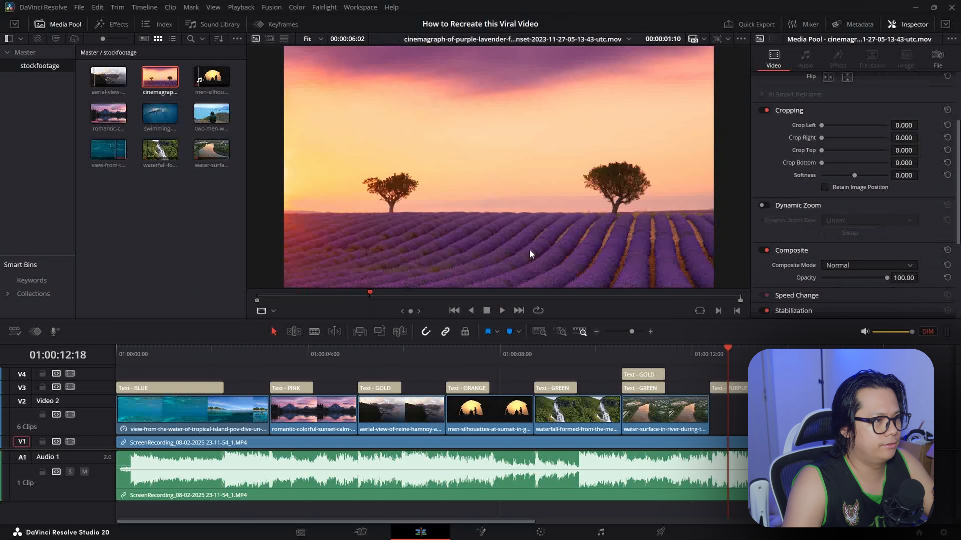
{"action": "key", "text": "o"}
{"action": "left_click_drag", "start_coordinate": [498, 167], "coordinate": [710, 409]}
{"action": "left_click_drag", "start_coordinate": [711, 357], "coordinate": [117, 358]}
{"action": "scroll", "coordinate": [230, 394], "scroll_direction": "down", "scroll_amount": 3}
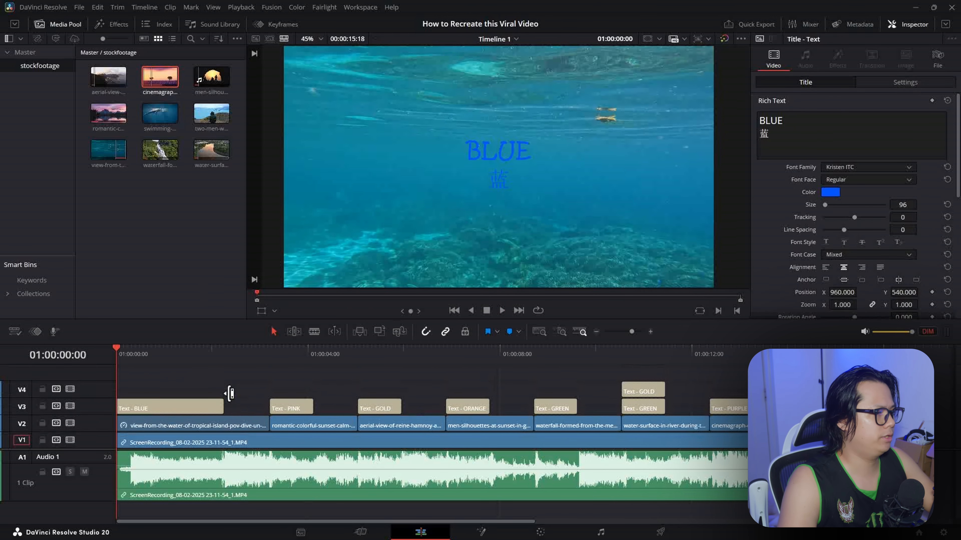
Step: Play the whole timeline through to review the titles and clips, and return to the start
{"action": "left_click_drag", "start_coordinate": [99, 449], "coordinate": [97, 452]}
{"action": "key", "text": "space"}
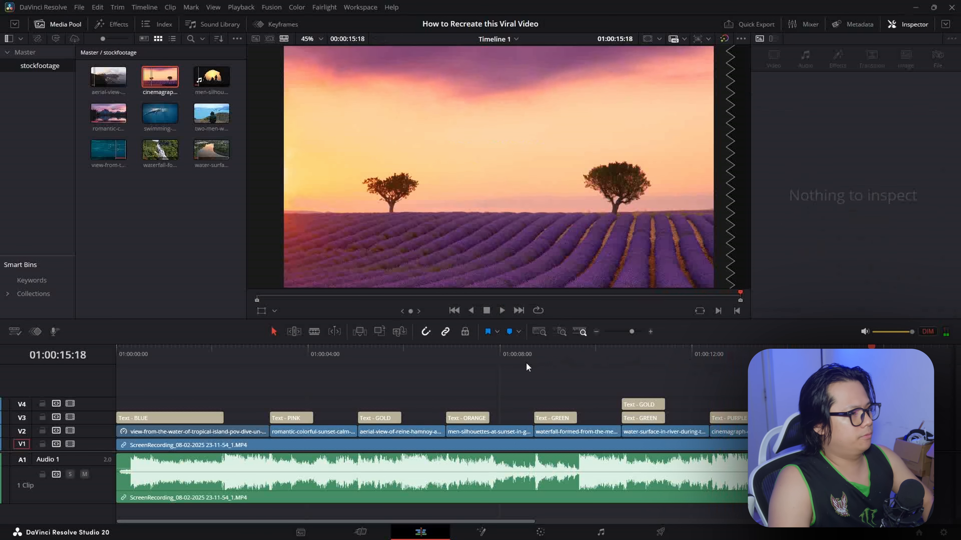
{"action": "left_click", "coordinate": [278, 348]}
{"action": "key", "text": "Home"}
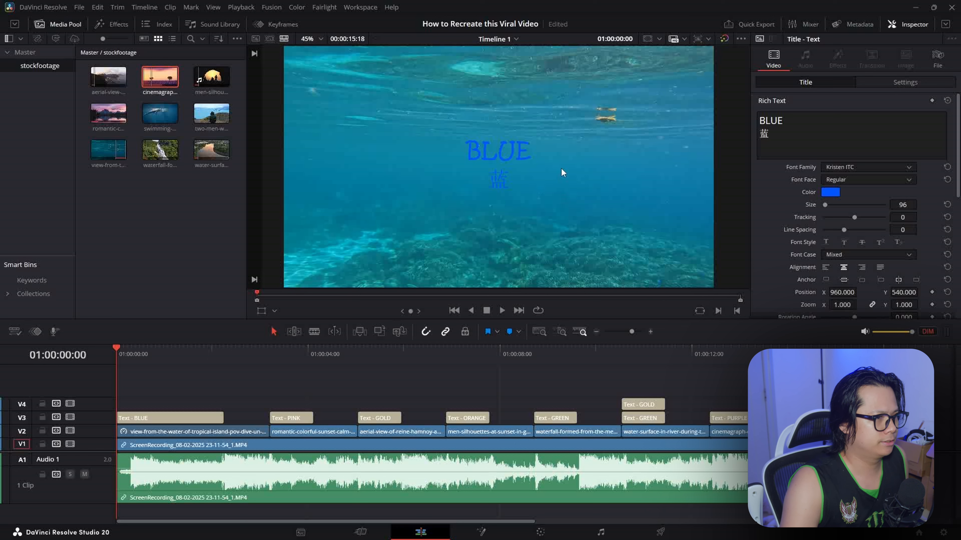
Step: Select all the colour titles on V3 and V4 and move them up one track each
{"action": "left_click_drag", "start_coordinate": [158, 386], "coordinate": [757, 421]}
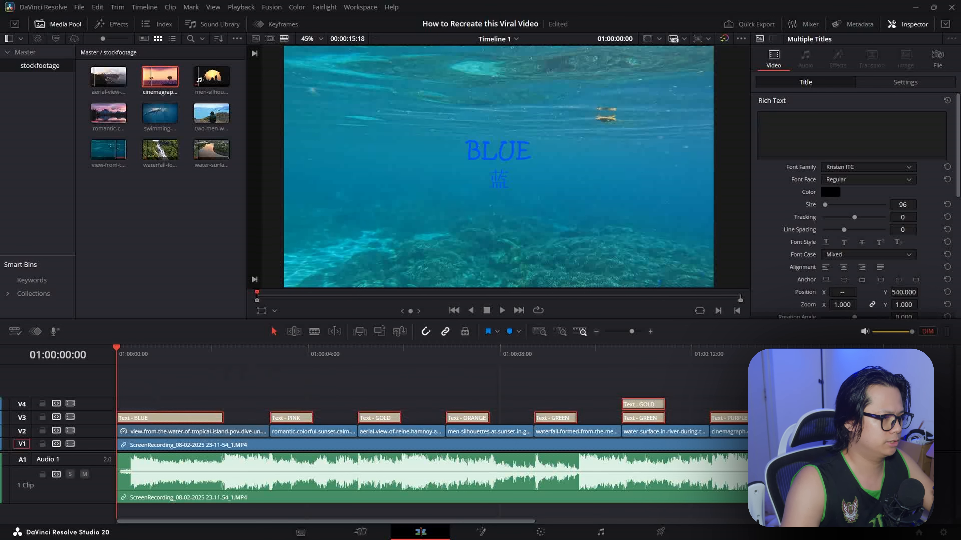
{"action": "left_click", "coordinate": [208, 386]}
{"action": "left_click_drag", "start_coordinate": [181, 378], "coordinate": [752, 421]}
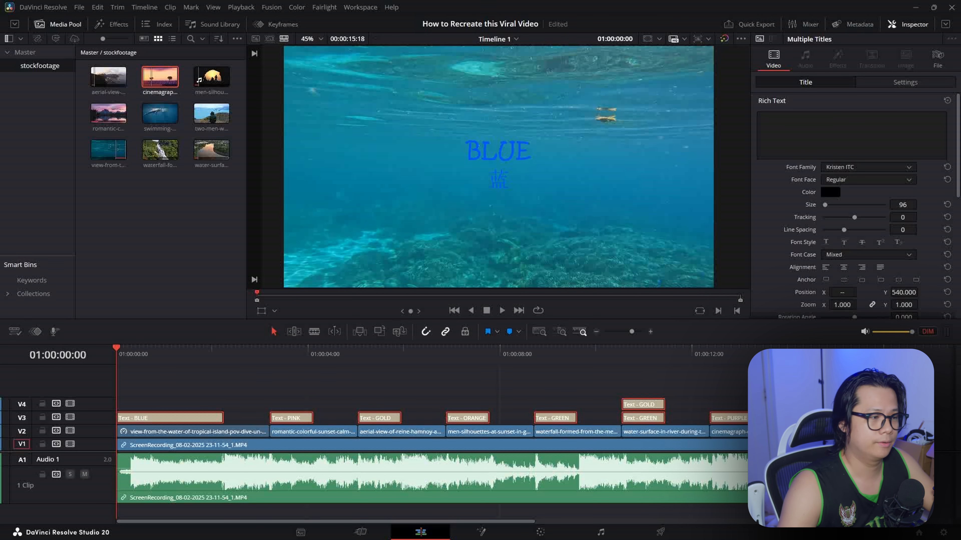
{"action": "key", "text": "alt+Up"}
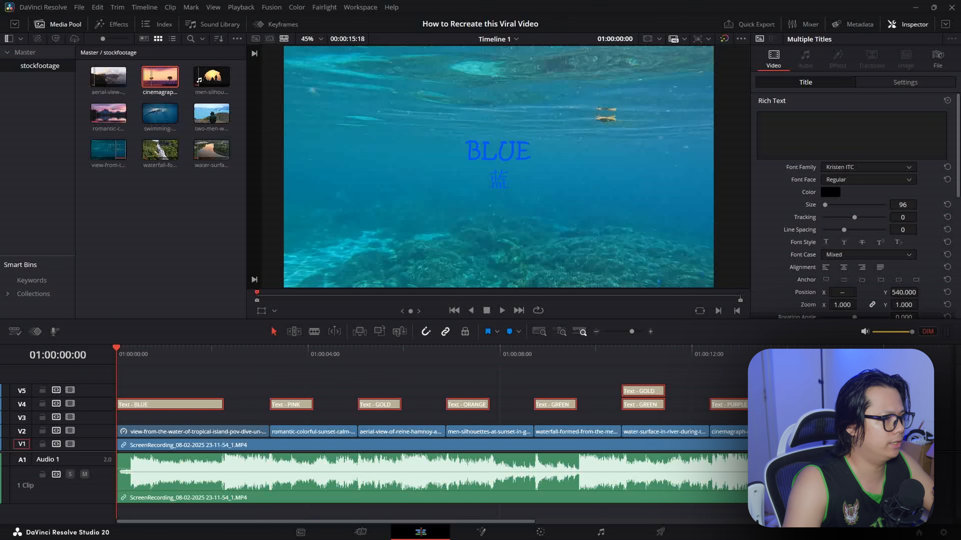
Step: Place the playhead at the end of the BLUE title, collapse the audio track and enlarge V2 to show clip thumbnails
{"action": "mouse_move", "coordinate": [214, 360]}
{"action": "left_mouse_down"}
{"action": "mouse_move", "coordinate": [225, 361]}
{"action": "mouse_move", "coordinate": [121, 358]}
{"action": "mouse_move", "coordinate": [599, 358]}
{"action": "mouse_move", "coordinate": [233, 360]}
{"action": "left_mouse_up"}
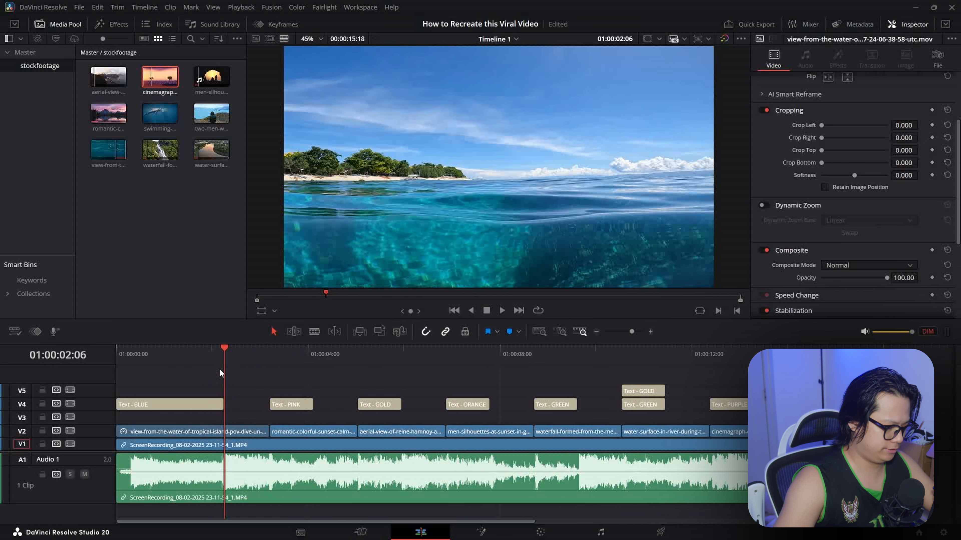
{"action": "scroll", "coordinate": [157, 495], "scroll_direction": "down", "scroll_amount": 4}
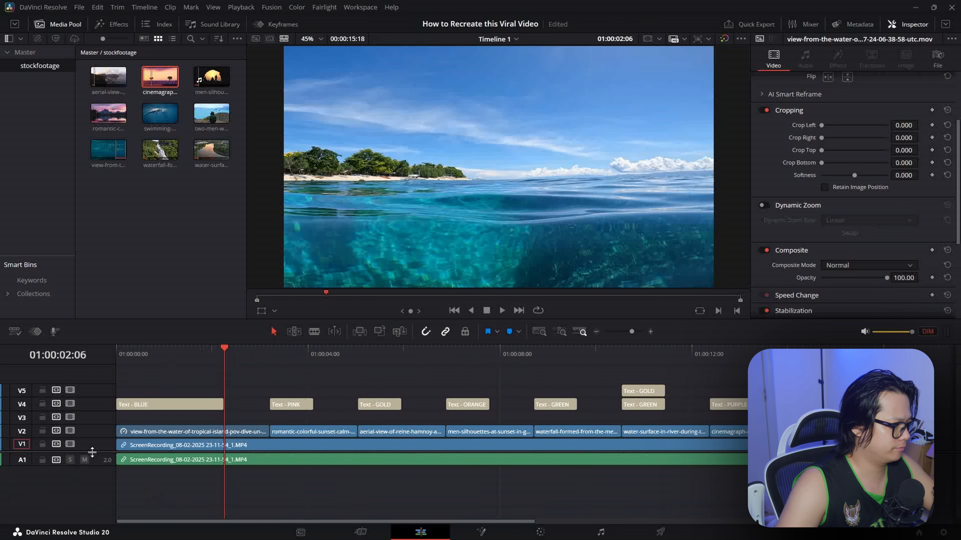
{"action": "scroll", "coordinate": [100, 452], "scroll_direction": "up", "scroll_amount": 2}
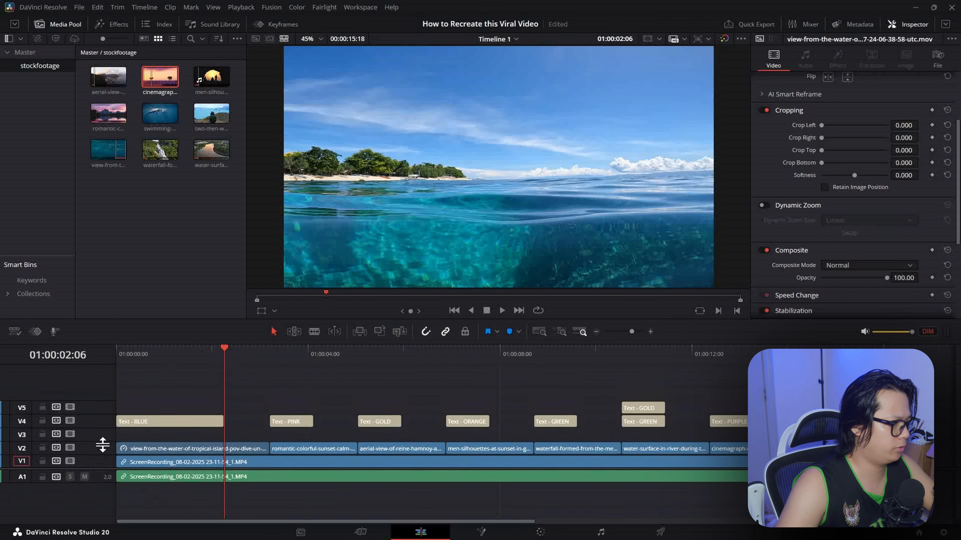
{"action": "left_click_drag", "start_coordinate": [103, 442], "coordinate": [110, 414]}
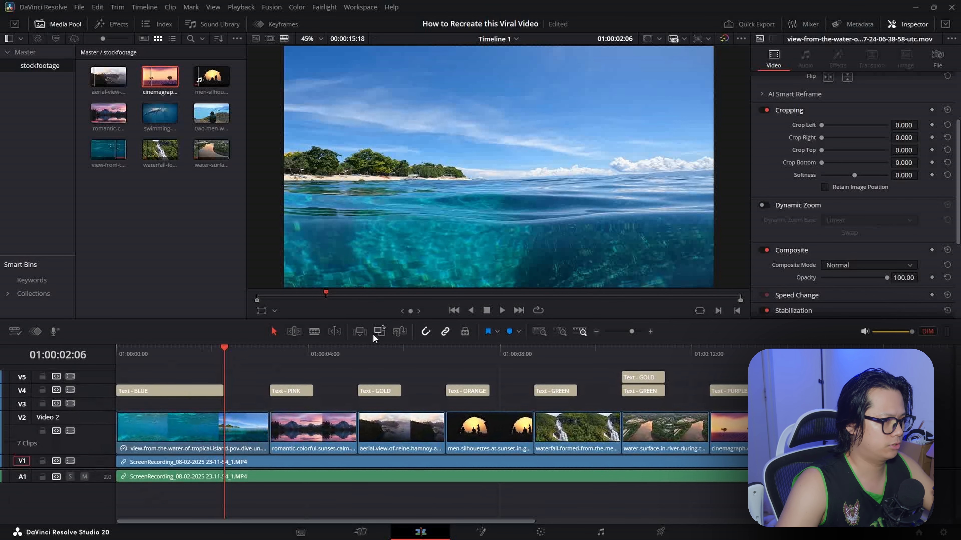
Step: Split all seven V2 stock clips with the blade exactly where their titles end, and return to the selection tool
{"action": "left_click", "coordinate": [315, 333]}
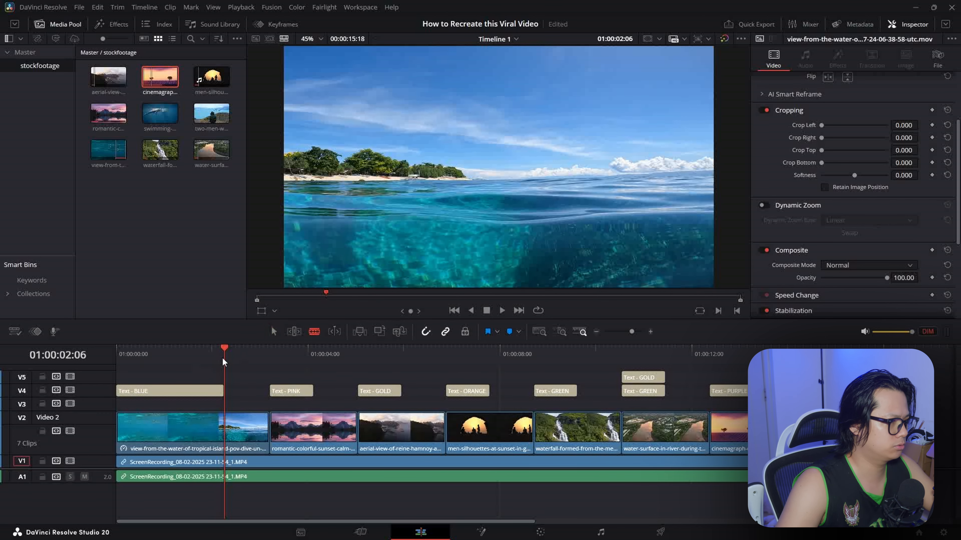
{"action": "left_click_drag", "start_coordinate": [223, 362], "coordinate": [153, 358]}
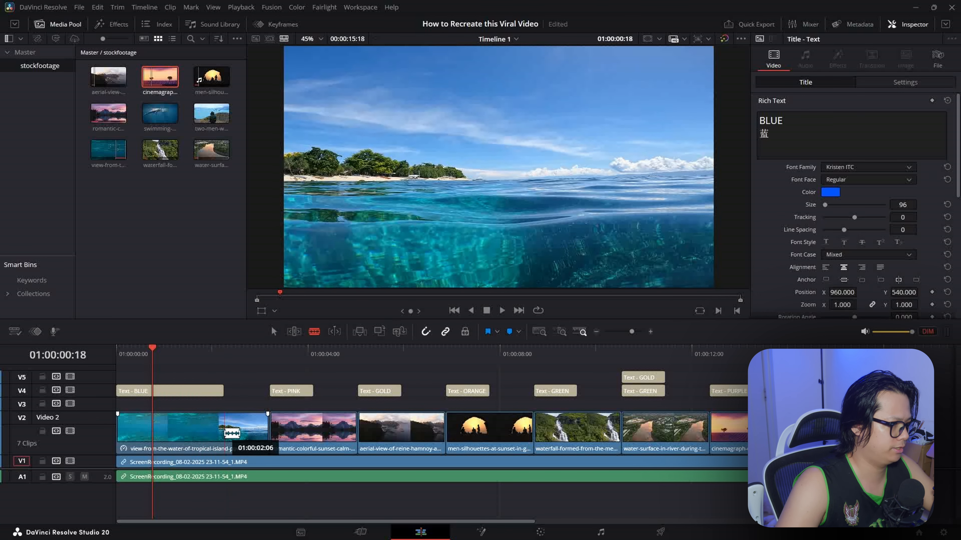
{"action": "left_click", "coordinate": [225, 432]}
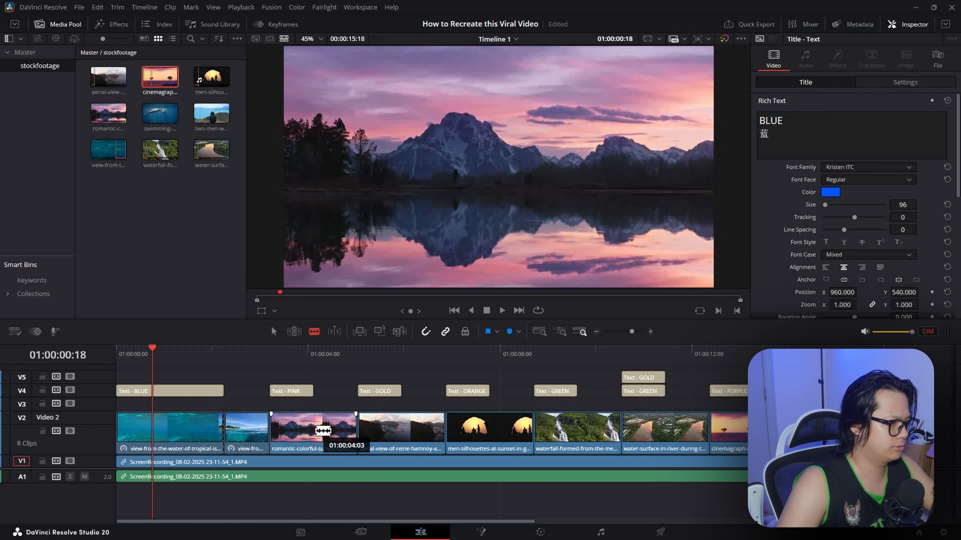
{"action": "left_click", "coordinate": [316, 430]}
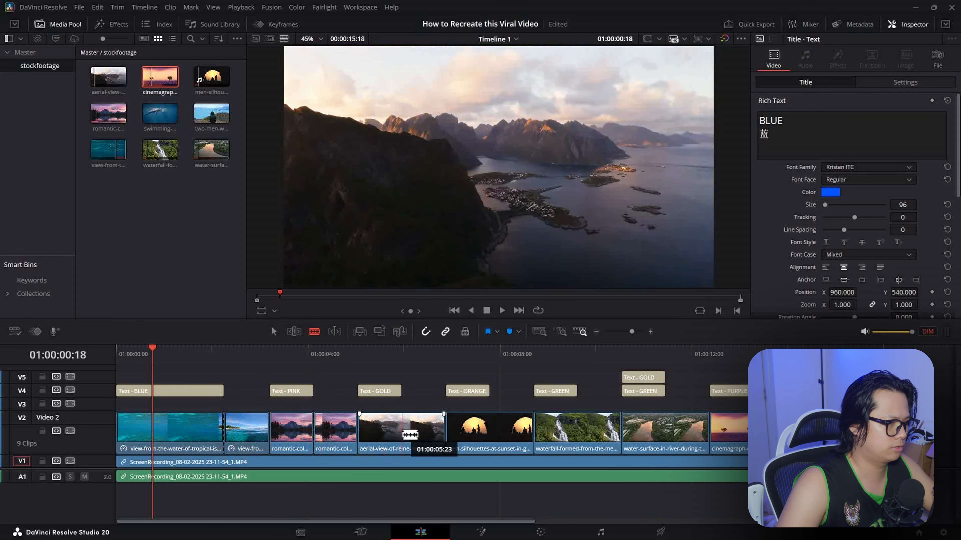
{"action": "left_click", "coordinate": [402, 433]}
{"action": "left_click", "coordinate": [490, 433]}
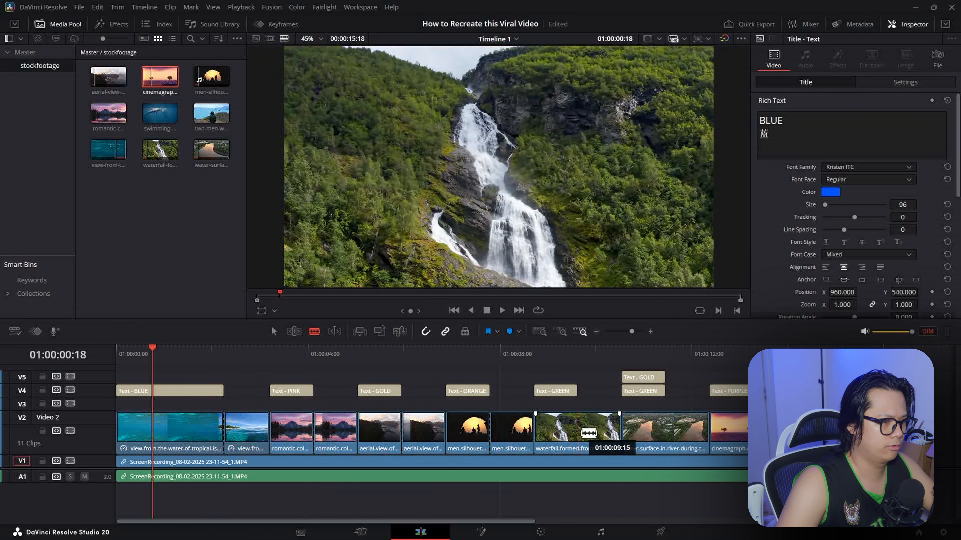
{"action": "left_click", "coordinate": [578, 434]}
{"action": "left_click", "coordinate": [665, 433]}
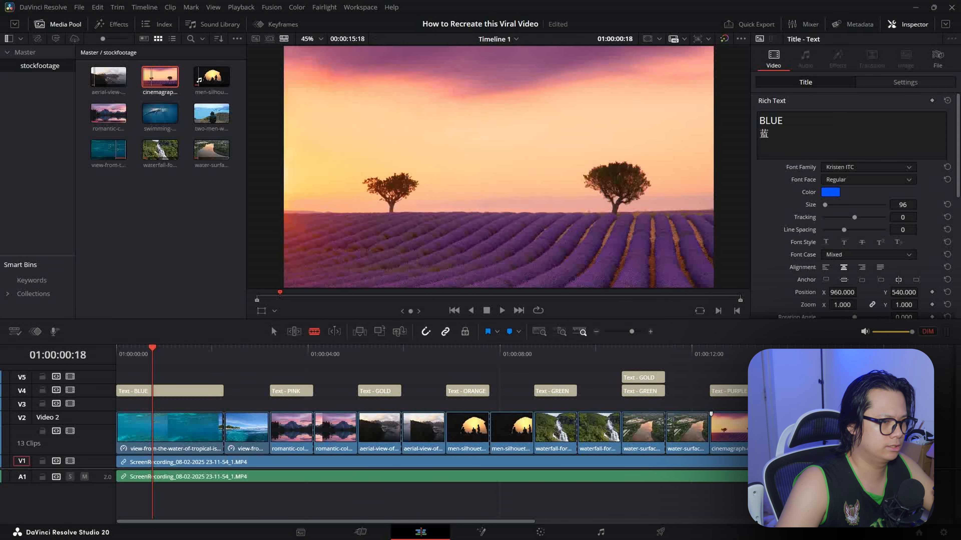
{"action": "key", "text": "a"}
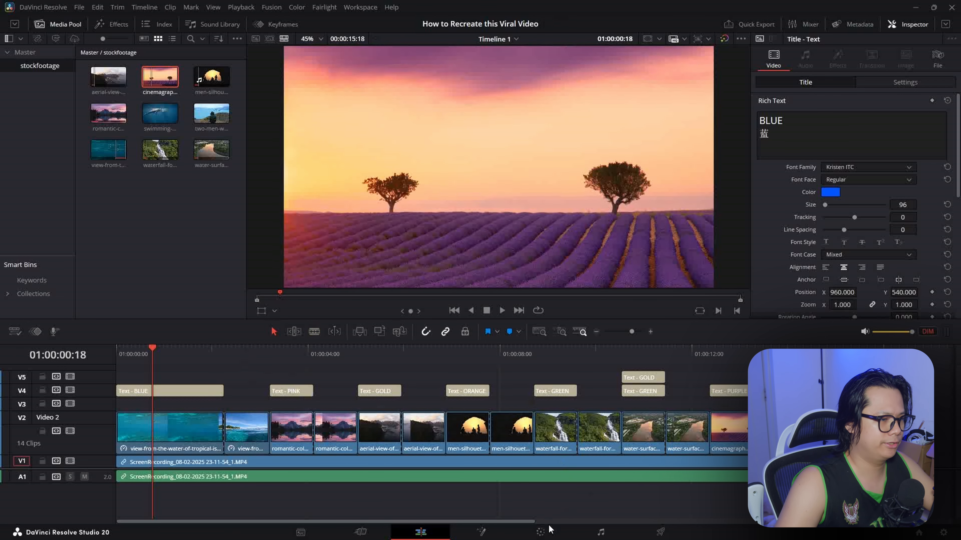
Step: Open the Color page and set the saturation of the underwater clip's first section, beneath the BLUE title, to 0
{"action": "left_click", "coordinate": [542, 534]}
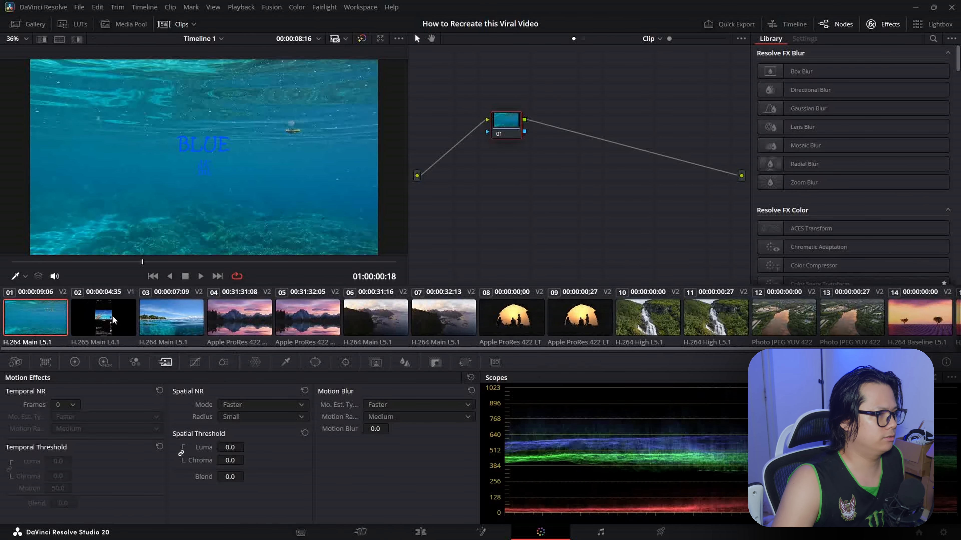
{"action": "left_click", "coordinate": [248, 321]}
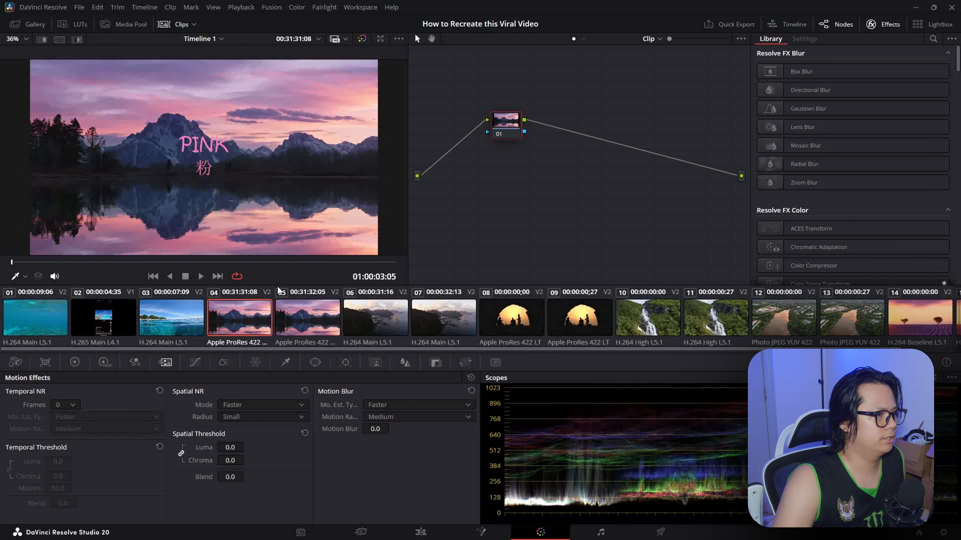
{"action": "left_click", "coordinate": [302, 325]}
{"action": "left_click", "coordinate": [243, 327]}
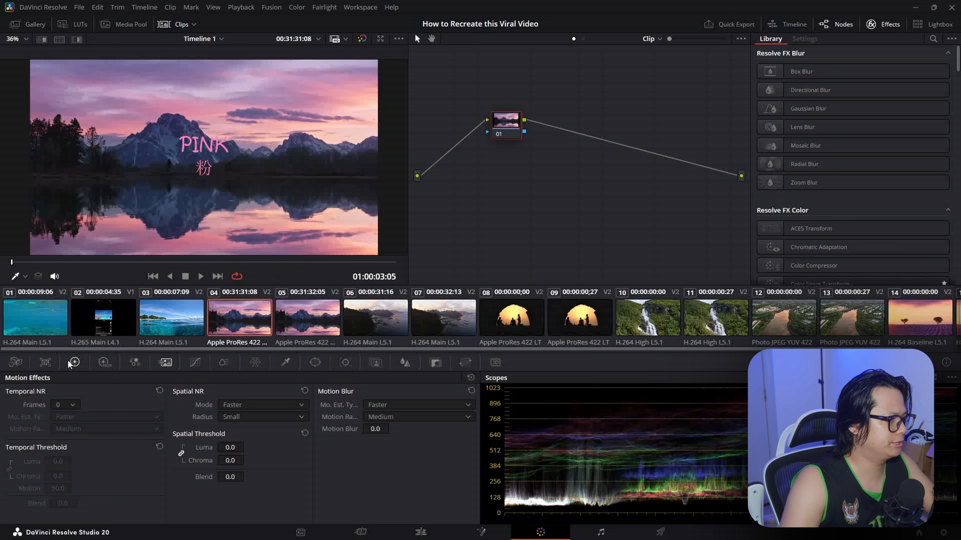
{"action": "left_click", "coordinate": [49, 329]}
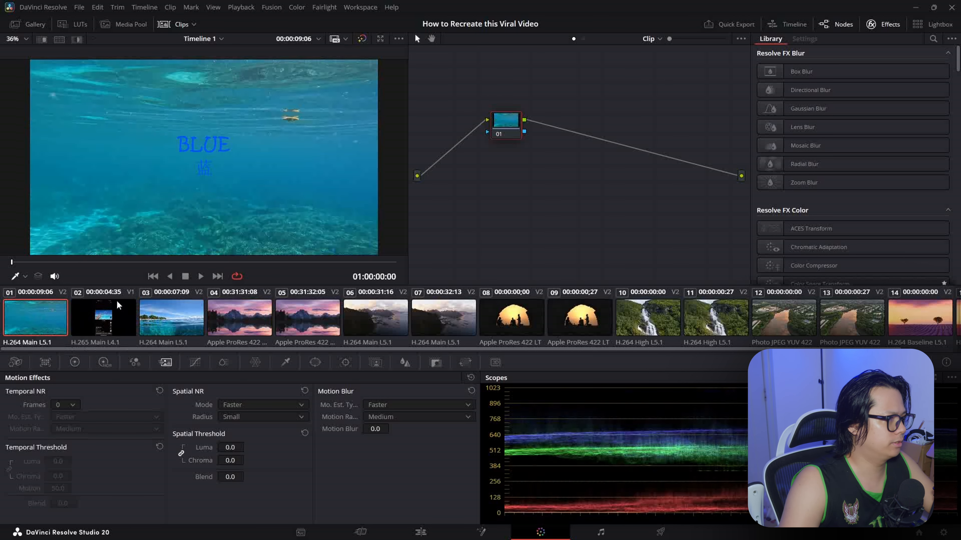
{"action": "left_click", "coordinate": [75, 363]}
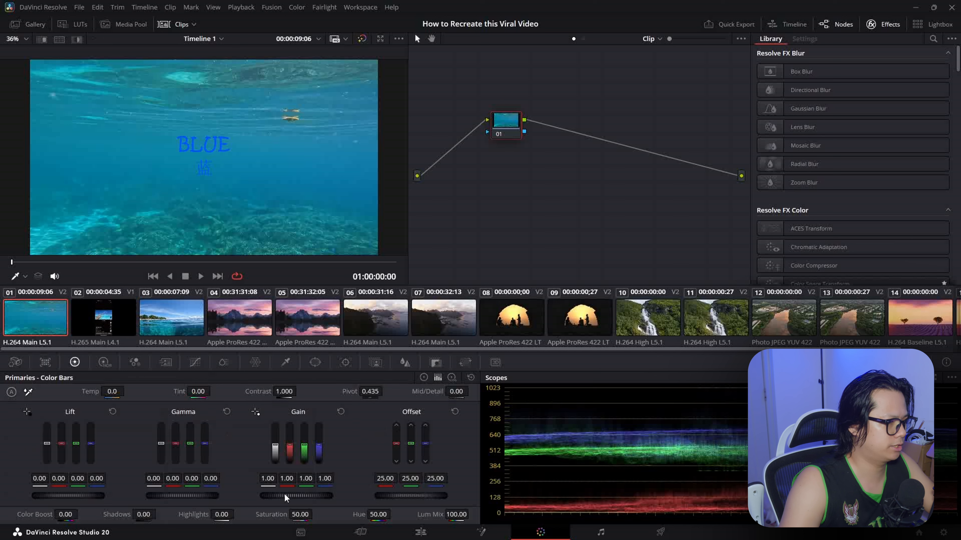
{"action": "left_click_drag", "start_coordinate": [300, 515], "coordinate": [262, 514]}
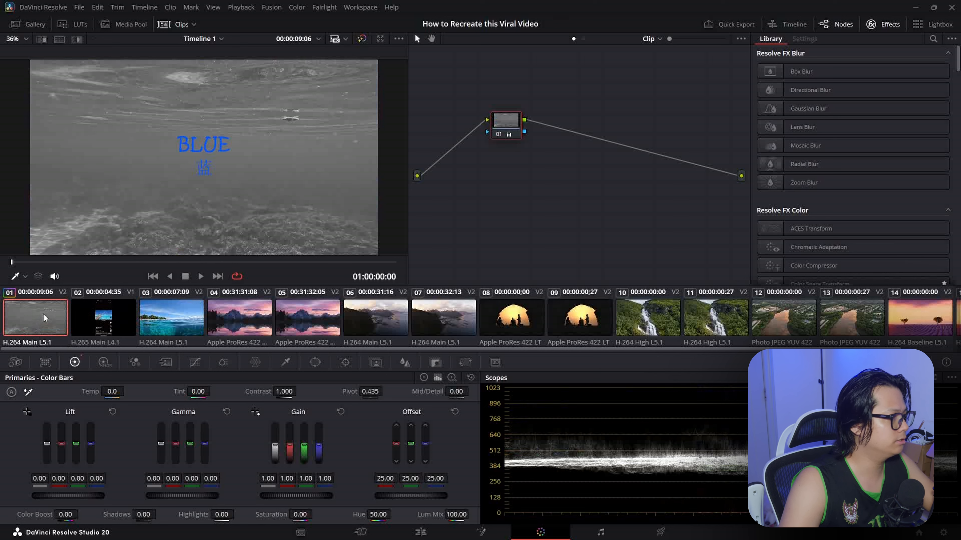
Step: Paste the zero-saturation grade onto the first section of the PINK, GOLD, ORANGE, GREEN, stacked GOLD GREEN and PURPLE clips
{"action": "left_click", "coordinate": [247, 326]}
{"action": "key", "text": "ctrl+v"}
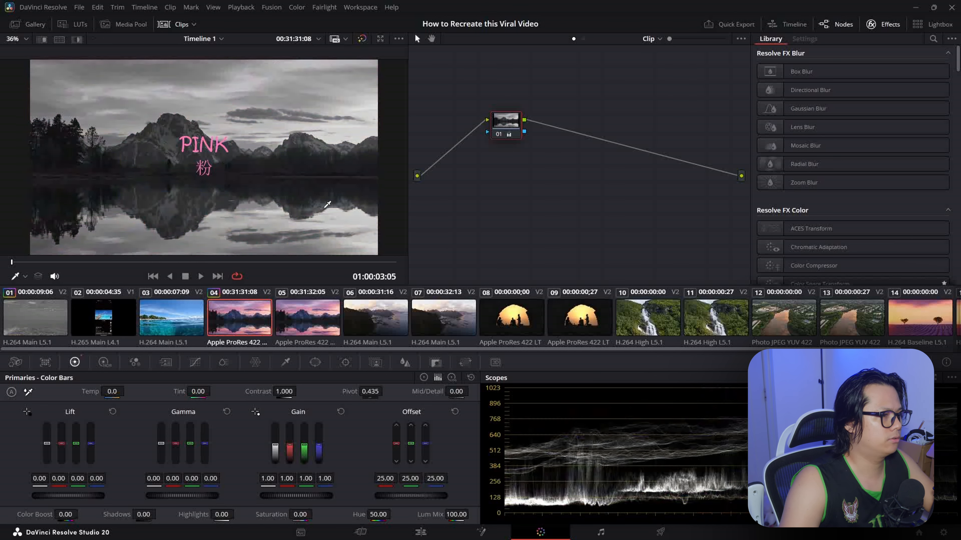
{"action": "left_click", "coordinate": [389, 321]}
{"action": "key", "text": "ctrl+v"}
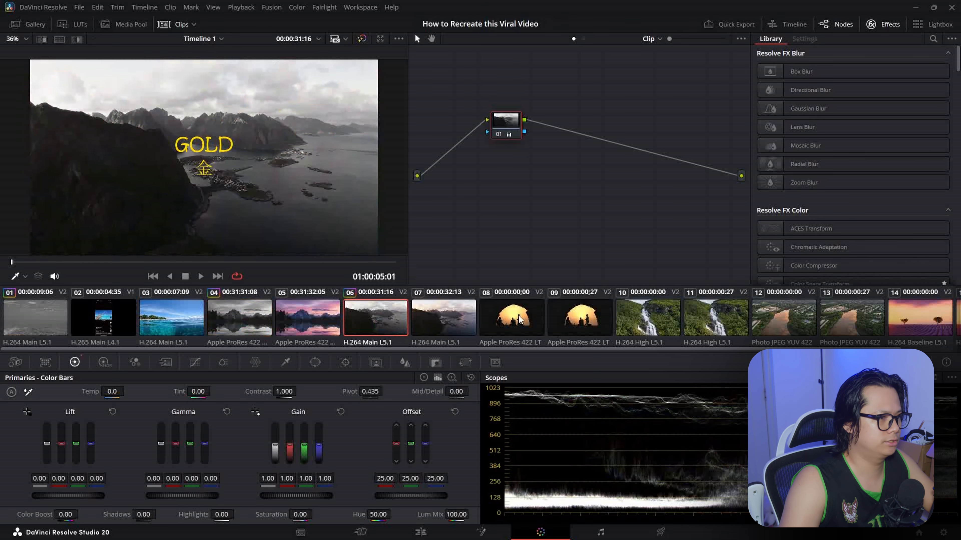
{"action": "left_click", "coordinate": [518, 318]}
{"action": "key", "text": "ctrl+v"}
{"action": "left_click", "coordinate": [649, 322]}
{"action": "key", "text": "ctrl+v"}
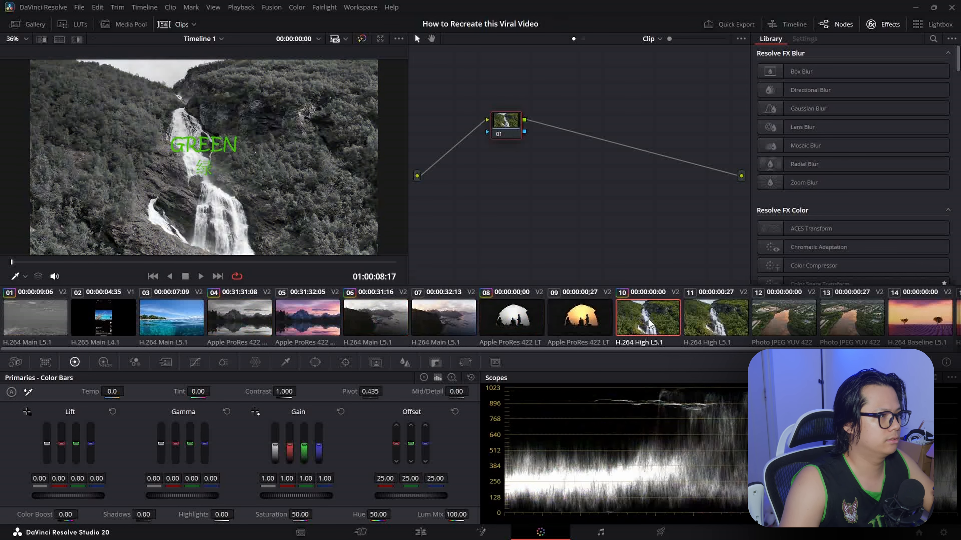
{"action": "left_click", "coordinate": [773, 323]}
{"action": "key", "text": "ctrl+v"}
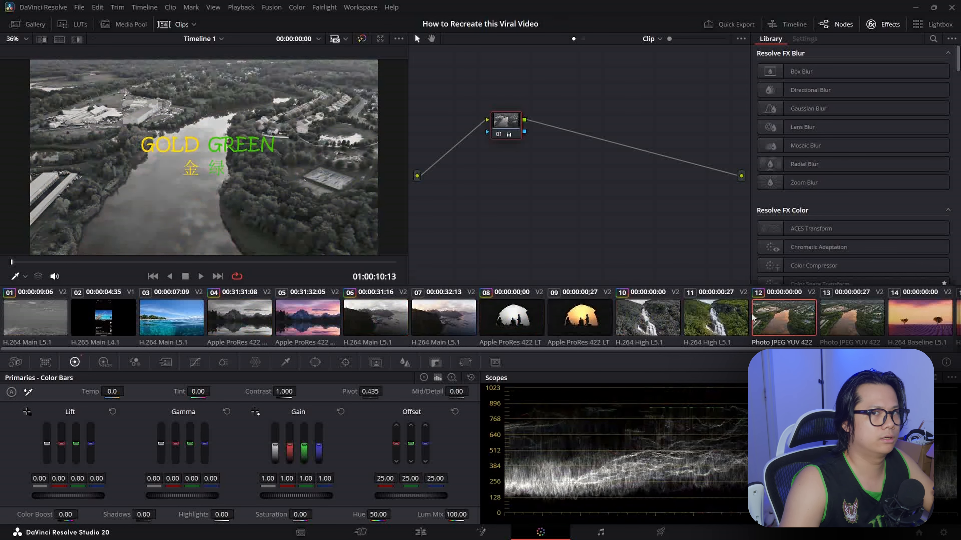
{"action": "scroll", "coordinate": [658, 335], "scroll_direction": "down", "scroll_amount": 1}
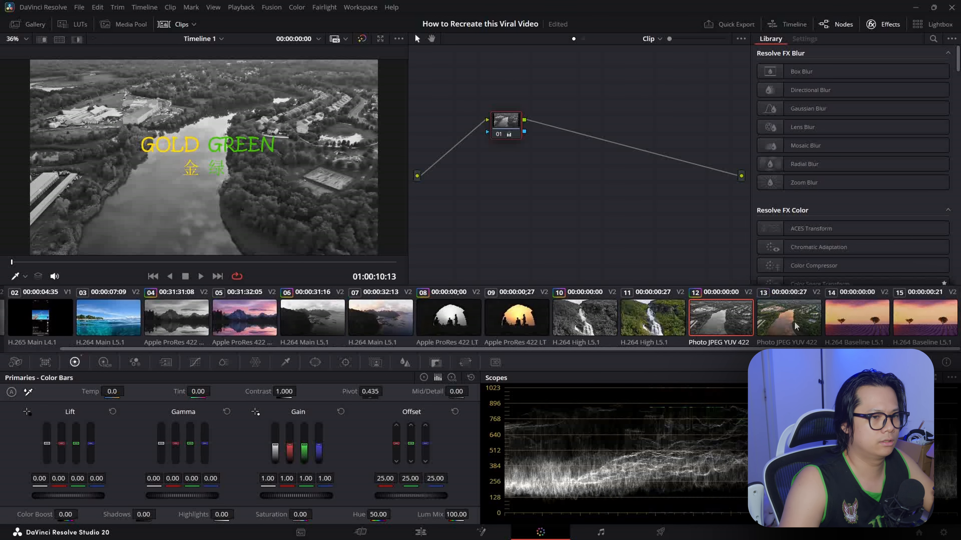
{"action": "left_click", "coordinate": [840, 322]}
{"action": "key", "text": "ctrl+v"}
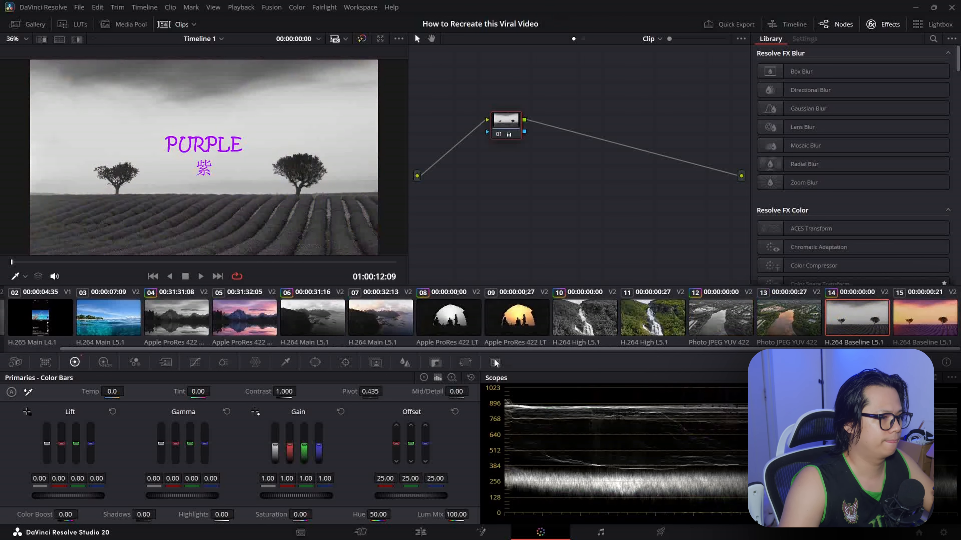
Step: Shift the blues of the island clip section at 01:00:02:06 with a Hue Vs Hue point, input hue 96.51, rotated -10.40
{"action": "left_click", "coordinate": [418, 527]}
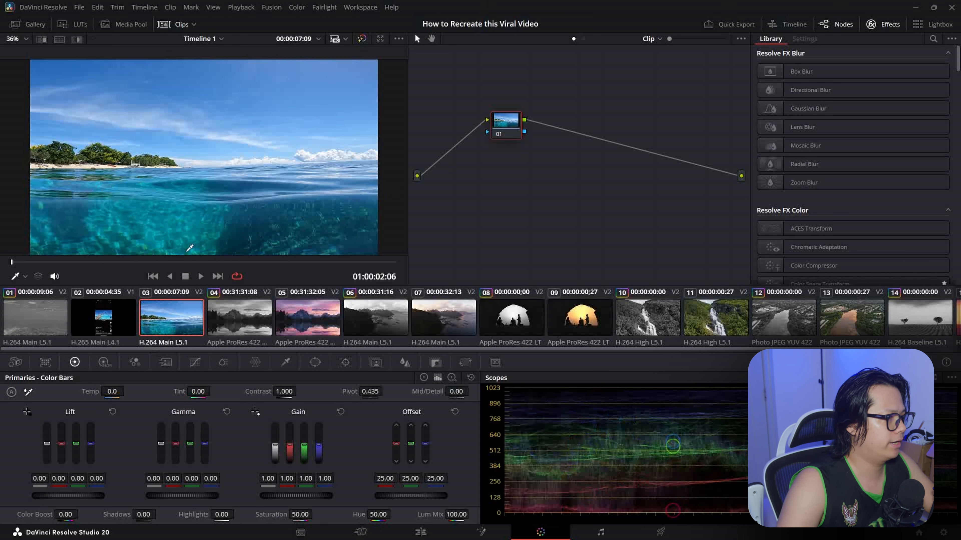
{"action": "left_click", "coordinate": [195, 362]}
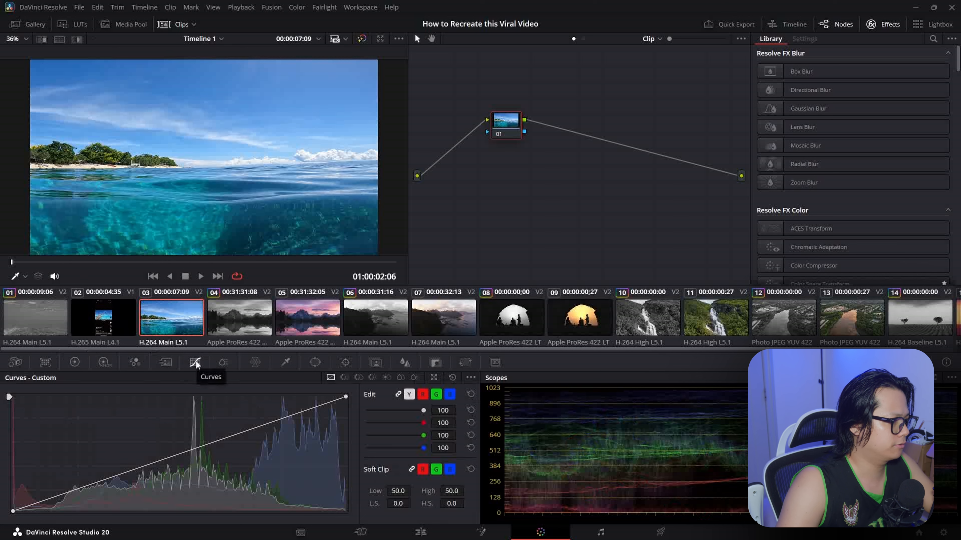
{"action": "left_click", "coordinate": [344, 378]}
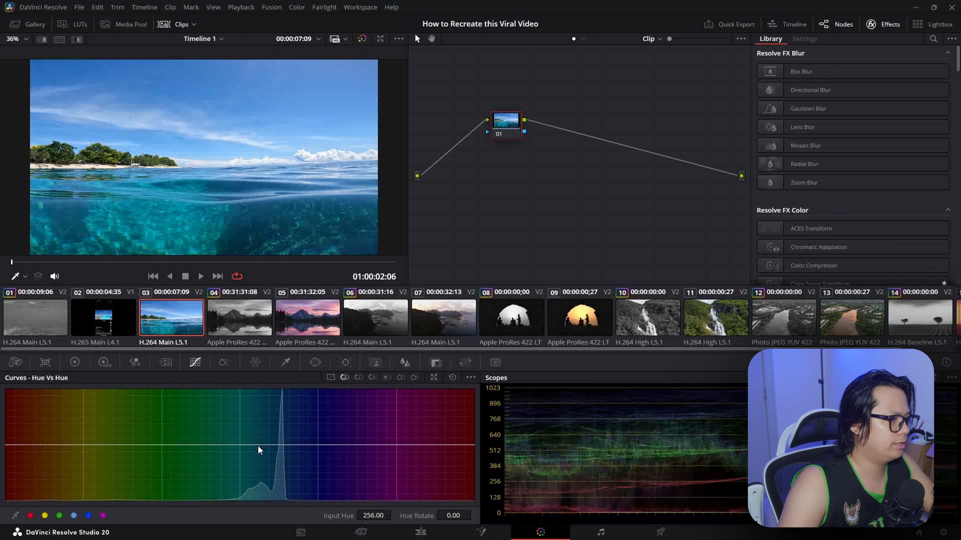
{"action": "left_click_drag", "start_coordinate": [258, 449], "coordinate": [267, 451]}
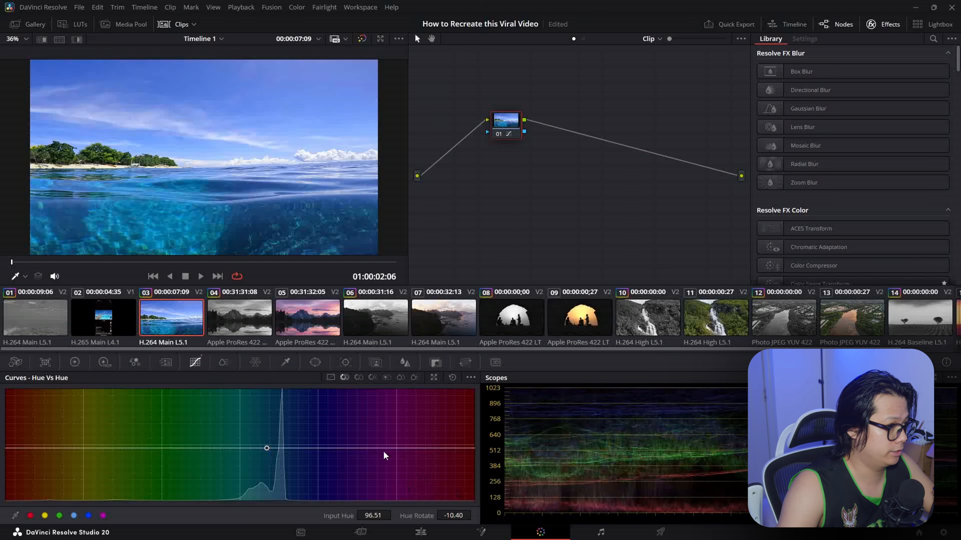
Step: Add a serial node to the island clip's grade and raise its Gain to 1.07 with the color wheels
{"action": "left_click", "coordinate": [75, 363]}
{"action": "key", "text": "alt+s"}
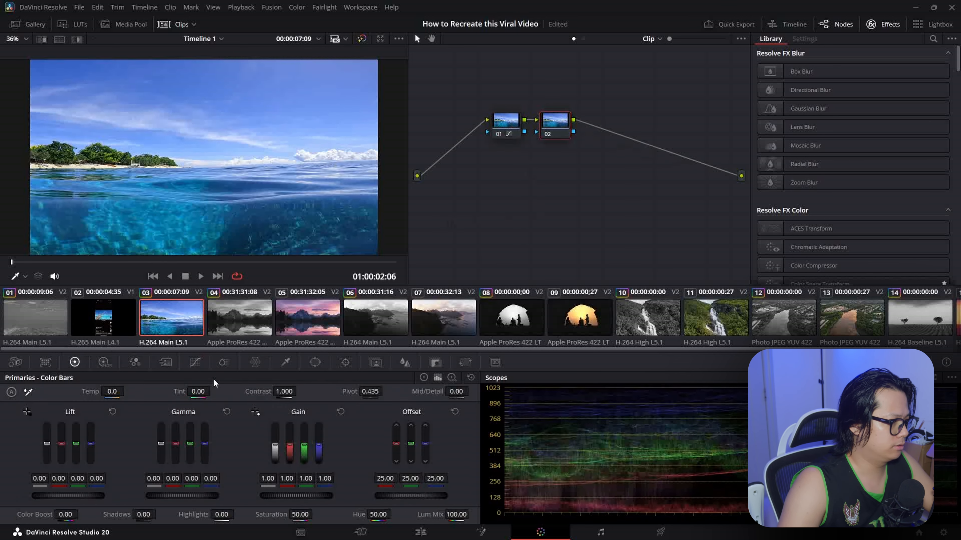
{"action": "left_click", "coordinate": [424, 378]}
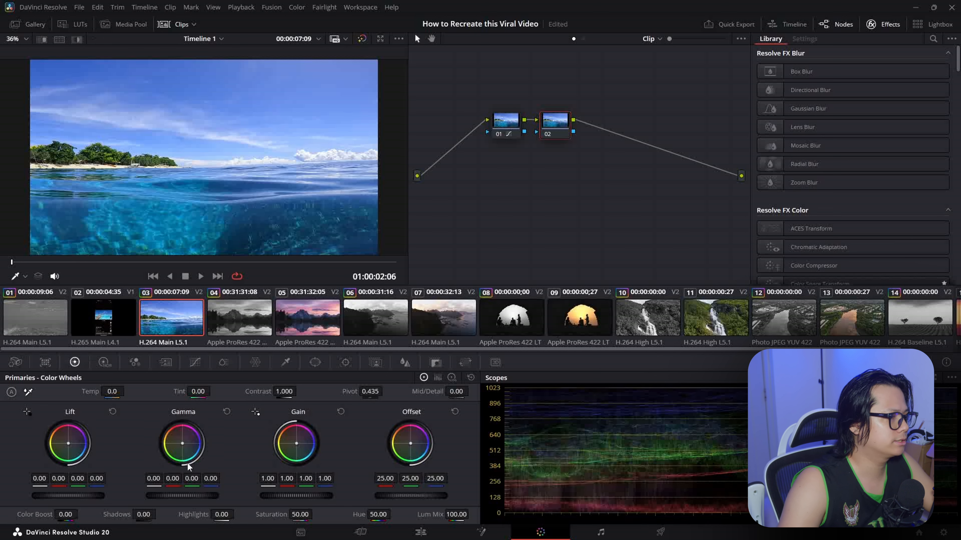
{"action": "left_click_drag", "start_coordinate": [291, 496], "coordinate": [327, 495]}
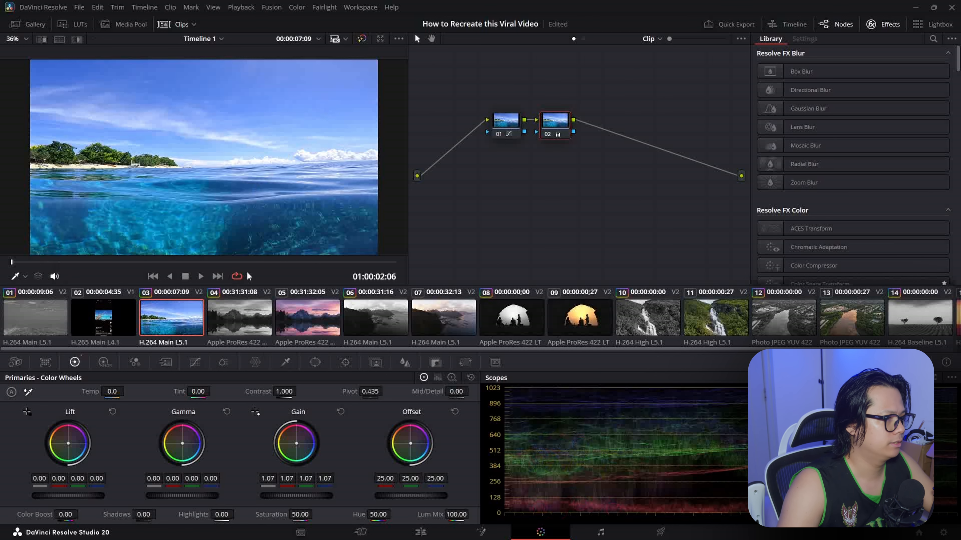
Step: Shift the hues of the coloured pink mountain lake clip with a Hue Vs Hue point, input hue 109.55, rotated 13.60
{"action": "left_click", "coordinate": [326, 328]}
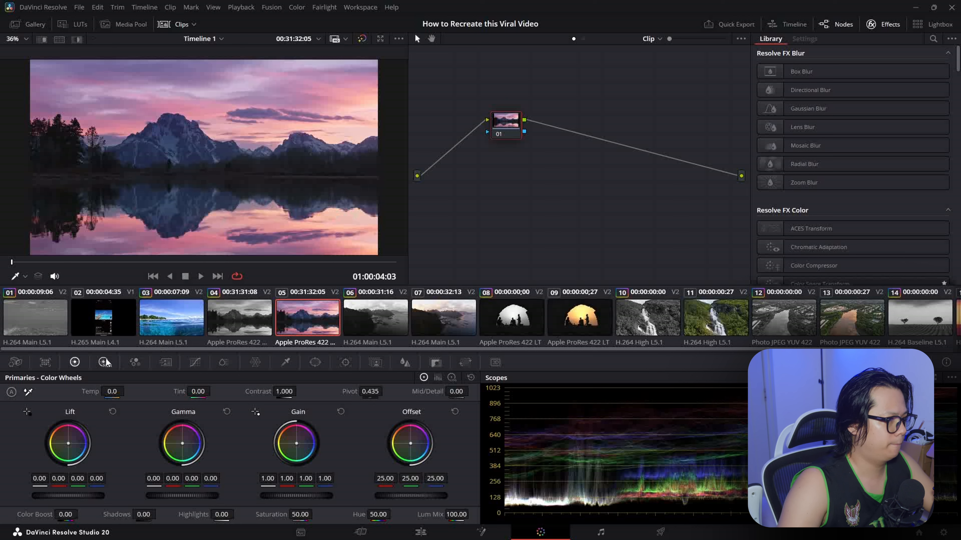
{"action": "left_click", "coordinate": [195, 362]}
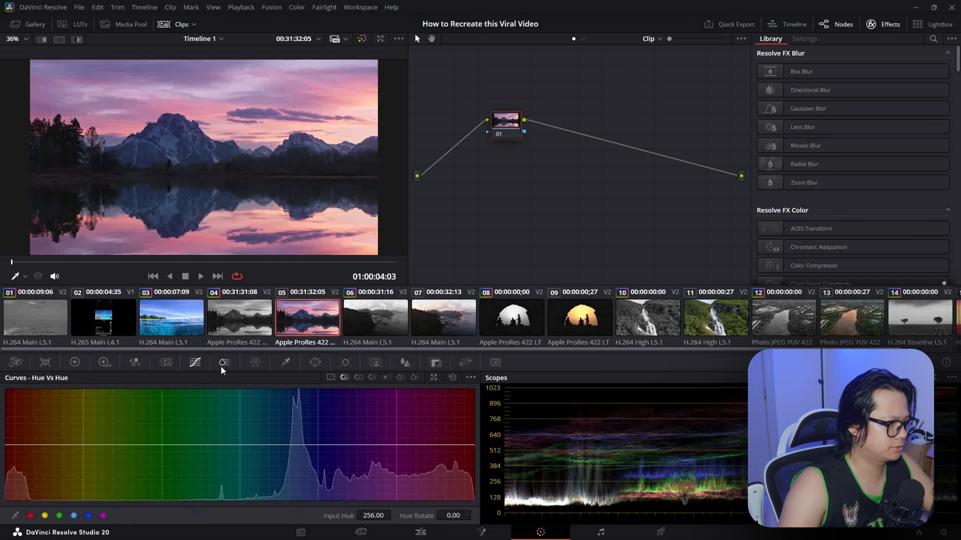
{"action": "left_click_drag", "start_coordinate": [507, 119], "coordinate": [482, 115]}
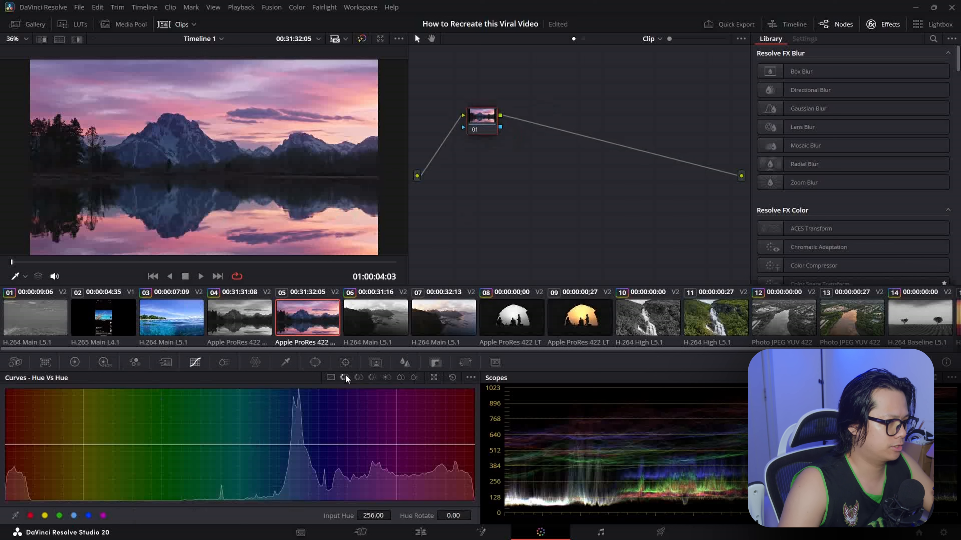
{"action": "left_click_drag", "start_coordinate": [261, 447], "coordinate": [283, 441]}
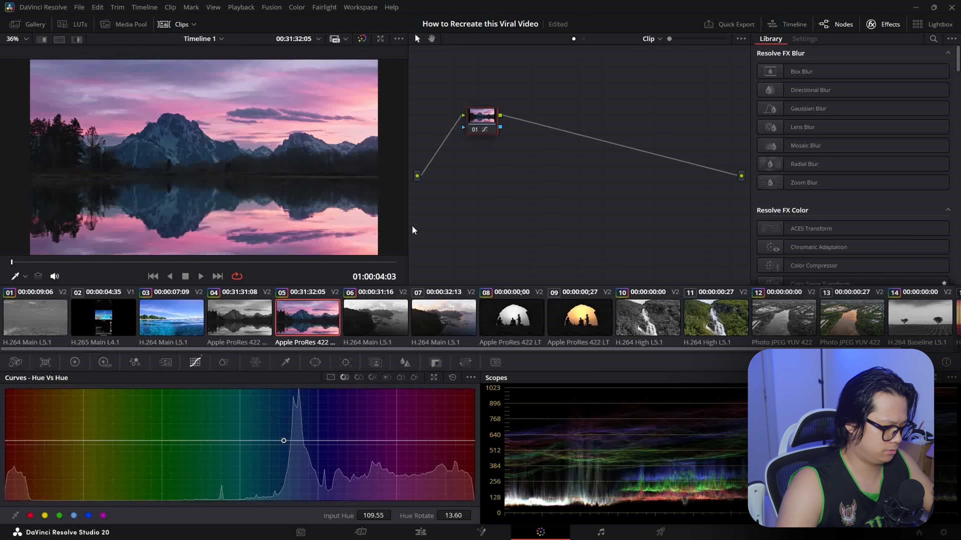
Step: Add a serial node to the pink mountain lake clip's grade and raise its saturation to 71.40
{"action": "key", "text": "alt+s"}
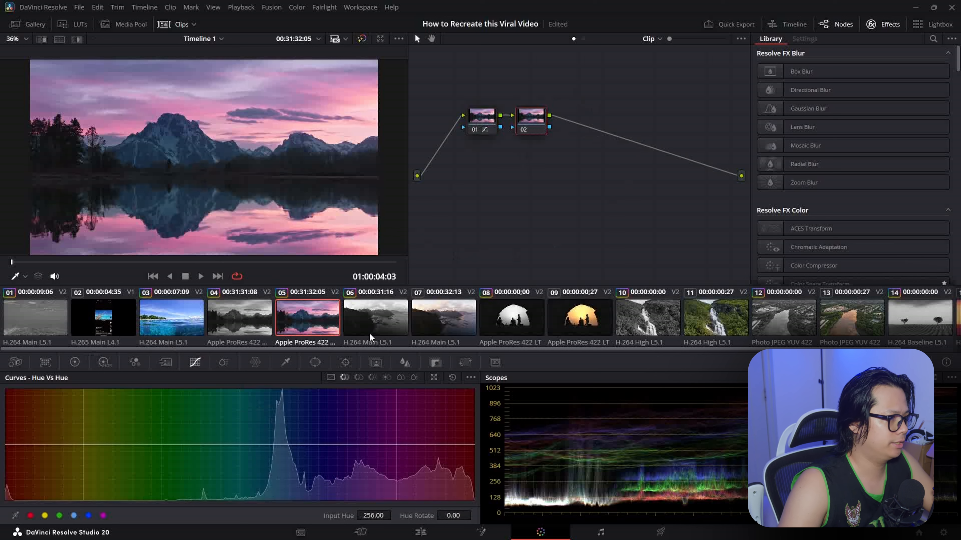
{"action": "left_click", "coordinate": [75, 362]}
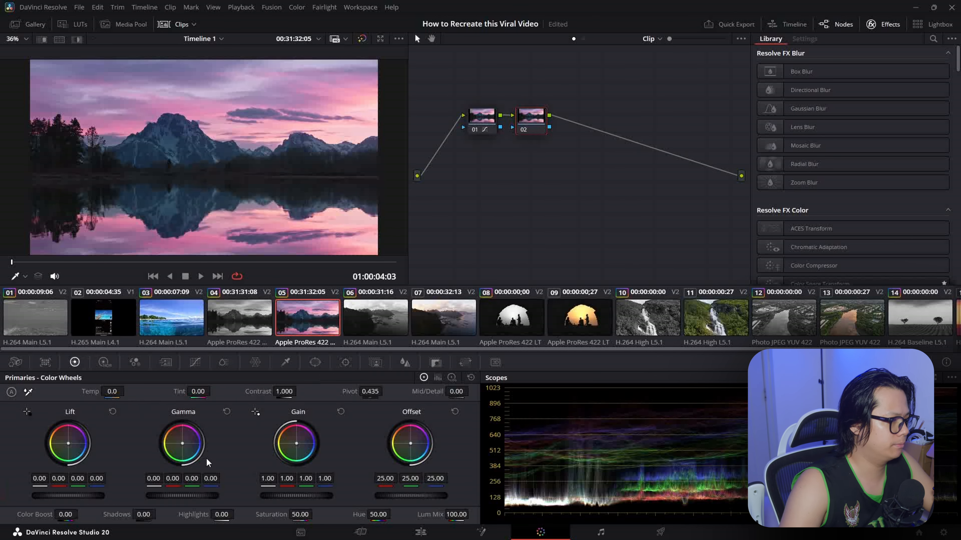
{"action": "left_click_drag", "start_coordinate": [300, 514], "coordinate": [315, 514]}
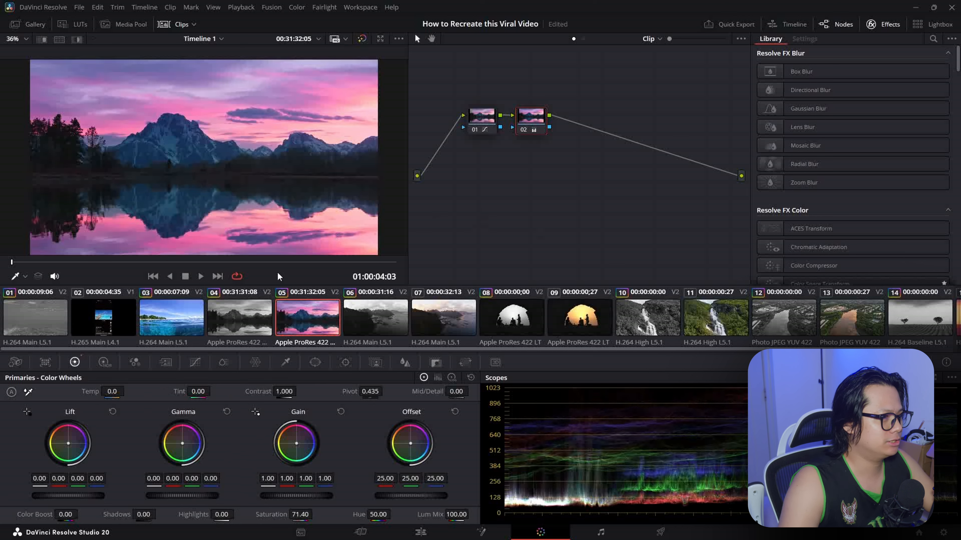
Step: Warm the coloured GOLD clip section at 01:00:05:23 by raising Temp to 1260 and add a serial node after it
{"action": "left_click", "coordinate": [446, 317]}
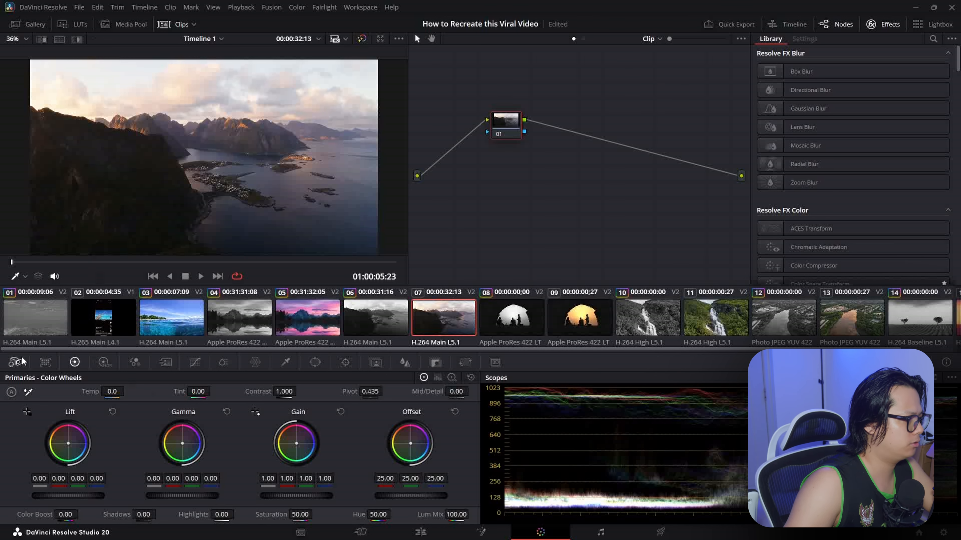
{"action": "left_click_drag", "start_coordinate": [111, 391], "coordinate": [146, 391]}
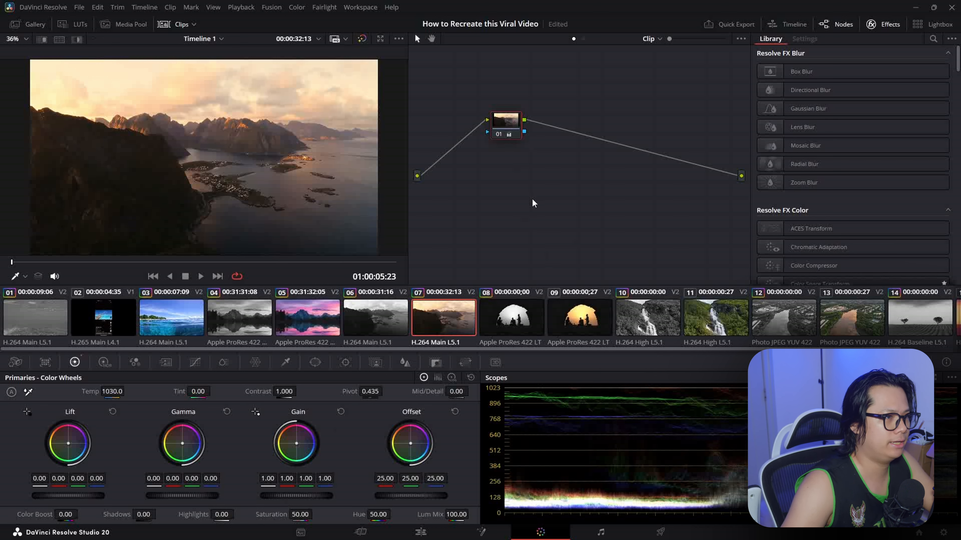
{"action": "key", "text": "alt+s"}
{"action": "left_click_drag", "start_coordinate": [296, 495], "coordinate": [269, 496]}
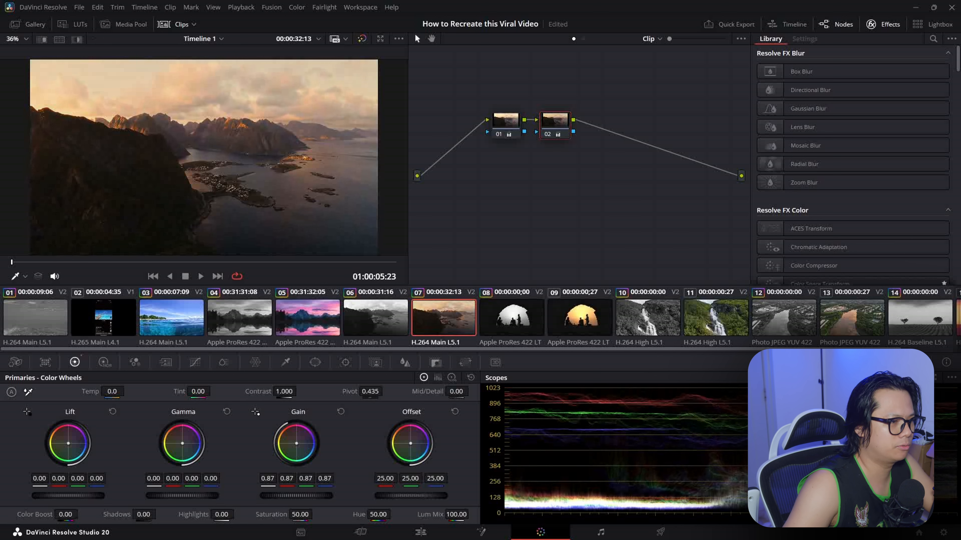
{"action": "left_click_drag", "start_coordinate": [300, 496], "coordinate": [303, 497]}
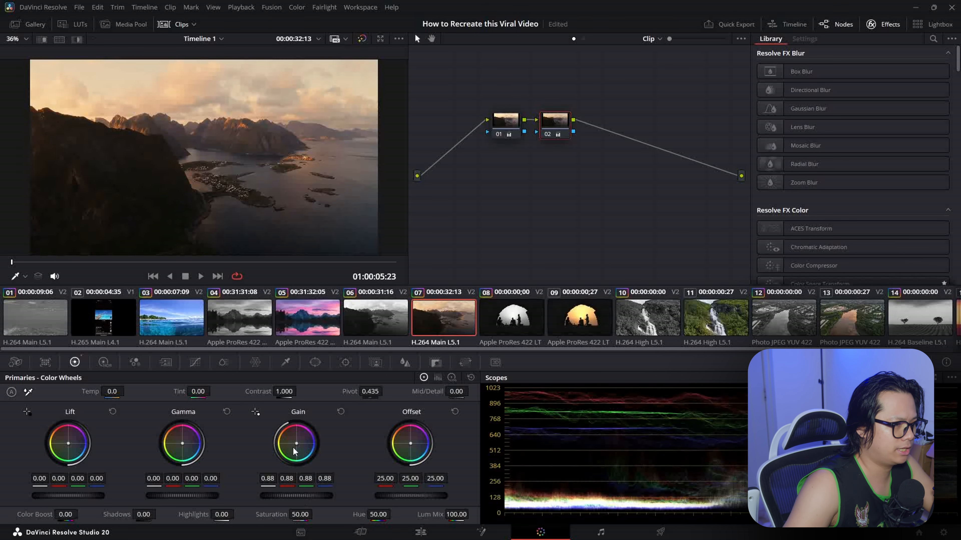
{"action": "left_click", "coordinate": [341, 412]}
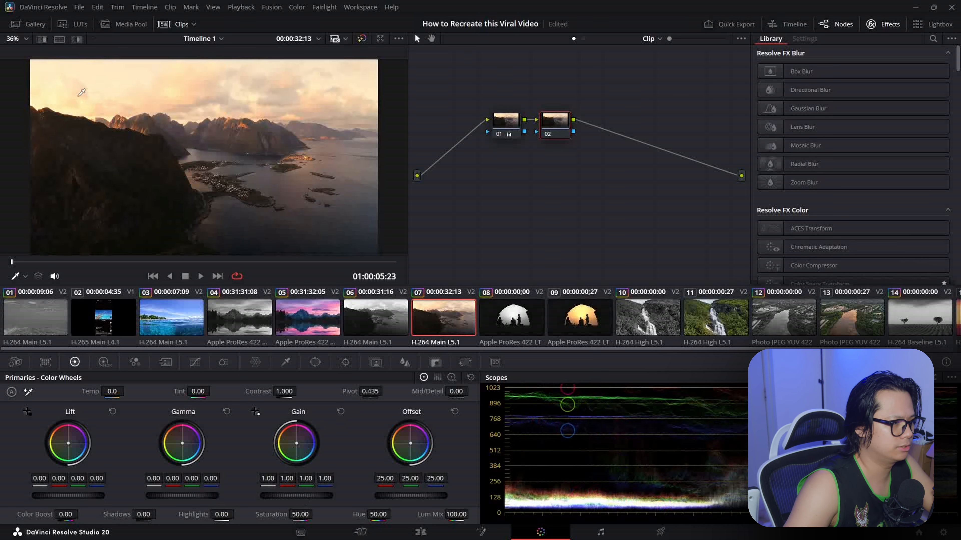
Step: Set Lift to 0.02 and Gamma to 0.01 on the gold clip's second node
{"action": "left_click_drag", "start_coordinate": [59, 495], "coordinate": [64, 496]}
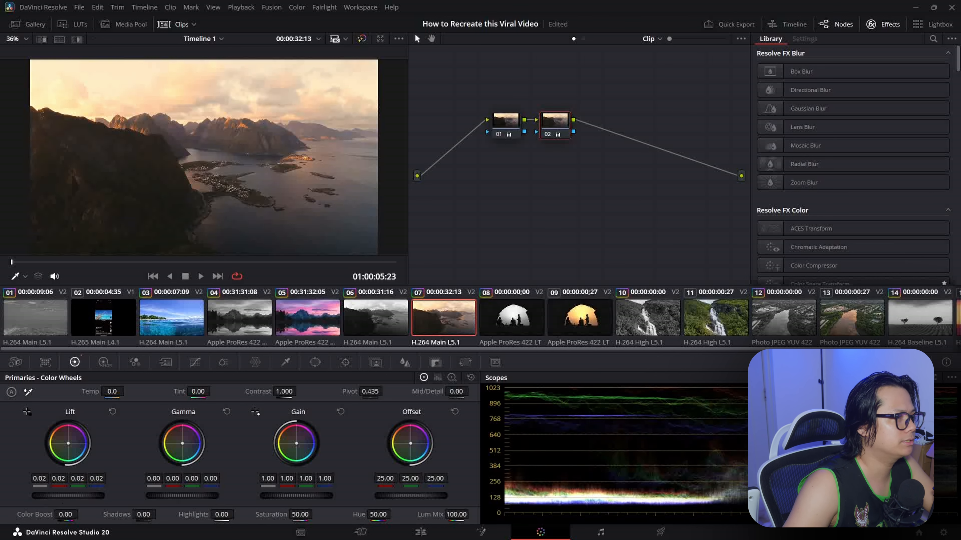
{"action": "left_click_drag", "start_coordinate": [182, 496], "coordinate": [184, 486]}
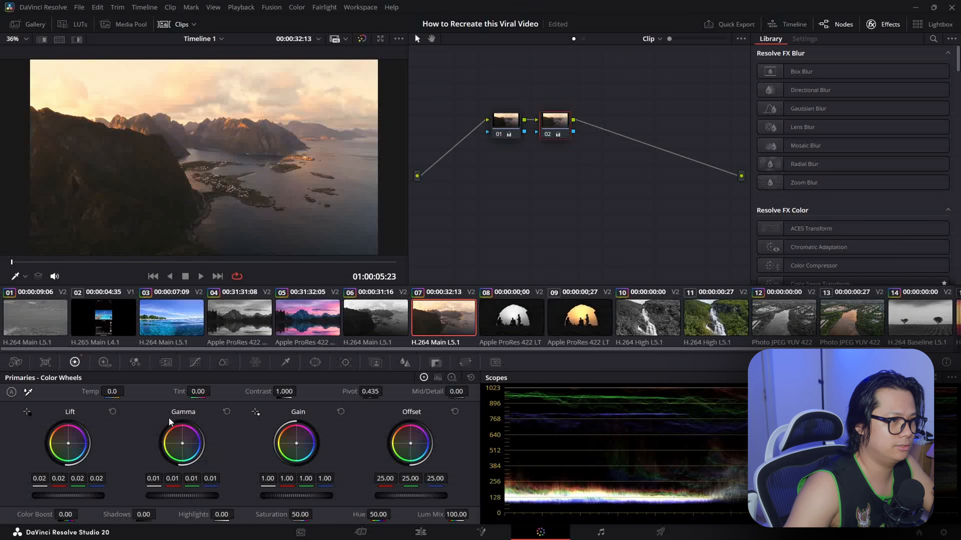
Step: Insert a serial node before the gold clip's warming node, place it lower in the graph and start raising its saturation
{"action": "key", "text": "shift+s"}
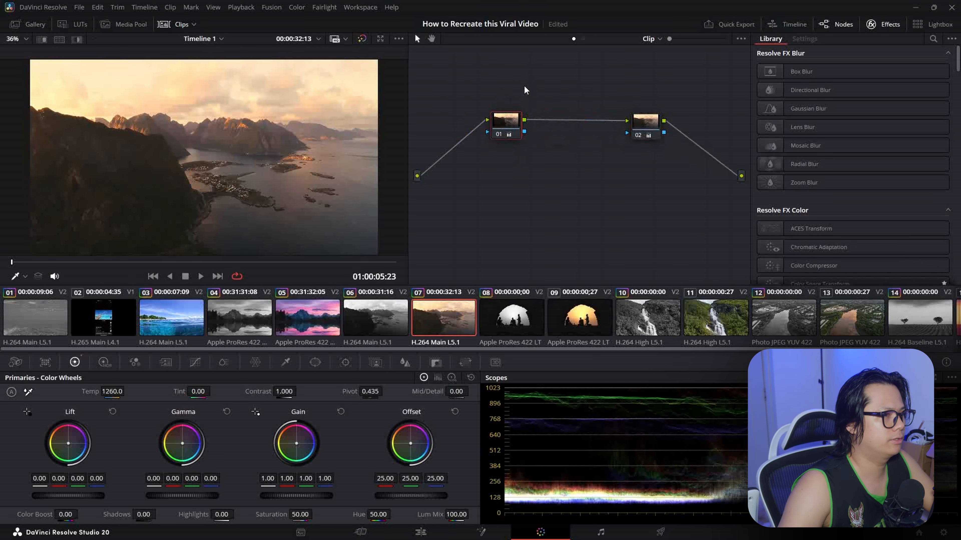
{"action": "left_click_drag", "start_coordinate": [500, 152], "coordinate": [461, 163]}
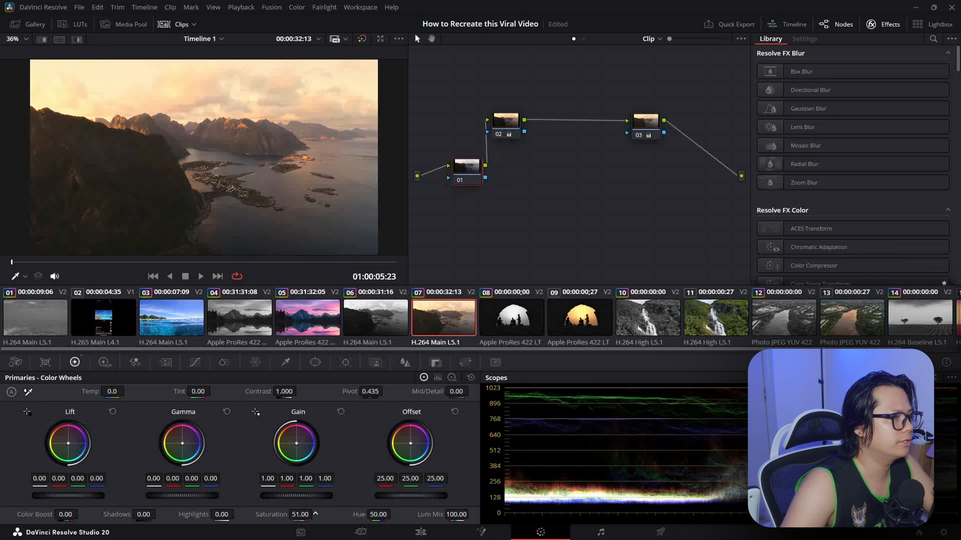
Step: Temporarily disable the gold clip's warming node, set the first node's saturation to 70, and re-enable the warming node
{"action": "left_click", "coordinate": [506, 121]}
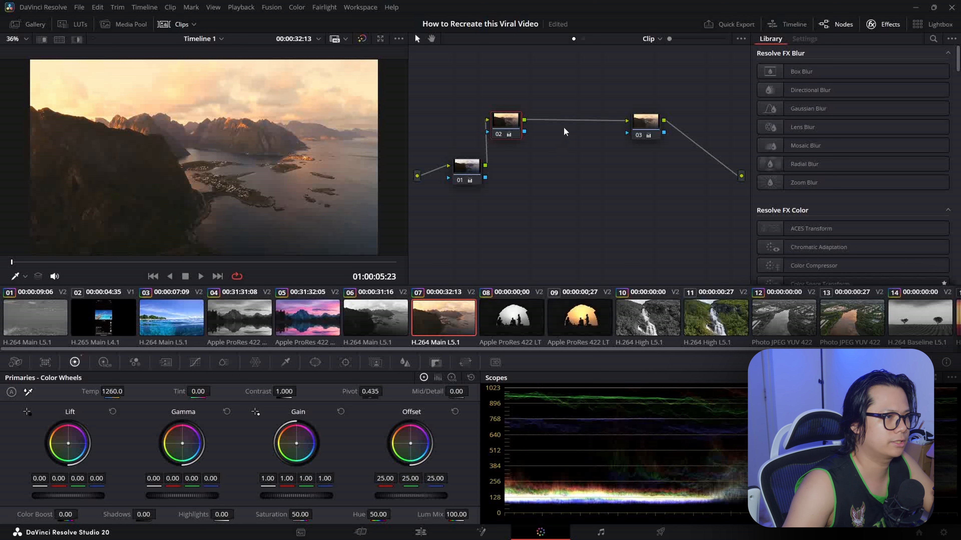
{"action": "key", "text": "ctrl+d"}
{"action": "left_click_drag", "start_coordinate": [461, 171], "coordinate": [464, 171]}
{"action": "left_click_drag", "start_coordinate": [504, 123], "coordinate": [553, 107]}
{"action": "left_click", "coordinate": [471, 167]}
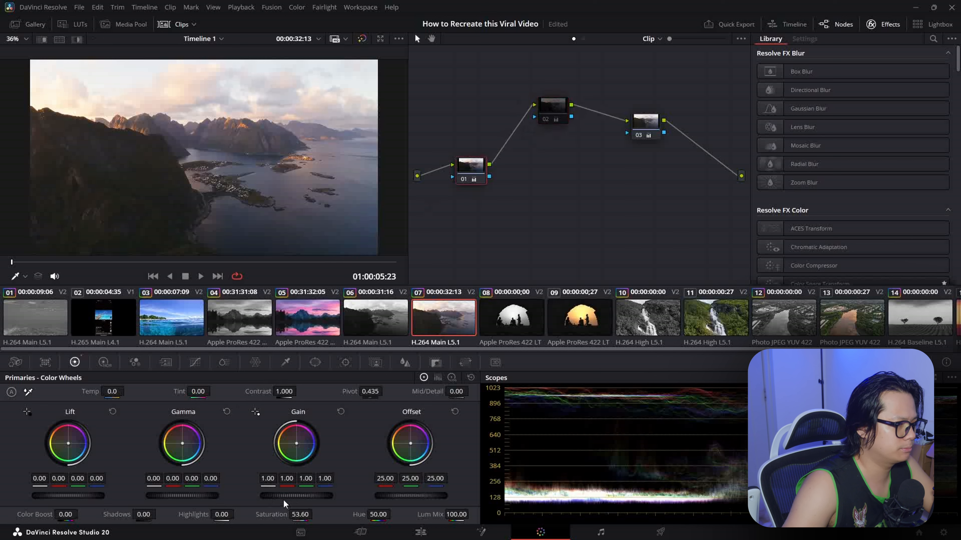
{"action": "left_click_drag", "start_coordinate": [299, 515], "coordinate": [316, 513]}
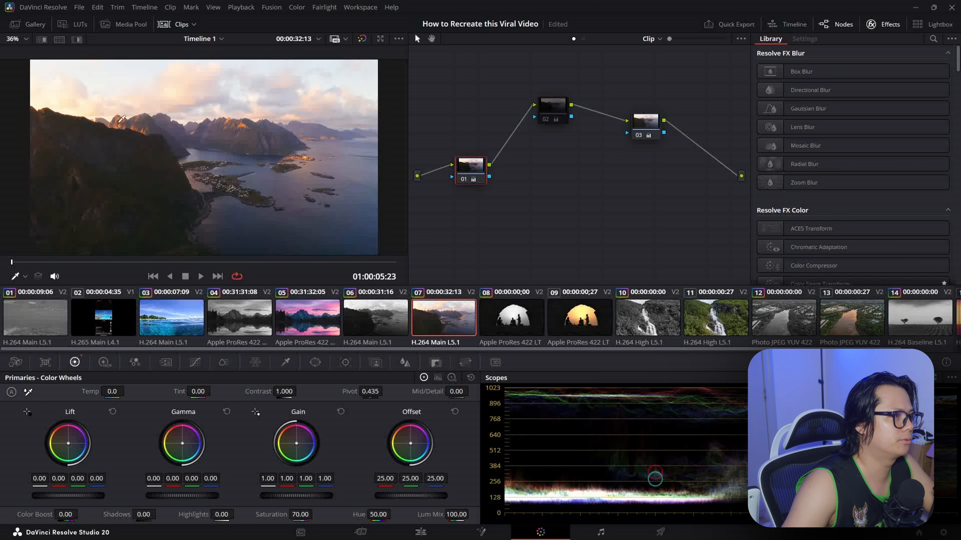
{"action": "left_click_drag", "start_coordinate": [554, 99], "coordinate": [542, 102]}
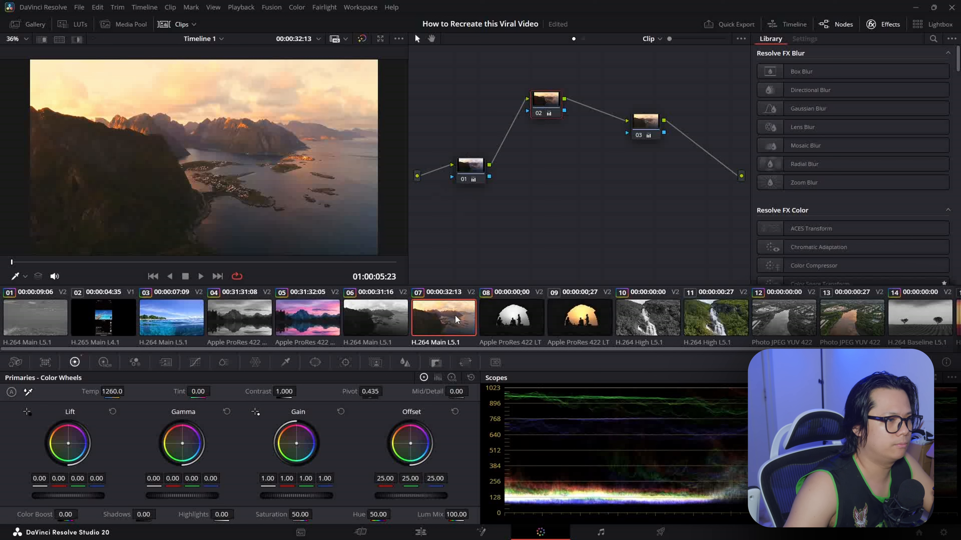
Step: Compare the black-and-white and coloured sections of the GOLD and ORANGE clips
{"action": "left_click", "coordinate": [377, 315]}
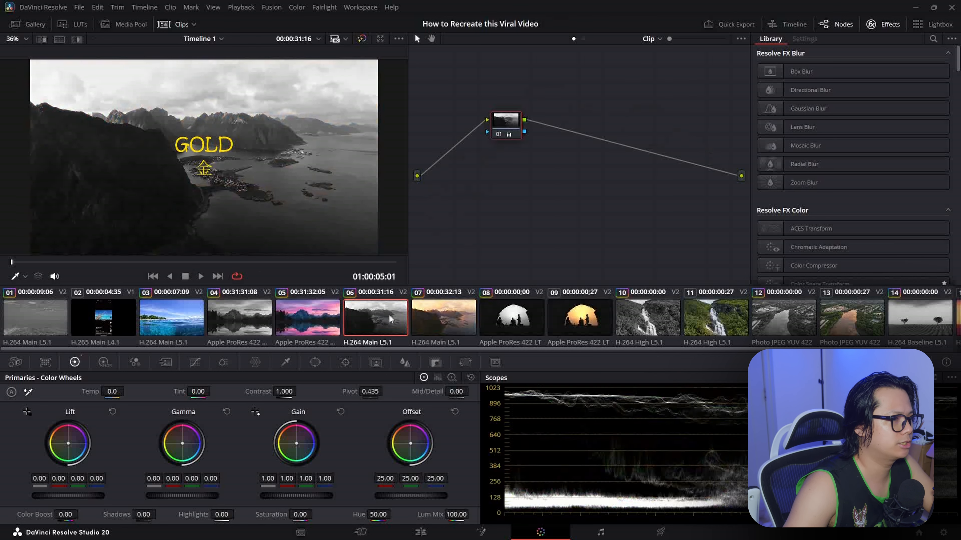
{"action": "left_click", "coordinate": [450, 318]}
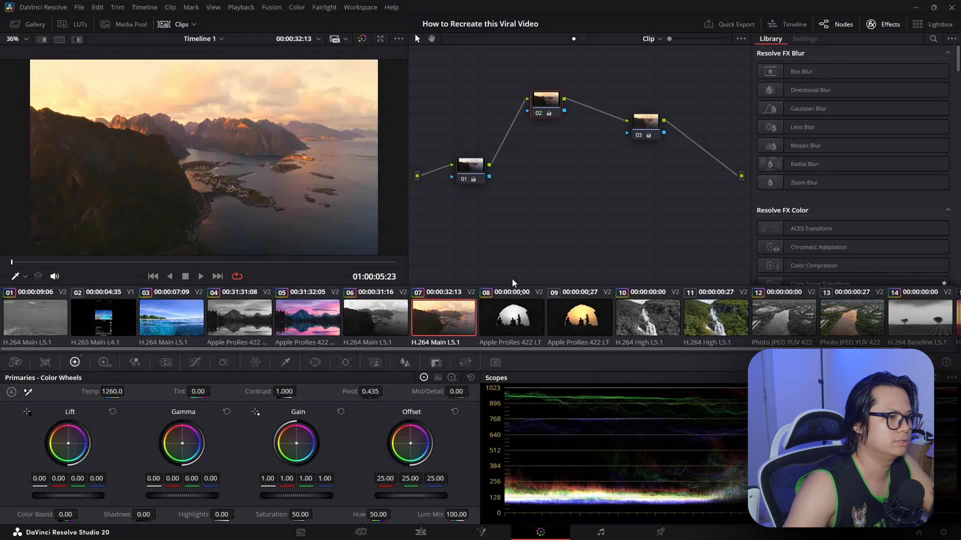
{"action": "left_click", "coordinate": [528, 321]}
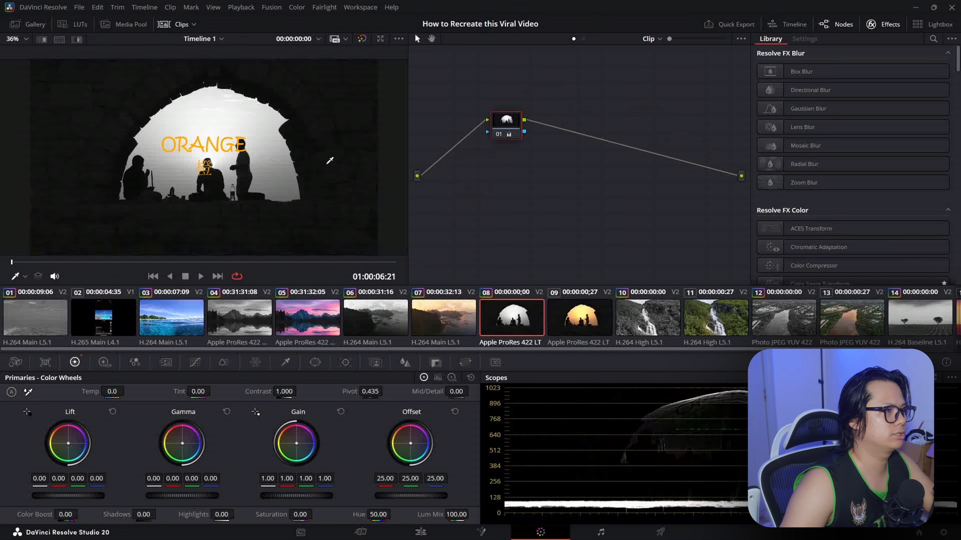
{"action": "left_click", "coordinate": [588, 313]}
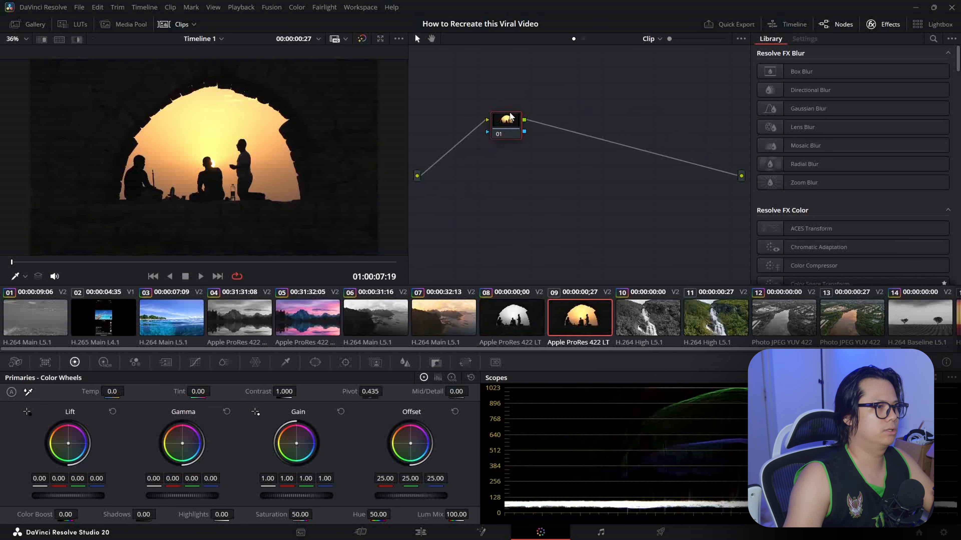
{"action": "left_click_drag", "start_coordinate": [510, 120], "coordinate": [517, 120]}
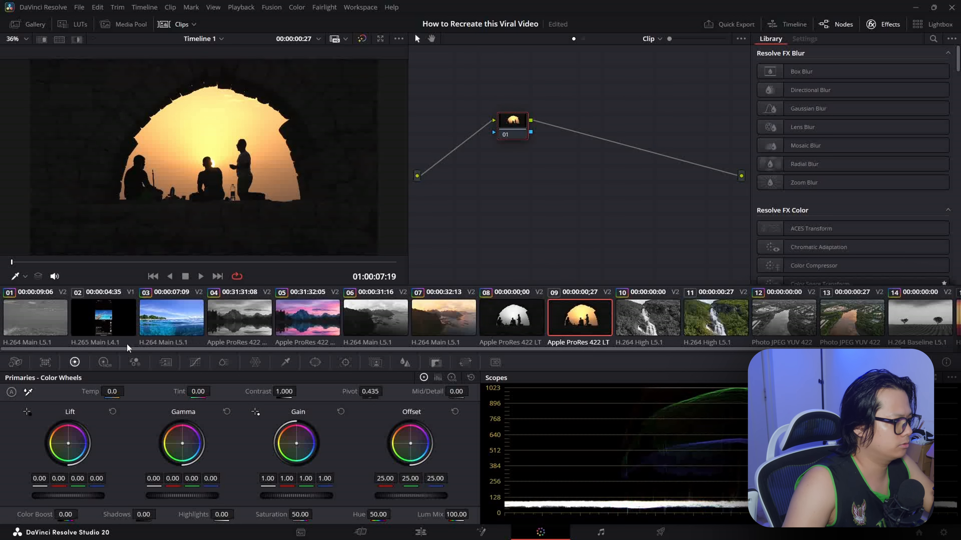
{"action": "left_click", "coordinate": [198, 363]}
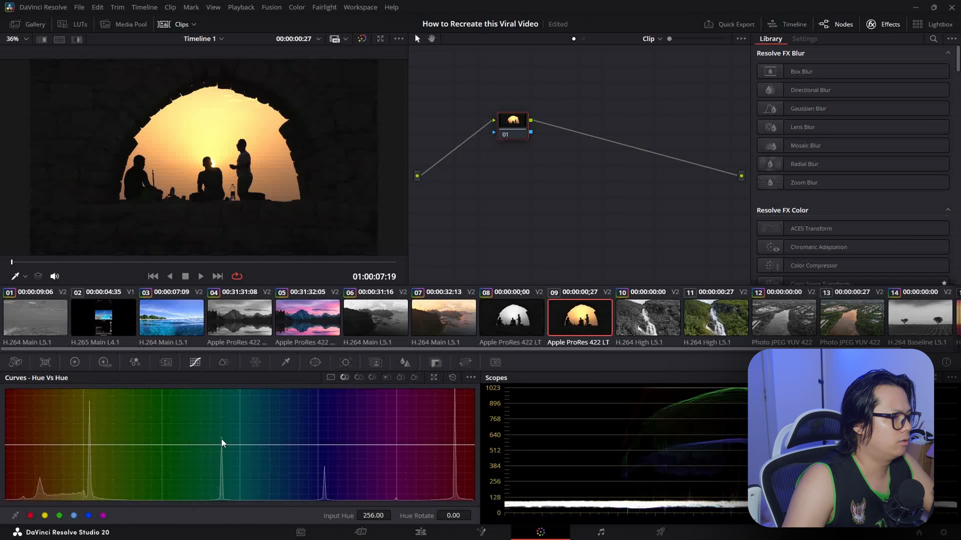
{"action": "left_click_drag", "start_coordinate": [239, 444], "coordinate": [249, 469]}
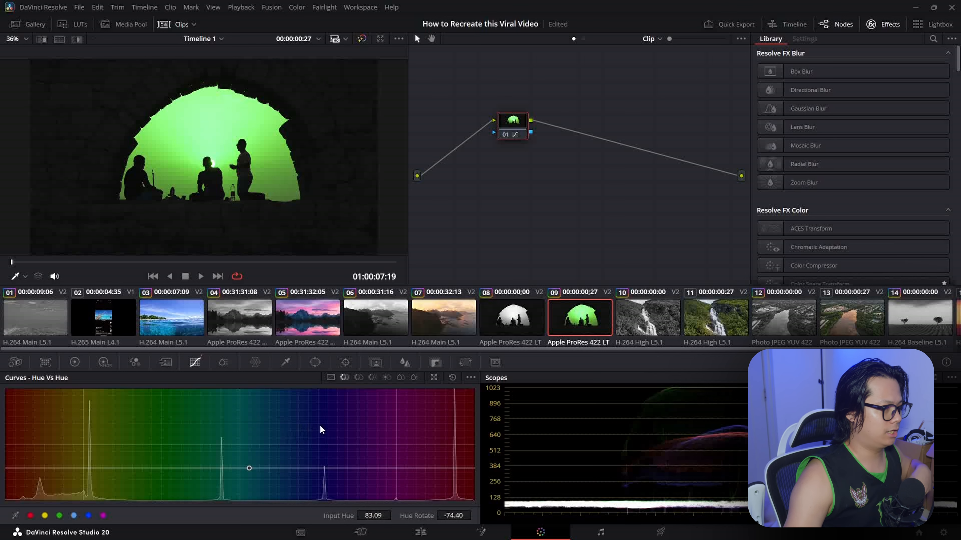
{"action": "left_click_drag", "start_coordinate": [249, 468], "coordinate": [284, 442]}
{"action": "right_click", "coordinate": [555, 179]}
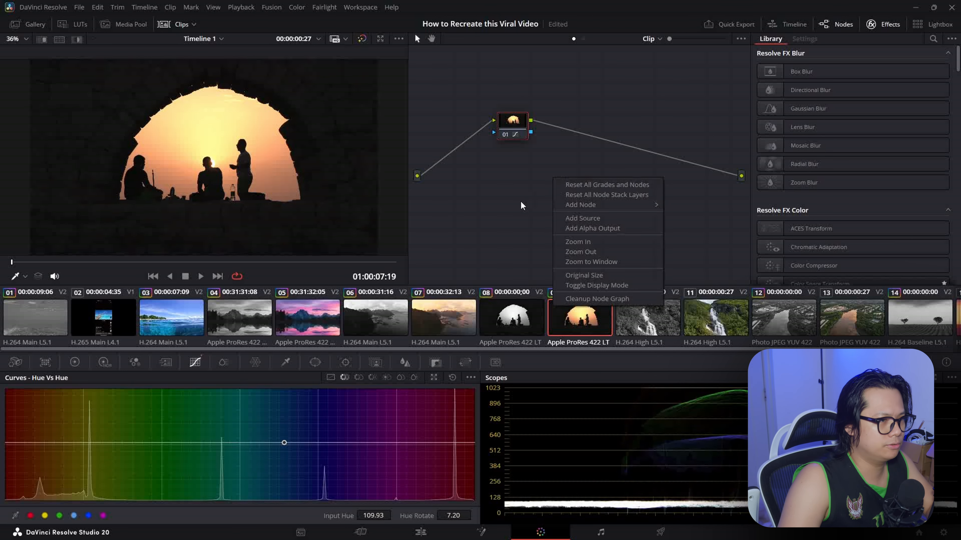
{"action": "left_click", "coordinate": [609, 184]}
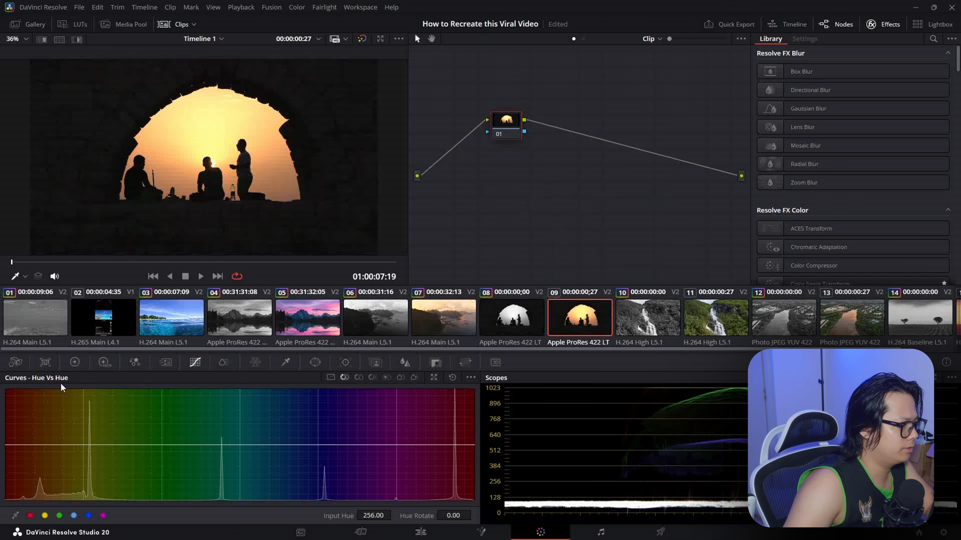
Step: Warm the coloured ORANGE clip section at 01:00:07:19 by raising Temp to 2180, and check it against the gold clip
{"action": "left_click", "coordinate": [75, 362]}
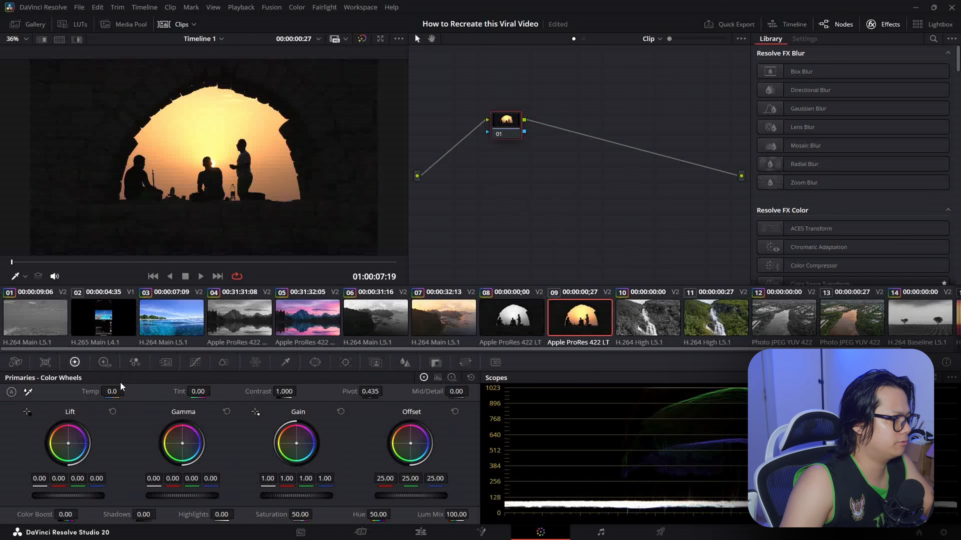
{"action": "left_click_drag", "start_coordinate": [113, 389], "coordinate": [127, 391]}
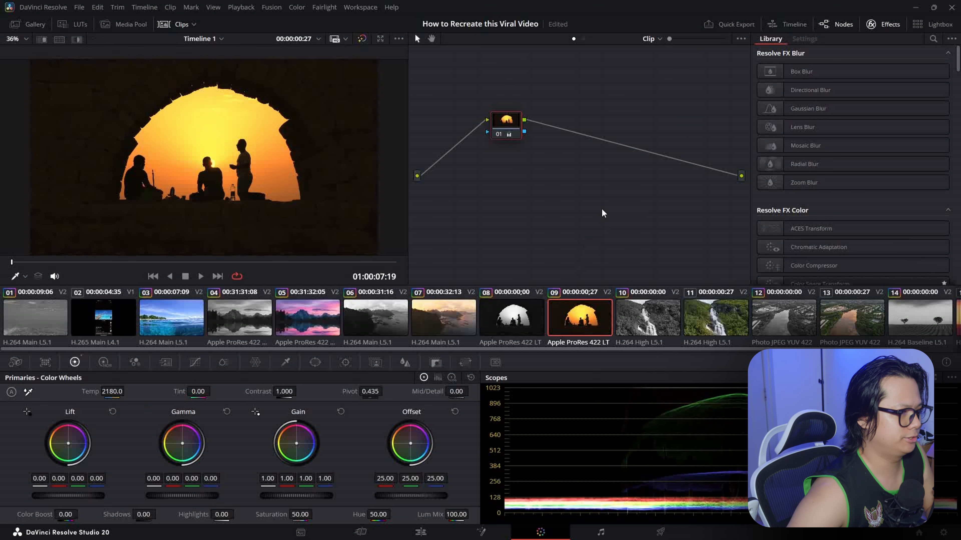
{"action": "left_click", "coordinate": [461, 314]}
{"action": "left_click", "coordinate": [573, 320]}
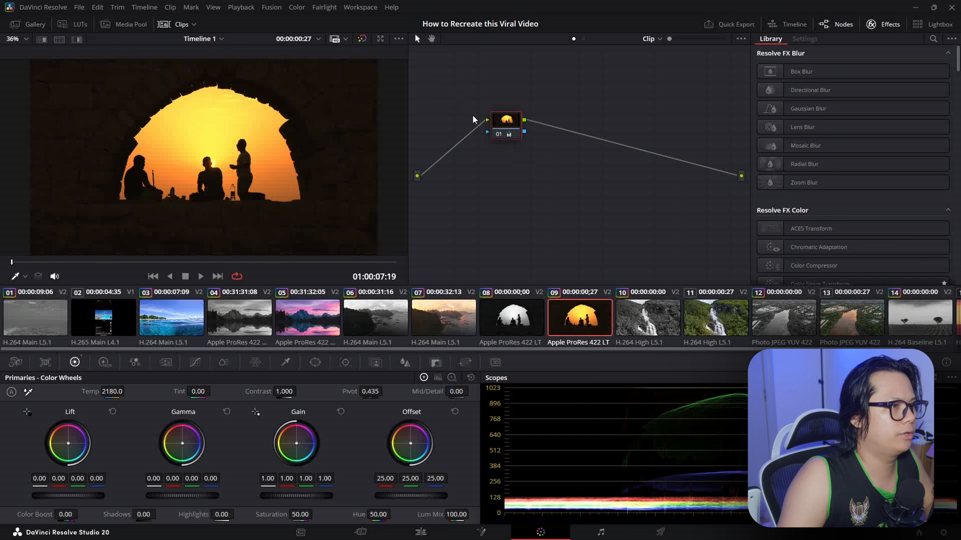
Step: Insert a serial node before the orange clip's warming node and lower its Lift to -0.02
{"action": "key", "text": "alt+s"}
{"action": "left_click_drag", "start_coordinate": [522, 153], "coordinate": [470, 177]}
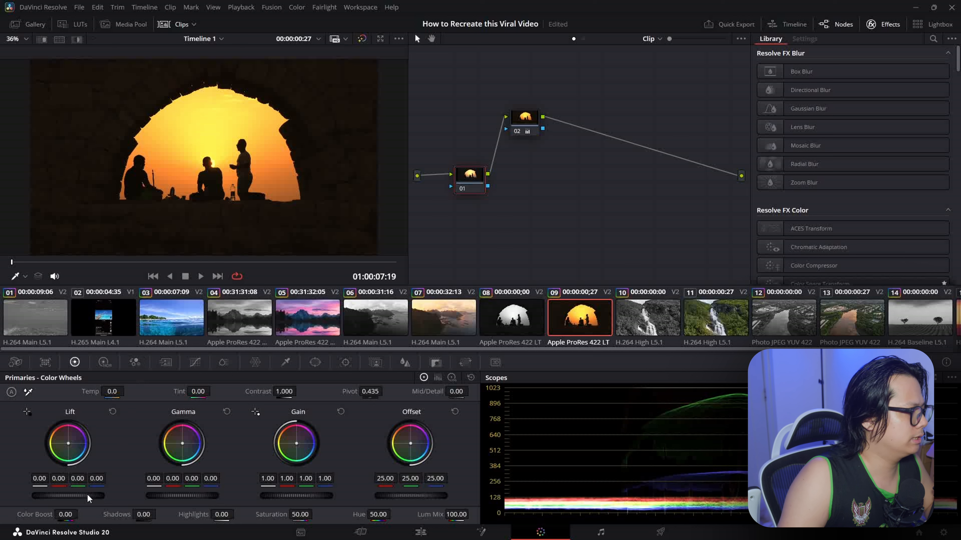
{"action": "scroll", "coordinate": [87, 495], "scroll_direction": "down", "scroll_amount": 1}
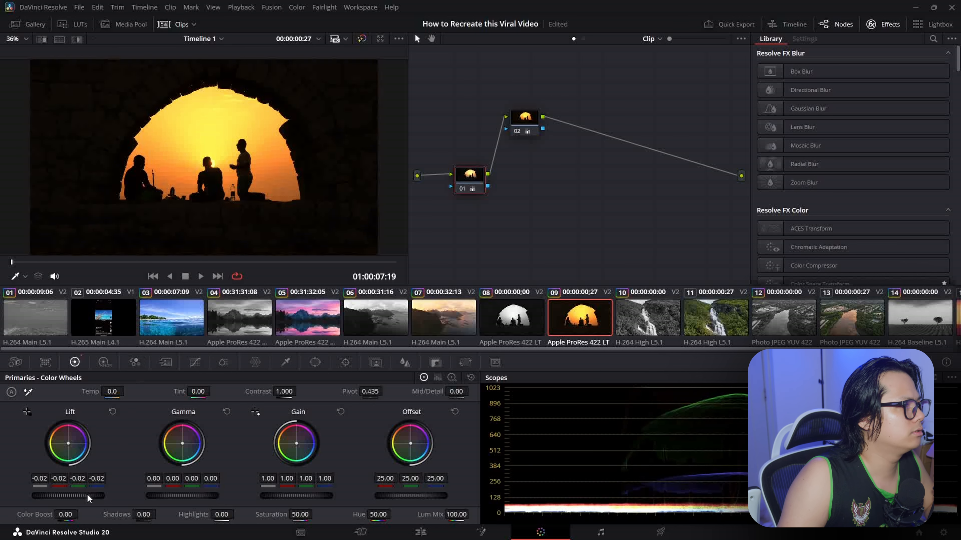
{"action": "scroll", "coordinate": [87, 494], "scroll_direction": "up", "scroll_amount": 1}
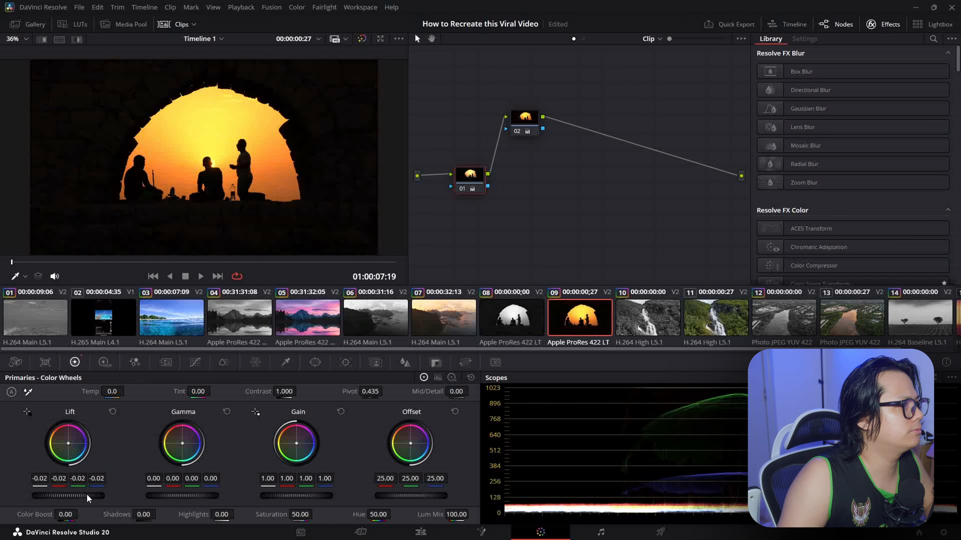
Step: Lower the Lift of the orange clip's first node to -0.04 and play the clip to check it
{"action": "scroll", "coordinate": [86, 494], "scroll_direction": "down", "scroll_amount": 1}
{"action": "scroll", "coordinate": [86, 495], "scroll_direction": "down", "scroll_amount": 1}
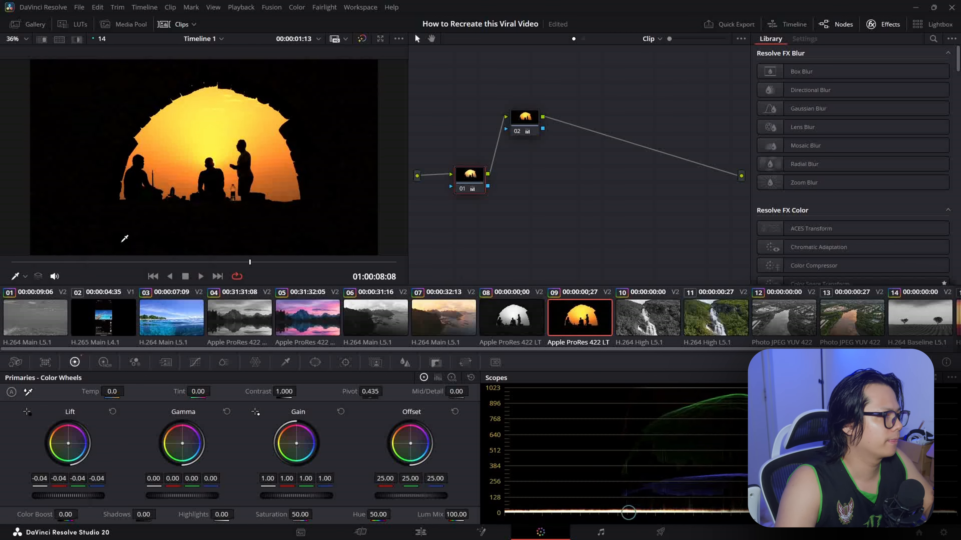
{"action": "key", "text": "space"}
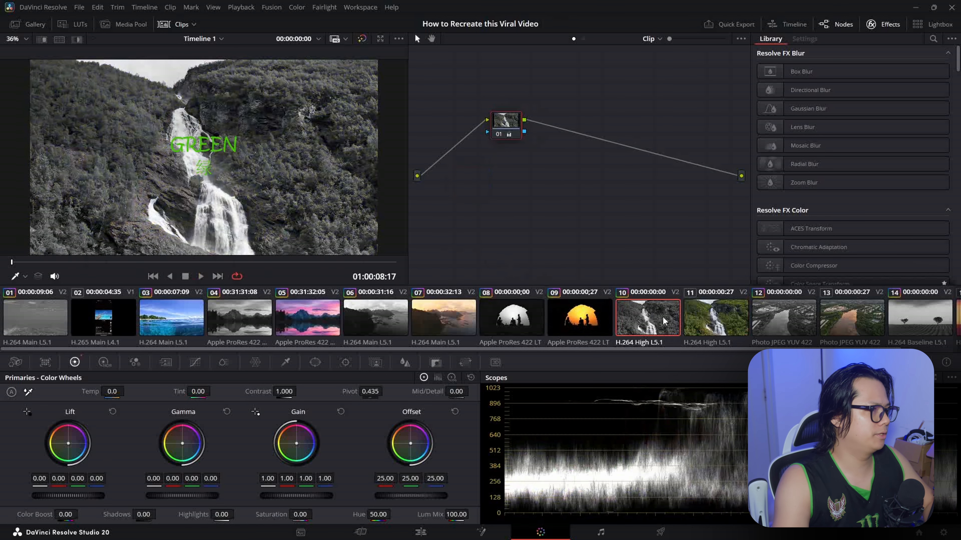
Step: Shift the green foliage in the coloured waterfall clip with a Chroma Warp stroke and set its Exposure to 0.220
{"action": "left_click", "coordinate": [714, 318]}
{"action": "left_click_drag", "start_coordinate": [522, 126], "coordinate": [520, 139]}
{"action": "left_click", "coordinate": [254, 361]}
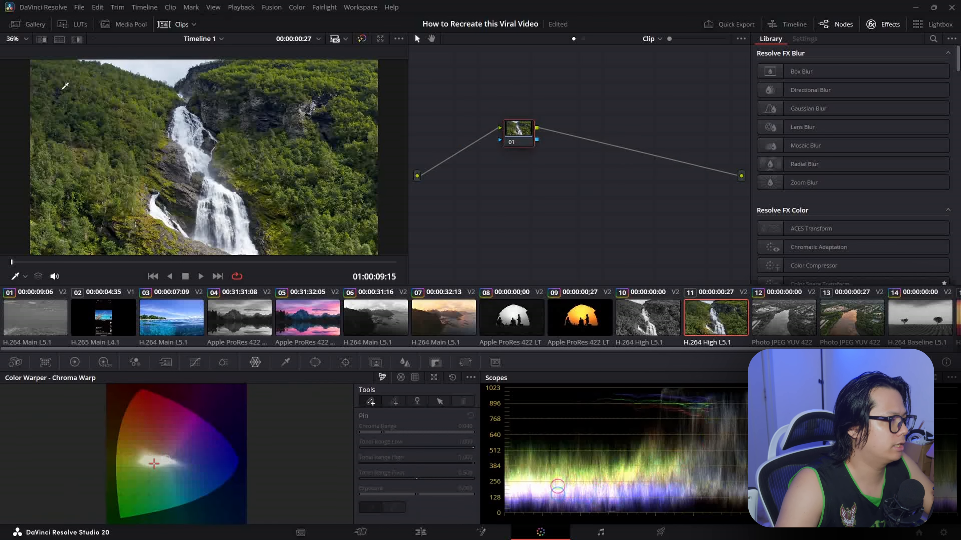
{"action": "mouse_move", "coordinate": [333, 162]}
{"action": "left_mouse_down"}
{"action": "mouse_move", "coordinate": [306, 152]}
{"action": "mouse_move", "coordinate": [292, 184]}
{"action": "mouse_move", "coordinate": [306, 181]}
{"action": "left_mouse_up"}
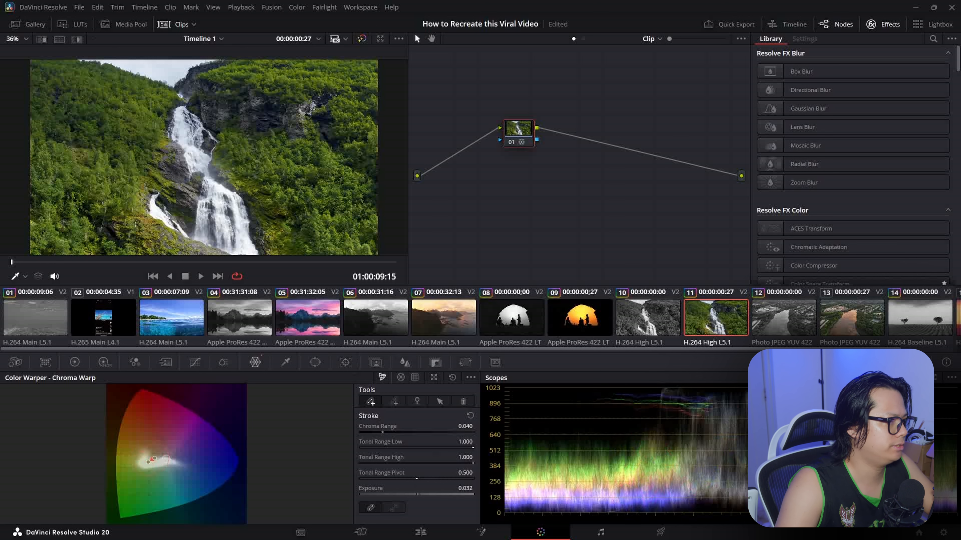
{"action": "left_click_drag", "start_coordinate": [418, 493], "coordinate": [423, 494]}
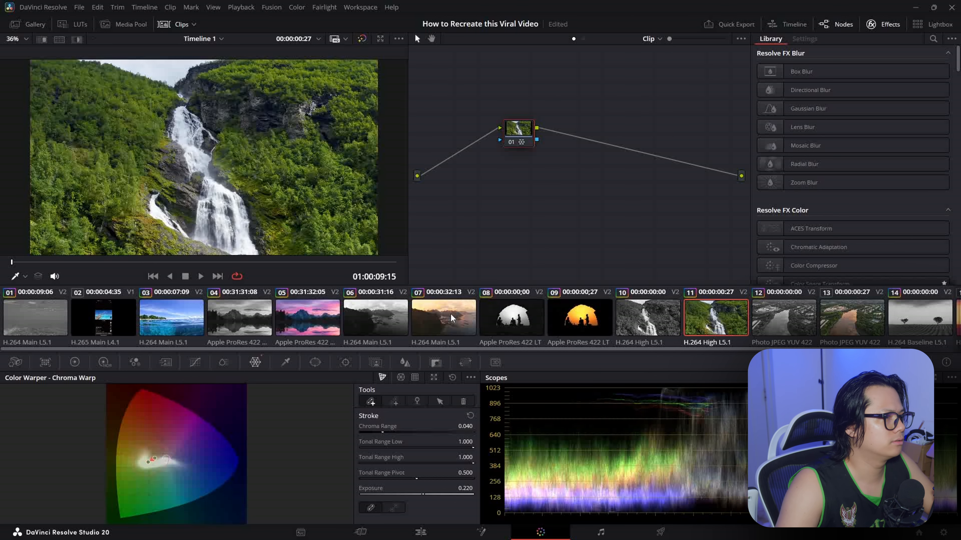
Step: Raise the Gamma of the coloured river clip at 01:00:11:11 to 0.03 on its first node
{"action": "left_click", "coordinate": [772, 321]}
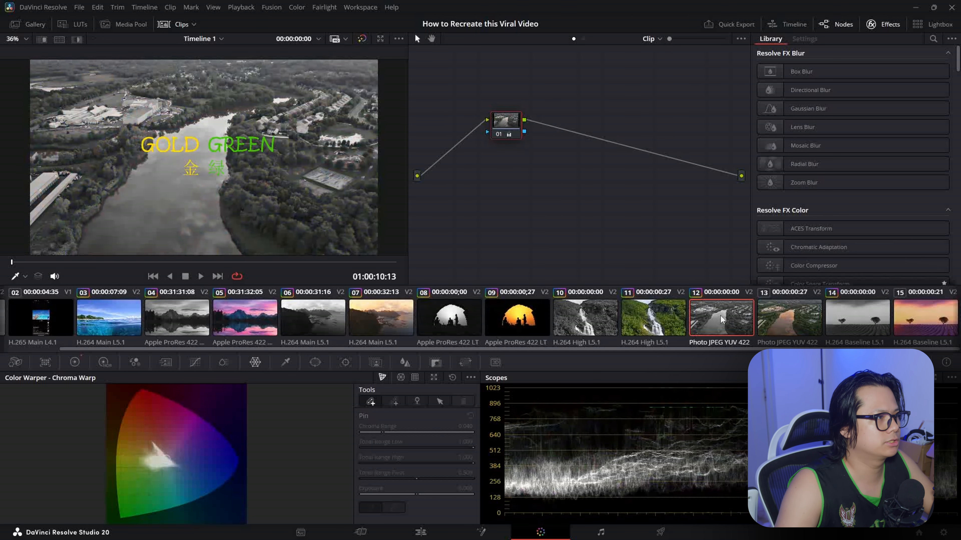
{"action": "left_click", "coordinate": [768, 314]}
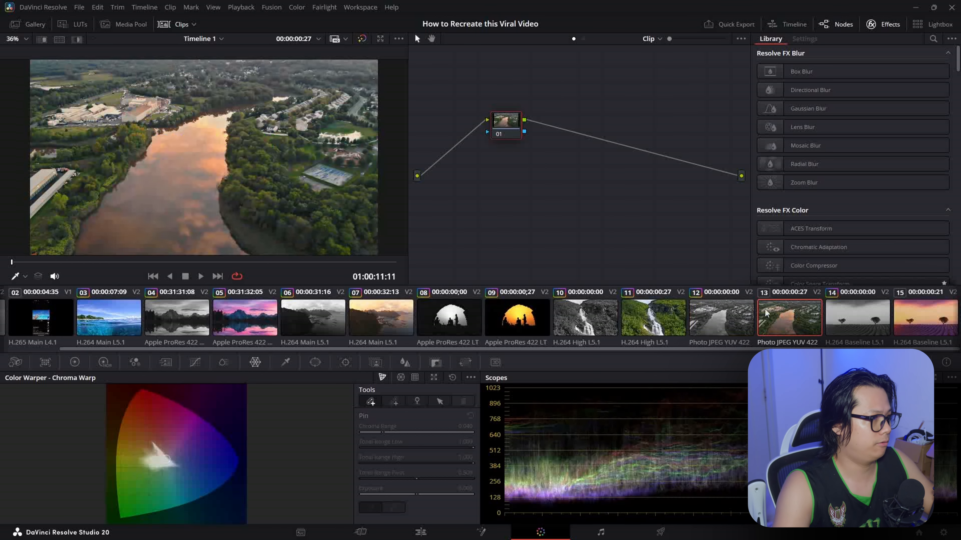
{"action": "left_click_drag", "start_coordinate": [506, 123], "coordinate": [496, 138]}
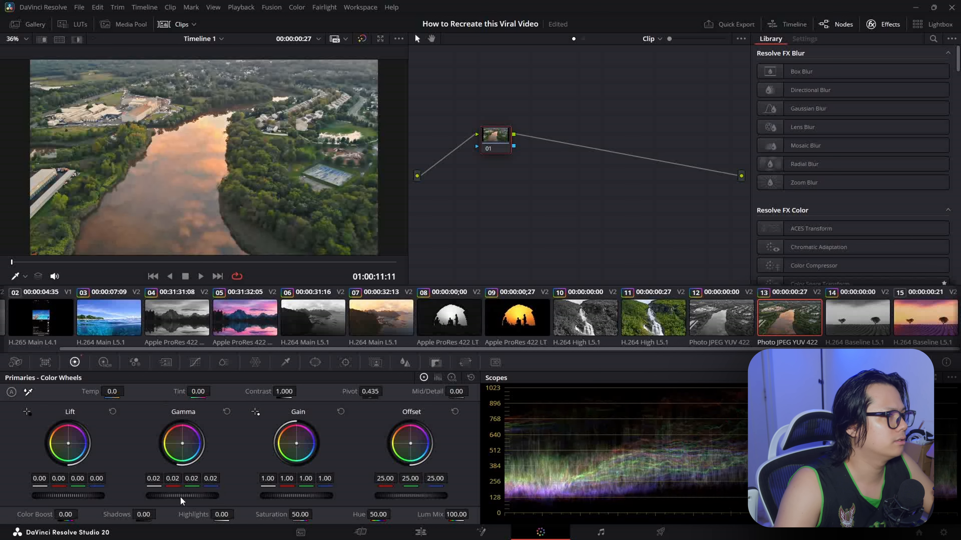
{"action": "left_click_drag", "start_coordinate": [182, 500], "coordinate": [183, 501]}
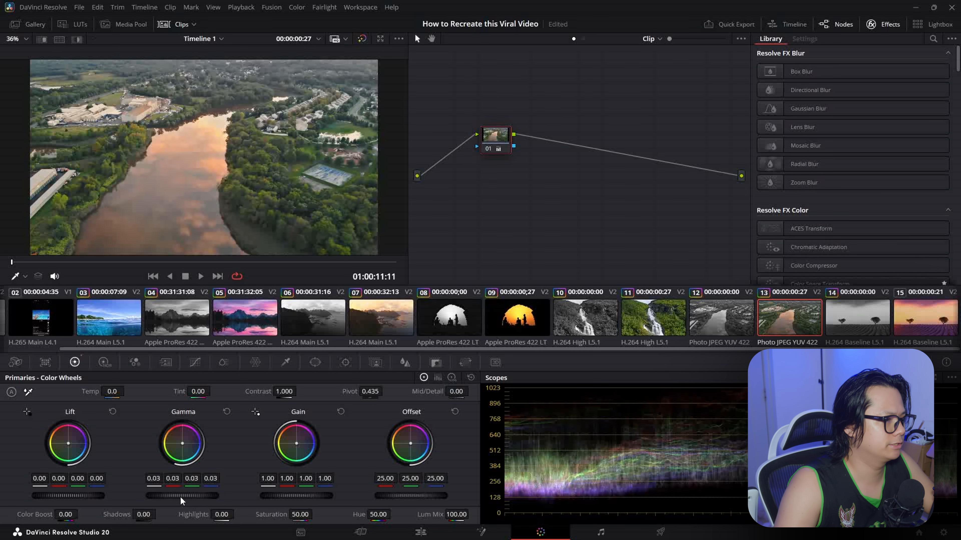
Step: Add a serial node after the river clip's first node and label it green
{"action": "key", "text": "alt+s"}
{"action": "right_click", "coordinate": [500, 140]}
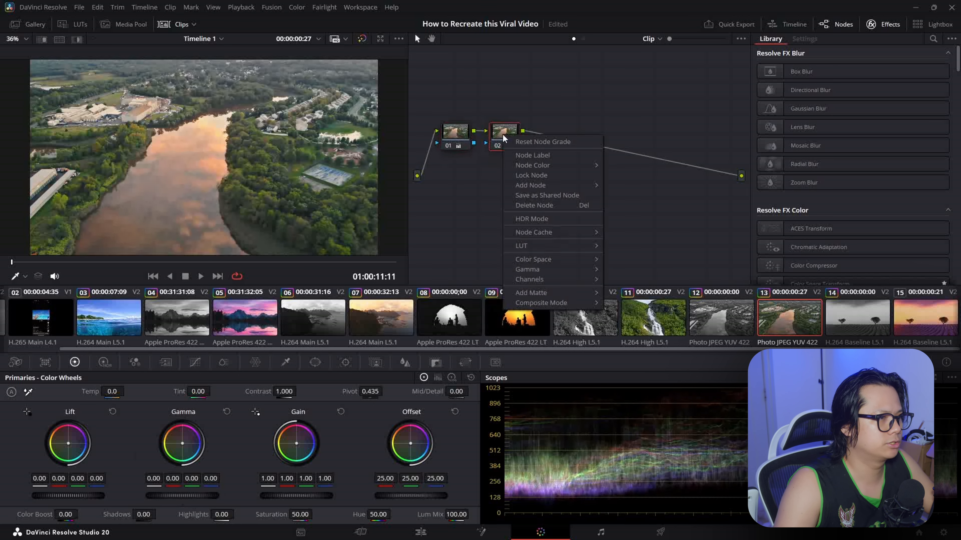
{"action": "left_click", "coordinate": [539, 160]}
{"action": "type", "text": "green"}
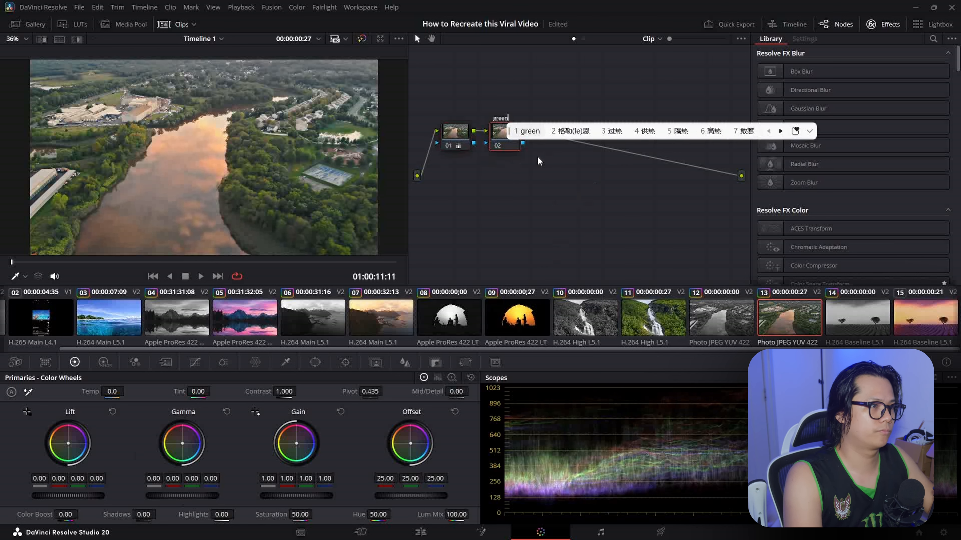
{"action": "key", "text": "Return"}
{"action": "key", "text": "Return"}
Step: Add another serial node after the green node and label it gold
{"action": "key", "text": "alt+s"}
{"action": "right_click", "coordinate": [552, 151]}
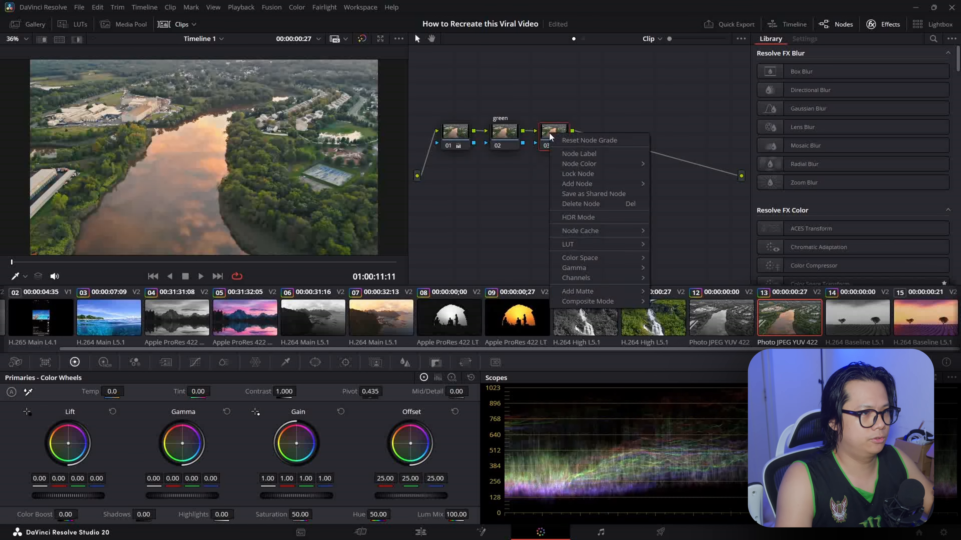
{"action": "left_click", "coordinate": [605, 154]}
{"action": "type", "text": "gold"}
{"action": "key", "text": "Return"}
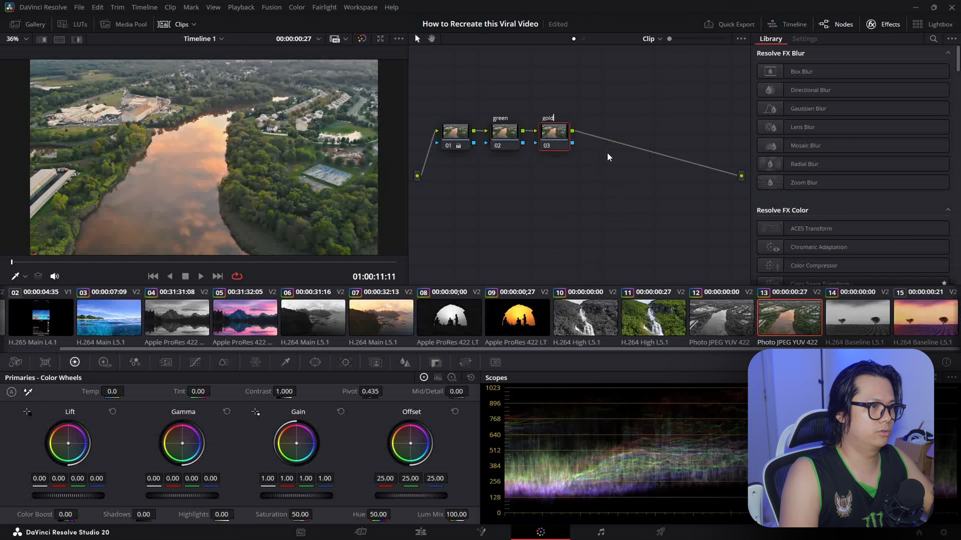
Step: On the green node's Hue Vs Hue curve, set Hue Rotate to -10.25 for green and -31.80 for yellow
{"action": "left_click", "coordinate": [224, 363]}
{"action": "left_click", "coordinate": [195, 362]}
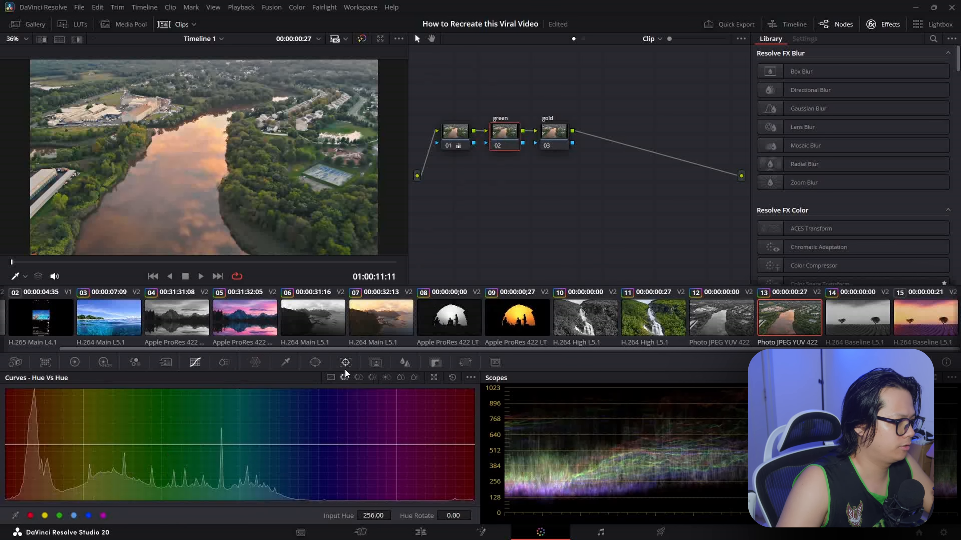
{"action": "left_click", "coordinate": [61, 516]}
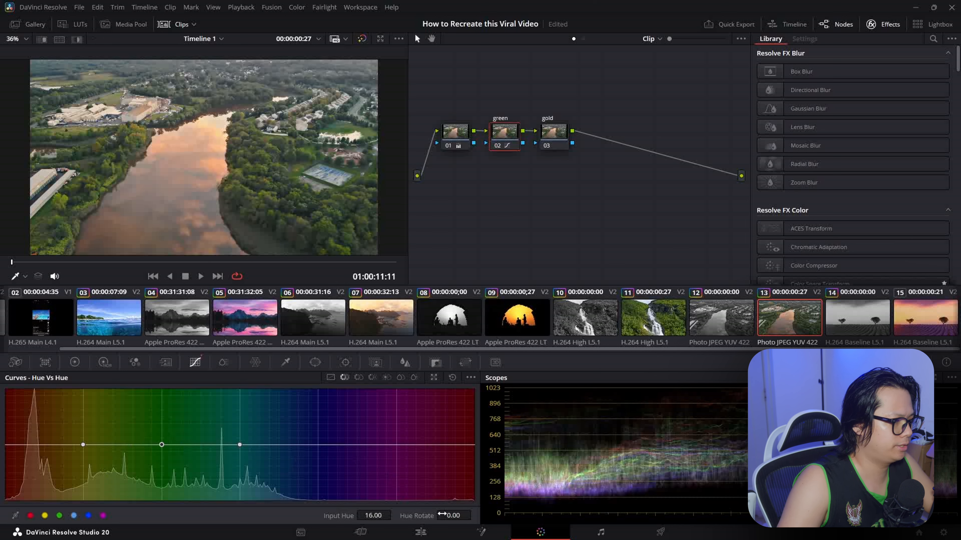
{"action": "left_click_drag", "start_coordinate": [474, 515], "coordinate": [367, 476]}
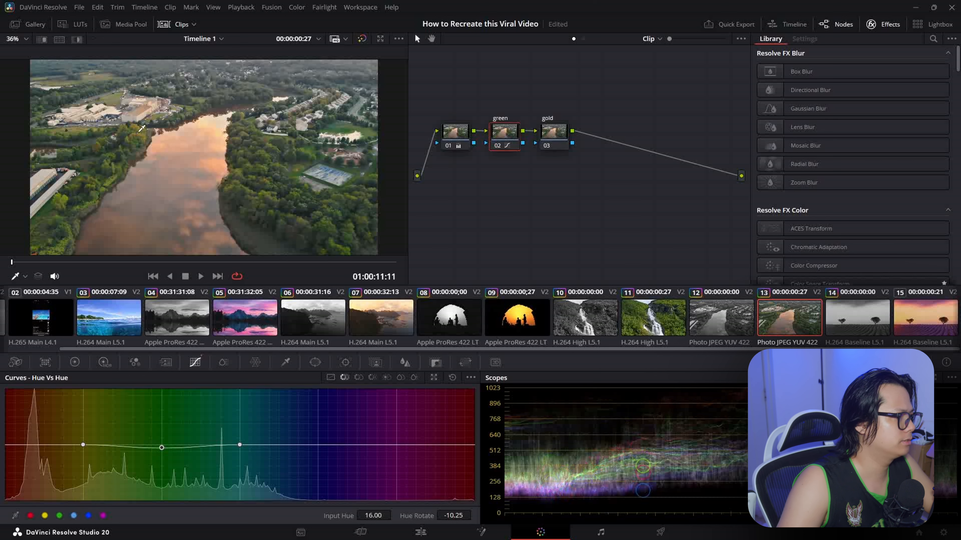
{"action": "left_click", "coordinate": [46, 516]}
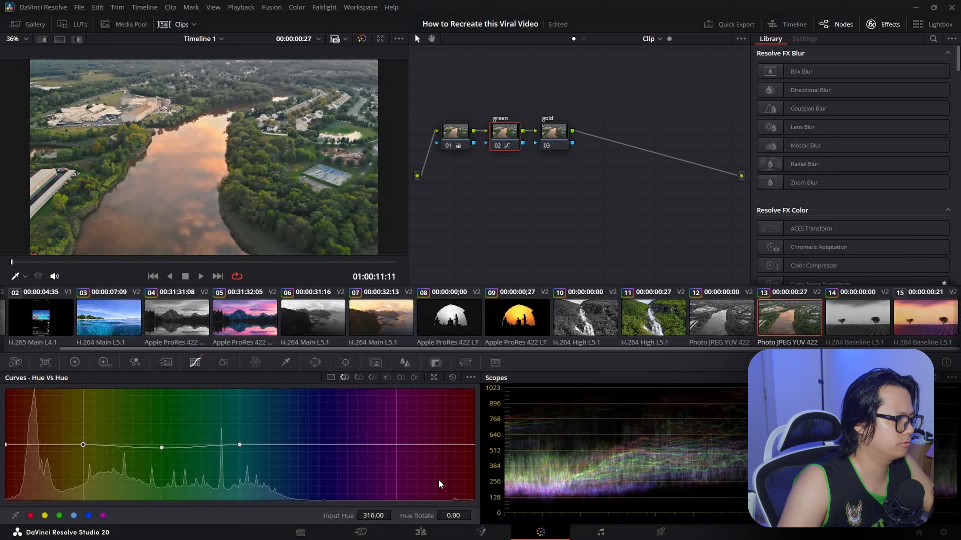
{"action": "left_click_drag", "start_coordinate": [459, 517], "coordinate": [422, 517]}
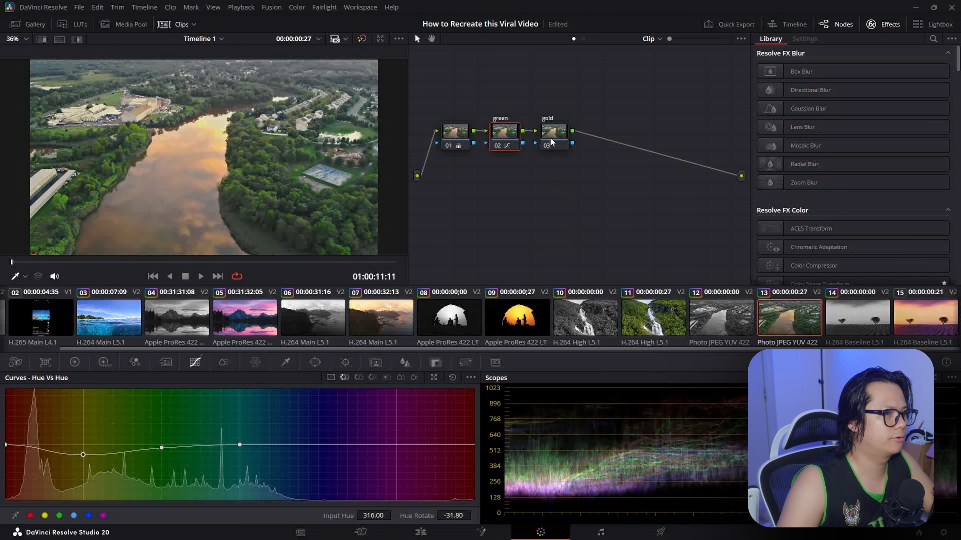
Step: Warm the river clip on the gold node by raising Temp to 990
{"action": "left_click", "coordinate": [556, 140]}
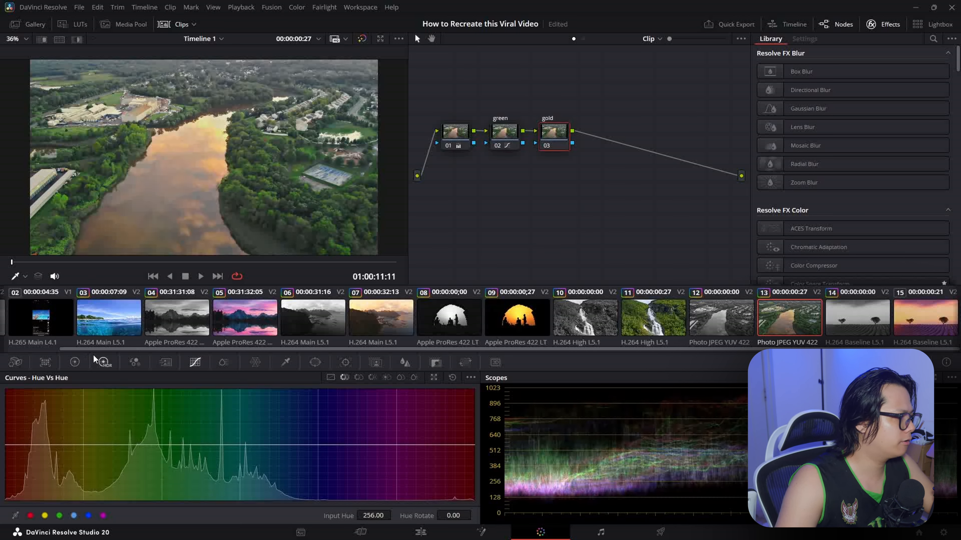
{"action": "left_click", "coordinate": [77, 363]}
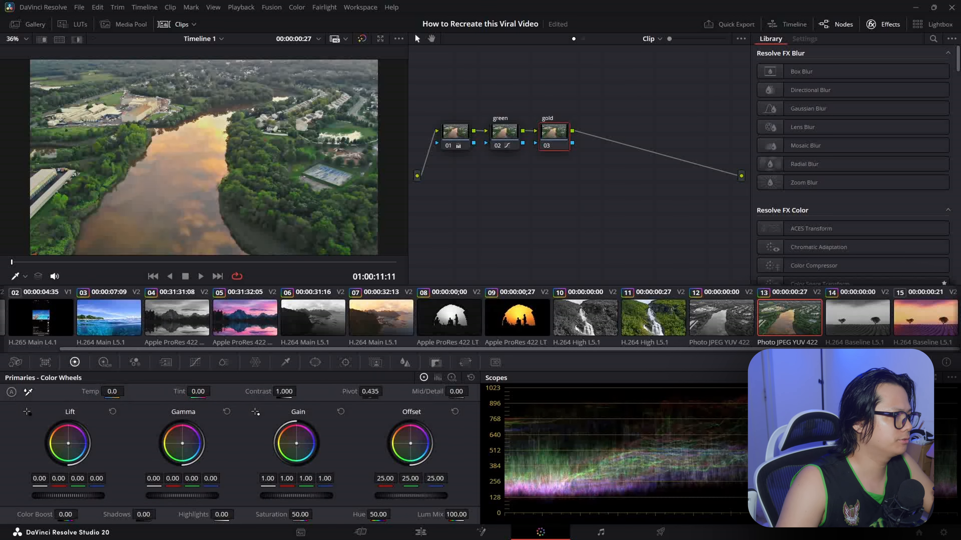
{"action": "left_click_drag", "start_coordinate": [112, 391], "coordinate": [135, 391]}
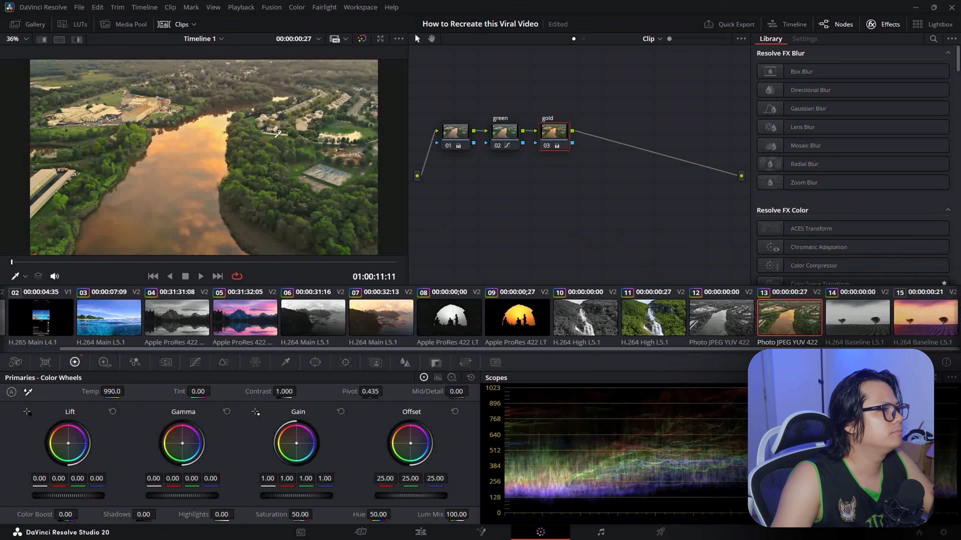
Step: Check the coloured lavender clip and play the whole timeline from the start on the Edit page
{"action": "left_click", "coordinate": [904, 315]}
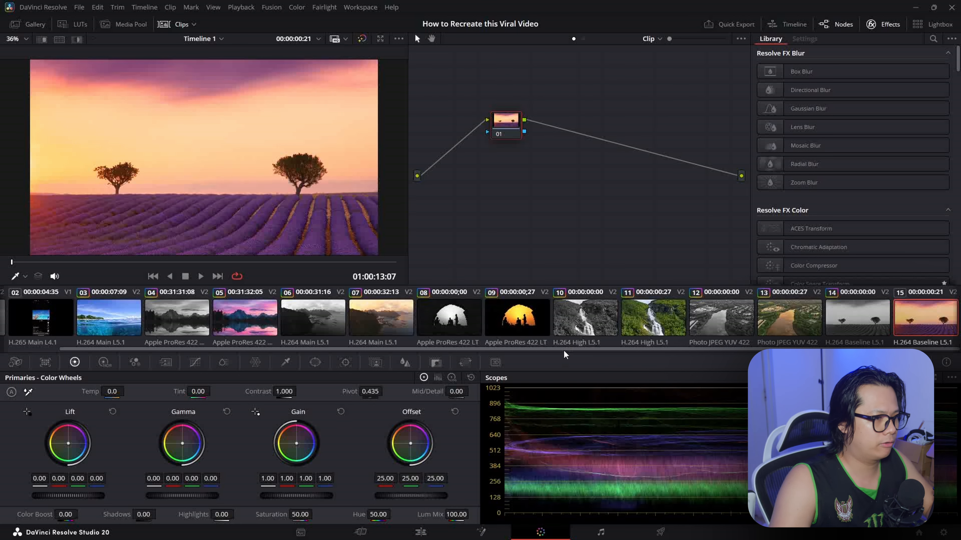
{"action": "scroll", "coordinate": [565, 354], "scroll_direction": "up", "scroll_amount": 1}
{"action": "key", "text": "shift+4"}
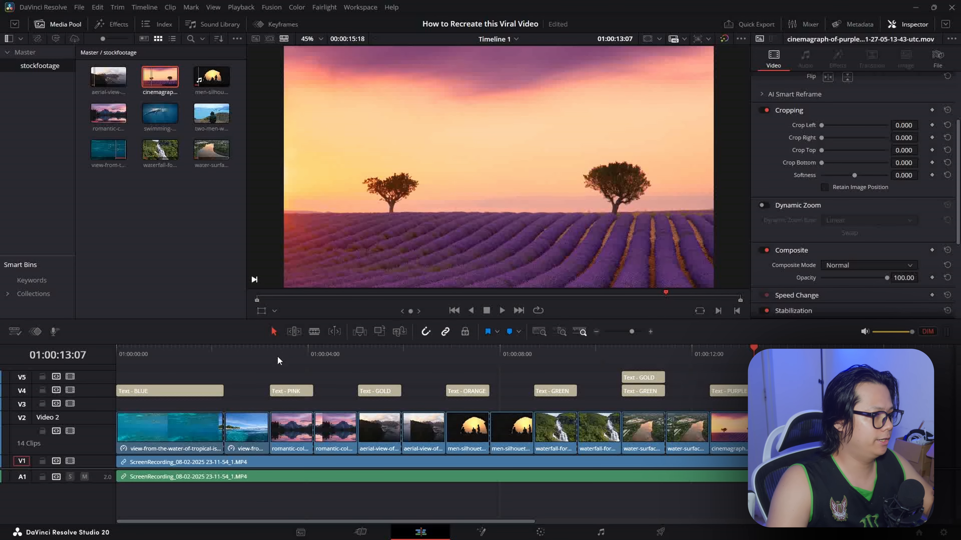
{"action": "left_click_drag", "start_coordinate": [363, 362], "coordinate": [52, 357]}
{"action": "scroll", "coordinate": [230, 425], "scroll_direction": "up", "scroll_amount": 1}
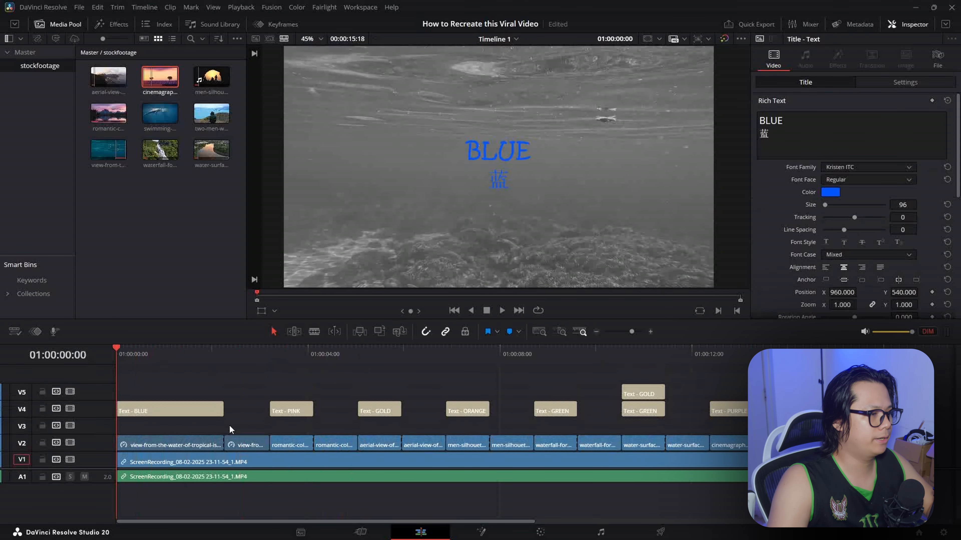
{"action": "scroll", "coordinate": [230, 429], "scroll_direction": "down", "scroll_amount": 1}
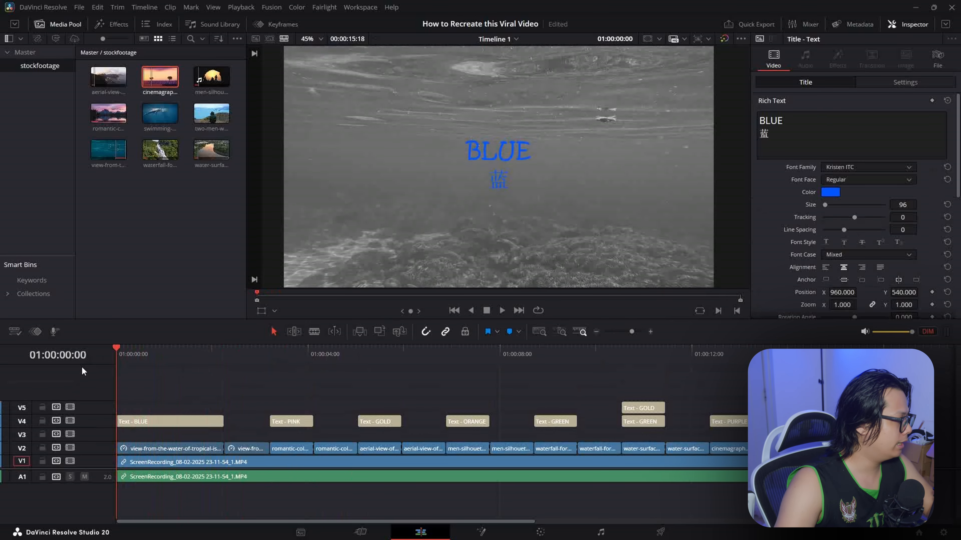
{"action": "key", "text": "space"}
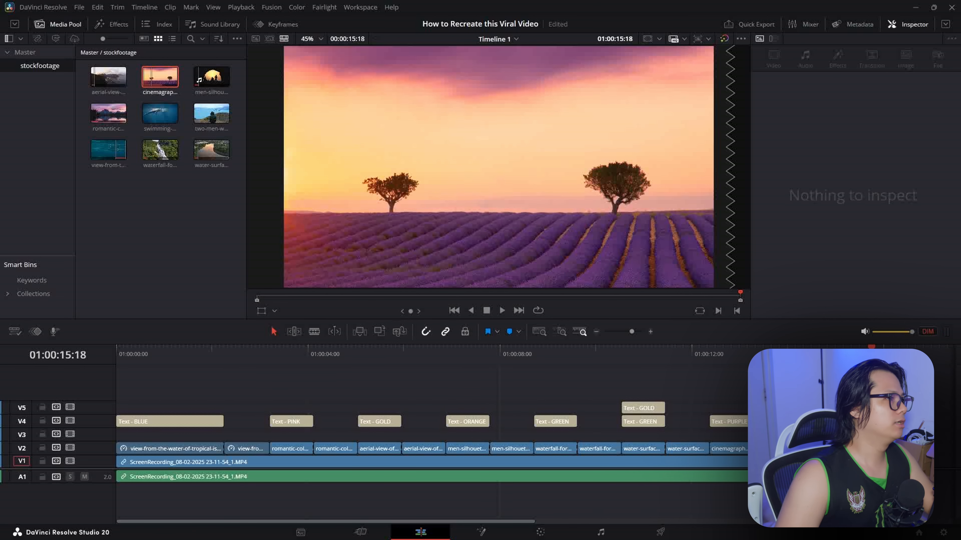
Step: Search the effects for "adjust" and place an Adjustment Clip on V3 above the pink mountain-lake clips
{"action": "left_click", "coordinate": [318, 369]}
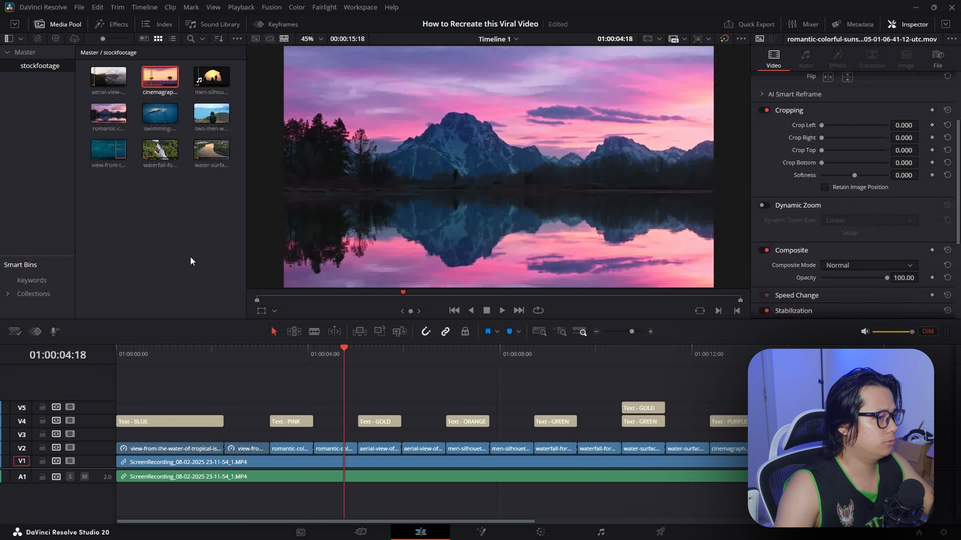
{"action": "left_click", "coordinate": [114, 24]}
{"action": "left_click", "coordinate": [209, 38]}
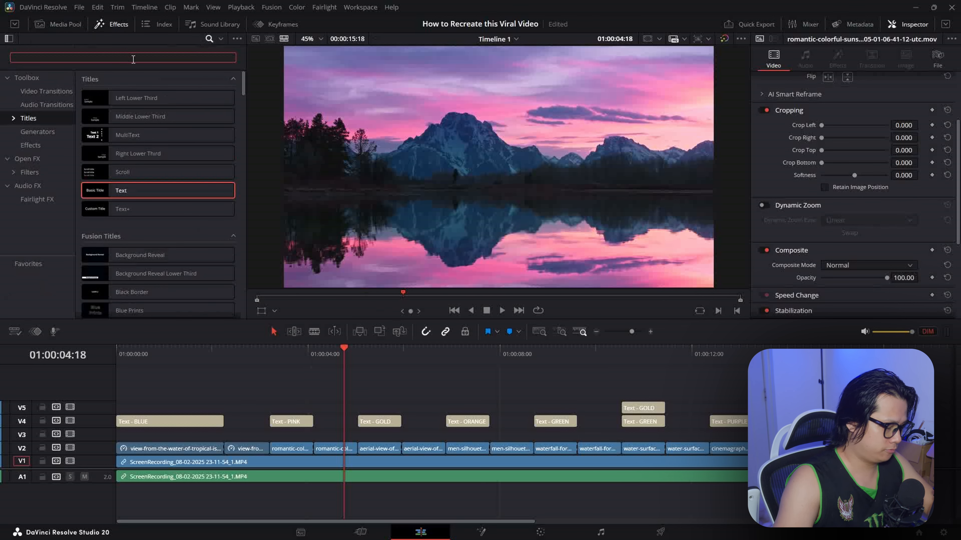
{"action": "type", "text": "adjust"}
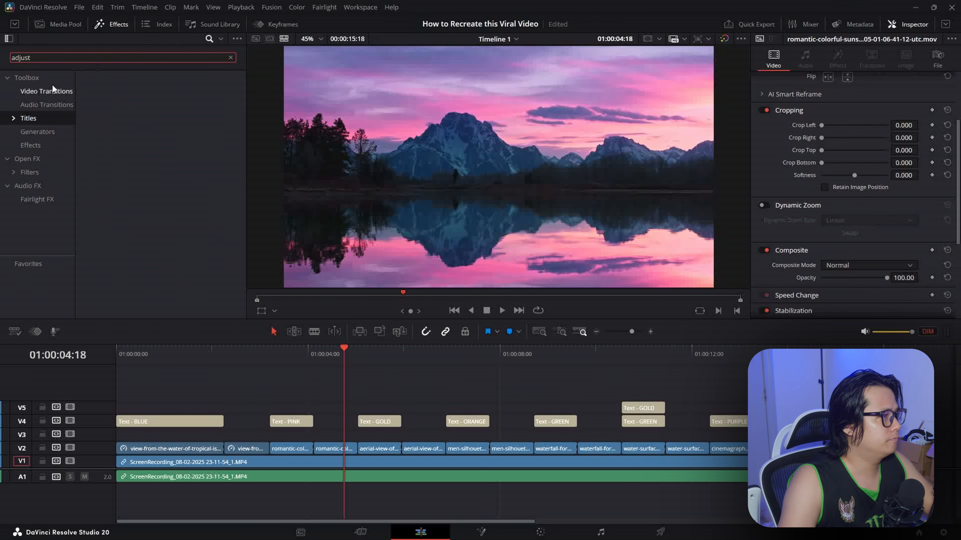
{"action": "left_click", "coordinate": [34, 78]}
{"action": "left_click_drag", "start_coordinate": [172, 98], "coordinate": [276, 439]}
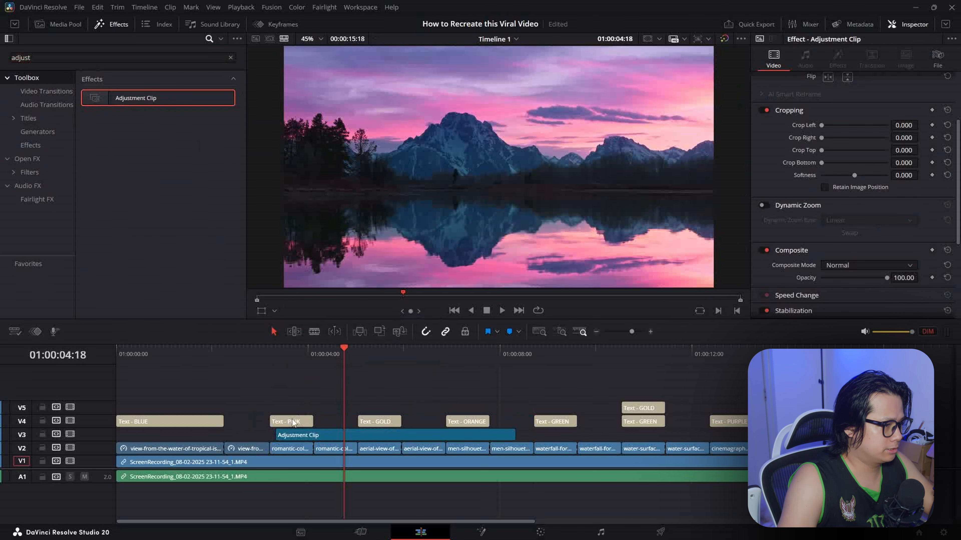
Step: Trim the adjustment clip on V3 to span exactly both pink mountain-lake clip sections and check the picture at 01:00:03:20
{"action": "left_click_drag", "start_coordinate": [508, 435], "coordinate": [357, 435]}
{"action": "left_click_drag", "start_coordinate": [298, 350], "coordinate": [270, 350]}
{"action": "left_click", "coordinate": [316, 434]}
{"action": "left_click", "coordinate": [330, 389]}
{"action": "key", "text": "space"}
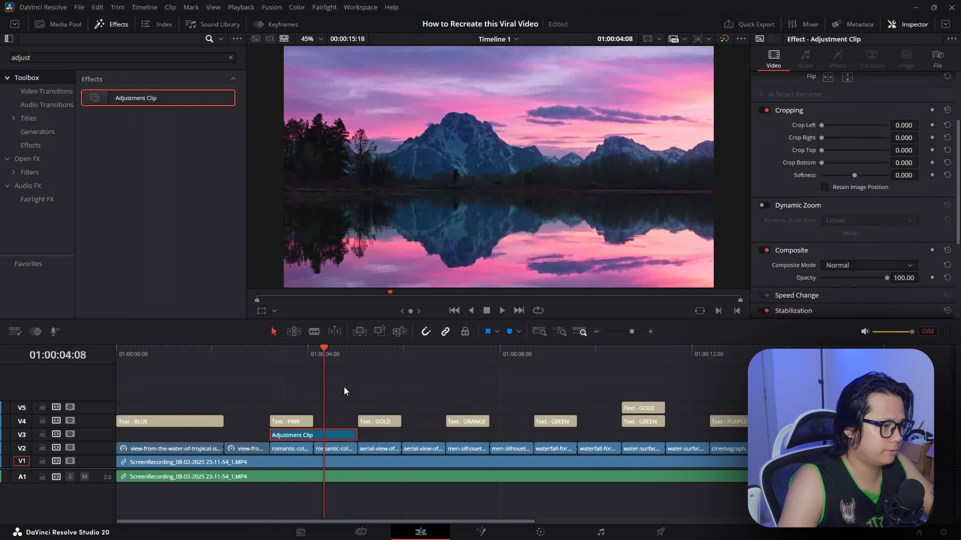
{"action": "left_click", "coordinate": [300, 352]}
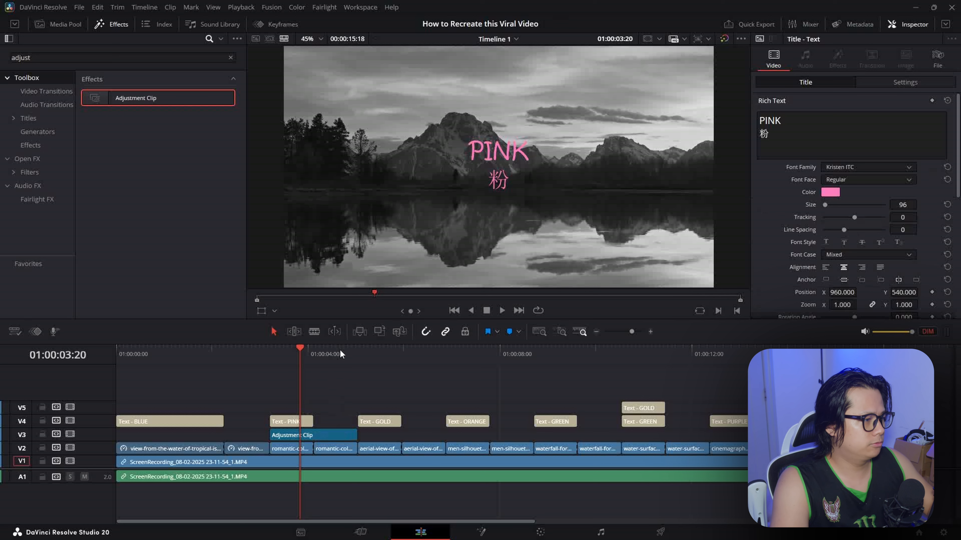
Step: Set the adjustment clip's clip colour to Orange
{"action": "right_click", "coordinate": [337, 435]}
{"action": "mouse_move", "coordinate": [461, 403]}
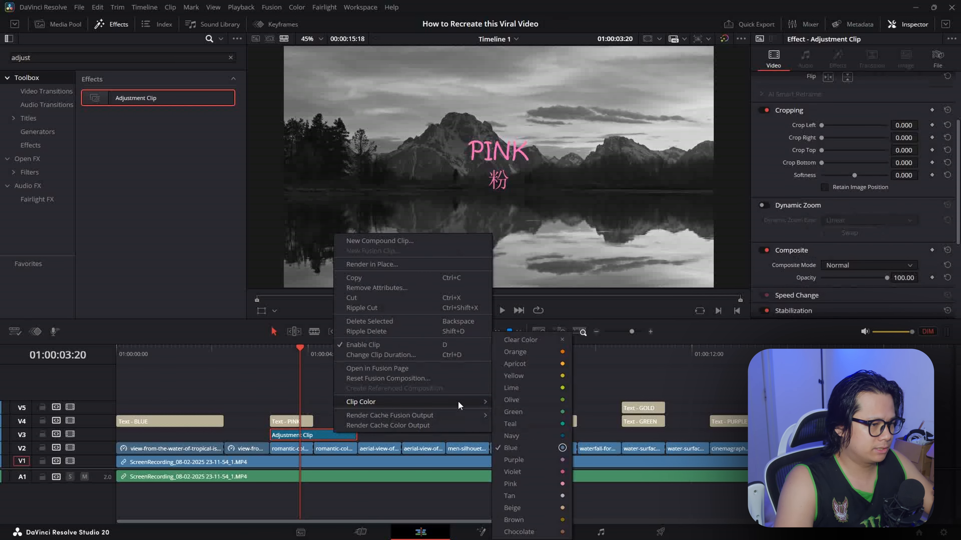
{"action": "left_click", "coordinate": [542, 356]}
{"action": "left_click", "coordinate": [348, 377]}
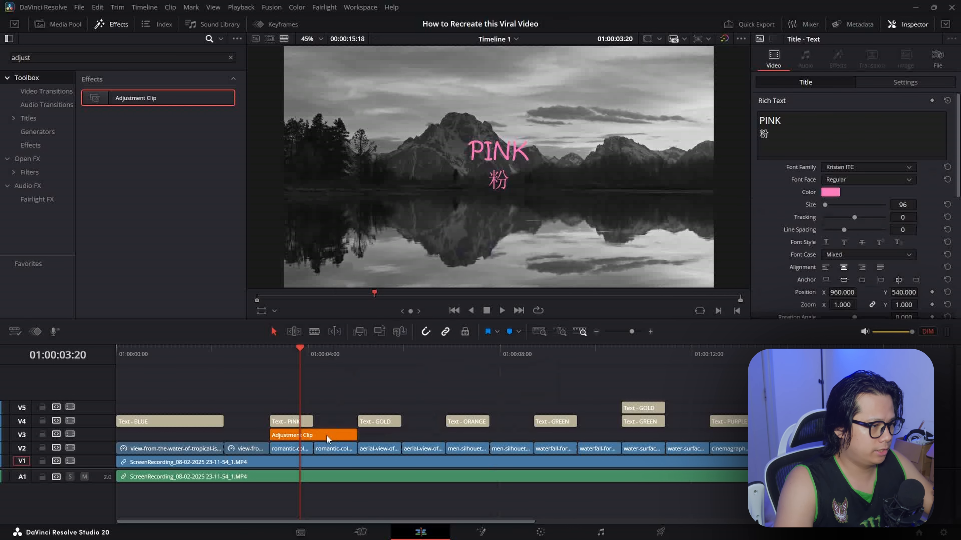
Step: Change the clip colour of the adjustment clip on V3 to Purple
{"action": "mouse_move", "coordinate": [320, 437]}
{"action": "left_mouse_down"}
{"action": "mouse_move", "coordinate": [385, 394]}
{"action": "mouse_move", "coordinate": [319, 435]}
{"action": "left_mouse_up"}
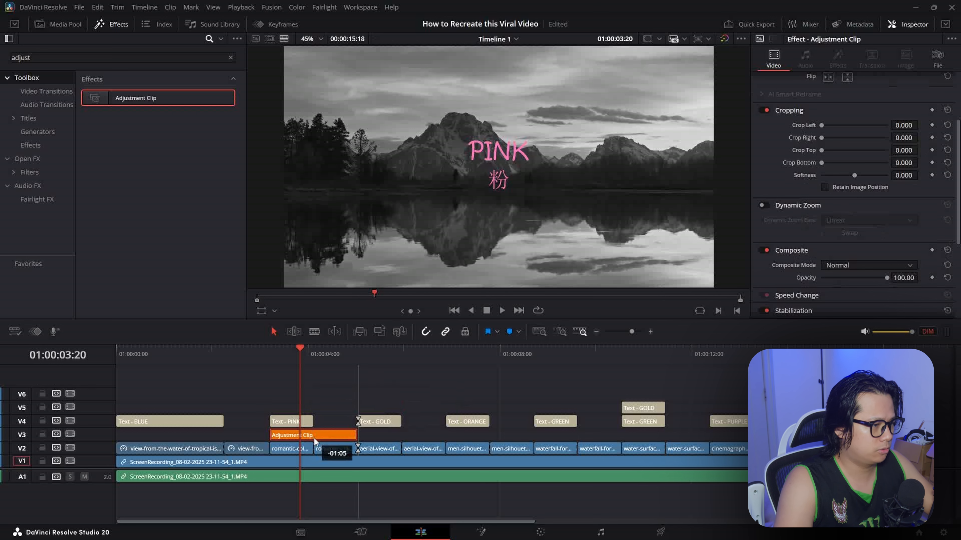
{"action": "right_click", "coordinate": [318, 435]}
{"action": "mouse_move", "coordinate": [458, 407]}
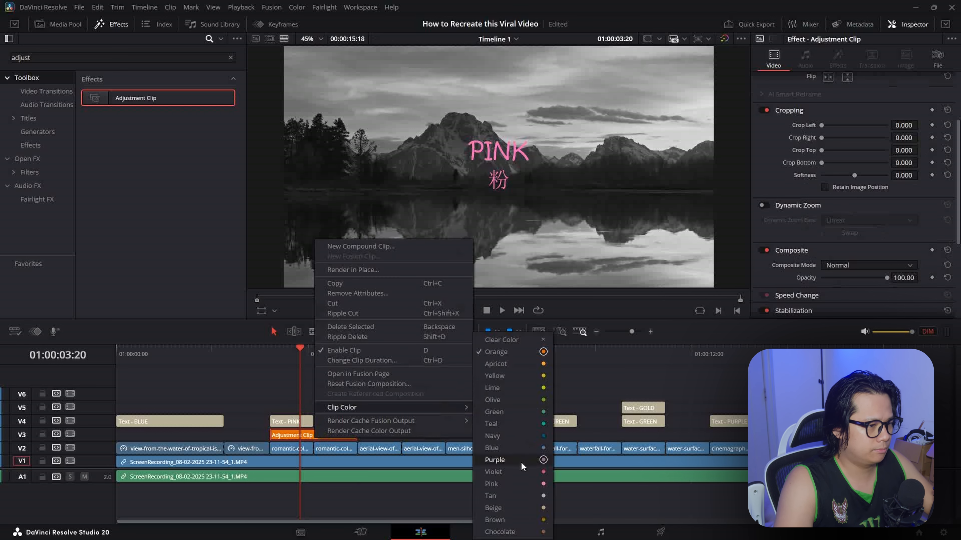
{"action": "left_click", "coordinate": [498, 460]}
{"action": "left_click", "coordinate": [324, 432]}
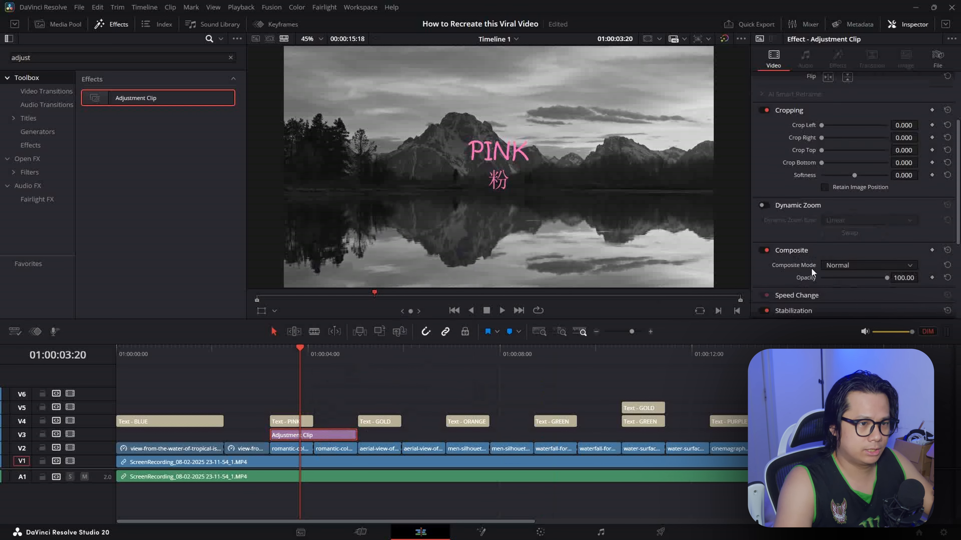
Step: Enable Dynamic Zoom on the adjustment clip above the pink mountain-lake clips and swap its zoom direction
{"action": "scroll", "coordinate": [809, 213], "scroll_direction": "up", "scroll_amount": 3}
{"action": "scroll", "coordinate": [793, 214], "scroll_direction": "down", "scroll_amount": 3}
{"action": "scroll", "coordinate": [761, 207], "scroll_direction": "up", "scroll_amount": 3}
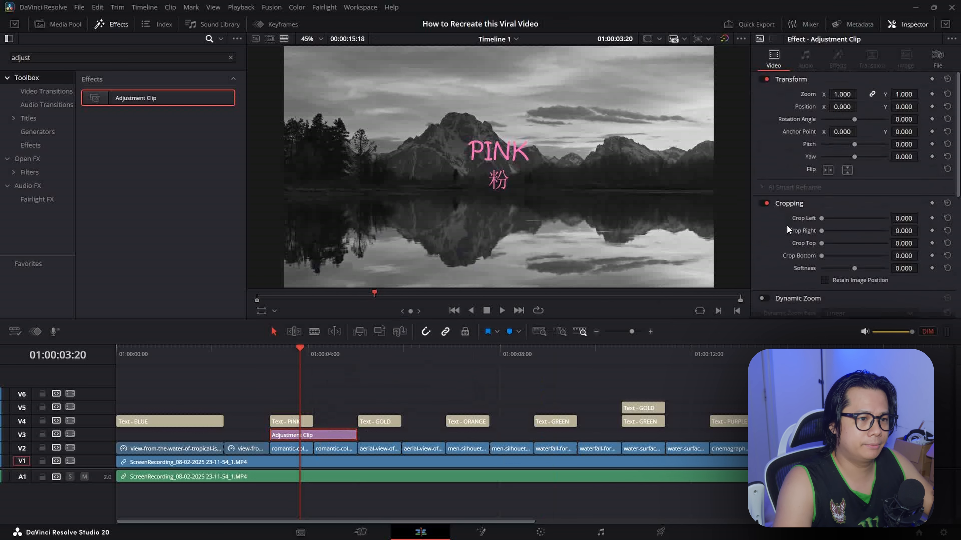
{"action": "scroll", "coordinate": [787, 224], "scroll_direction": "down", "scroll_amount": 3}
{"action": "left_click", "coordinate": [762, 178]}
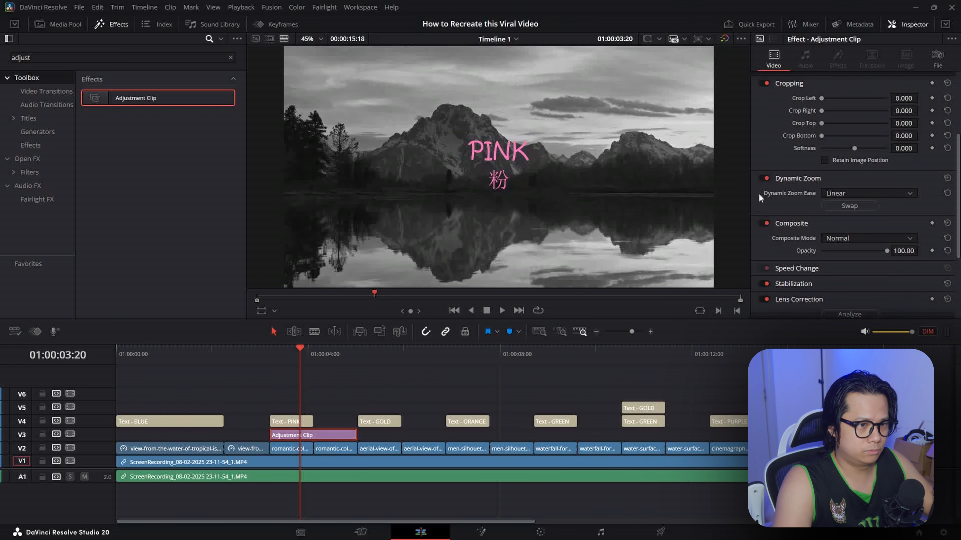
{"action": "left_click", "coordinate": [845, 209]}
Step: Play the pink mountain-lake clips several times to check the zoom from the start of the adjustment clip
{"action": "key", "text": "space"}
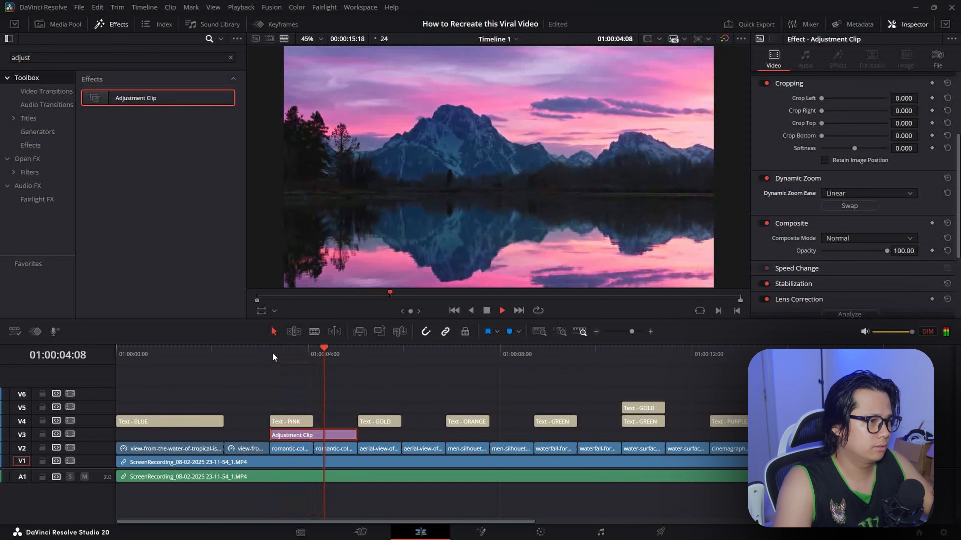
{"action": "key", "text": "space"}
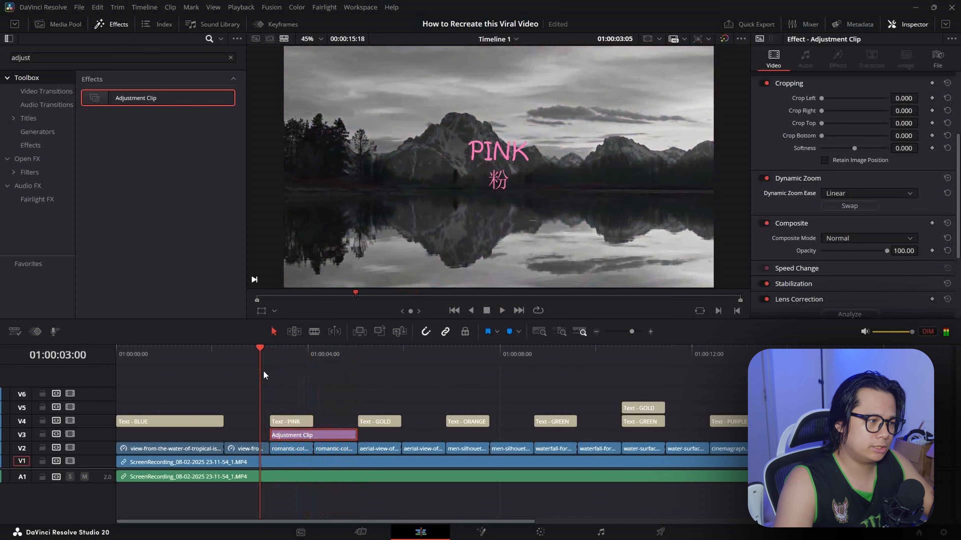
{"action": "key", "text": "space"}
{"action": "key", "text": "space"}
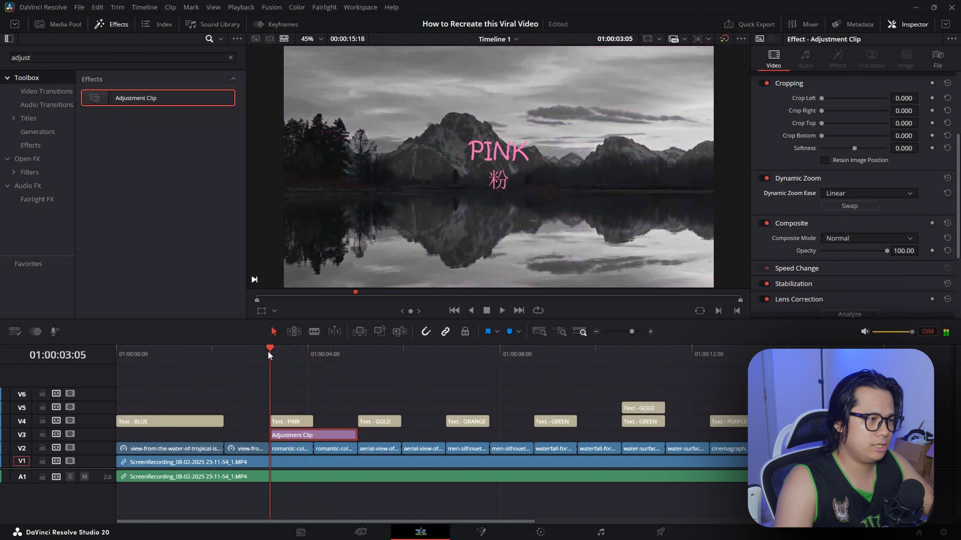
{"action": "left_click", "coordinate": [257, 354]}
{"action": "key", "text": "space"}
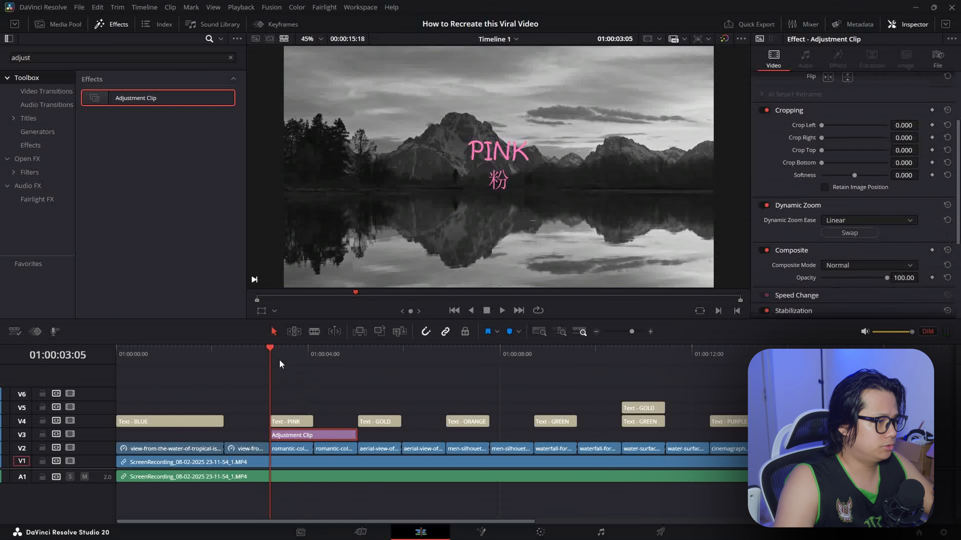
Step: Show the Dynamic Zoom overlay for the adjustment clip in the viewer and replay the pink section
{"action": "left_click", "coordinate": [286, 351]}
{"action": "left_click", "coordinate": [328, 438]}
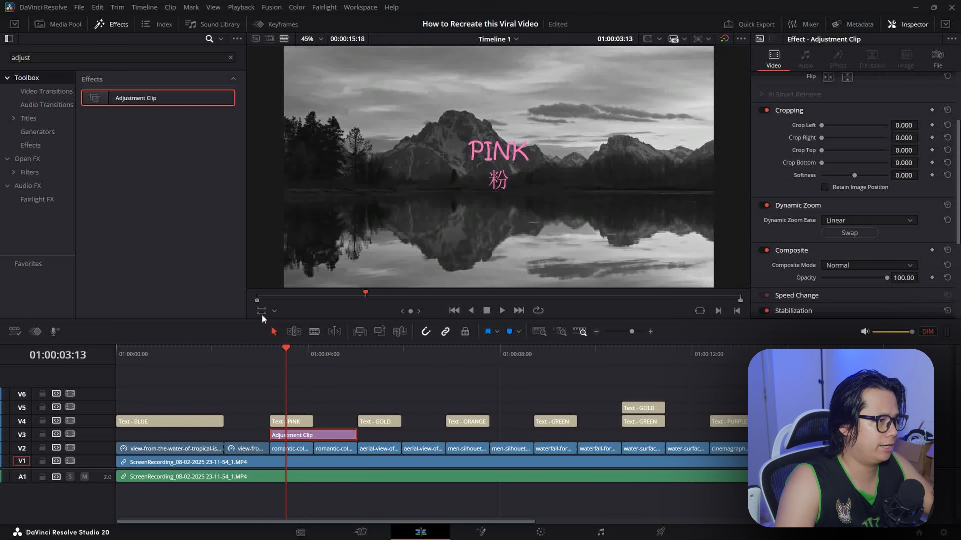
{"action": "left_click", "coordinate": [275, 312]}
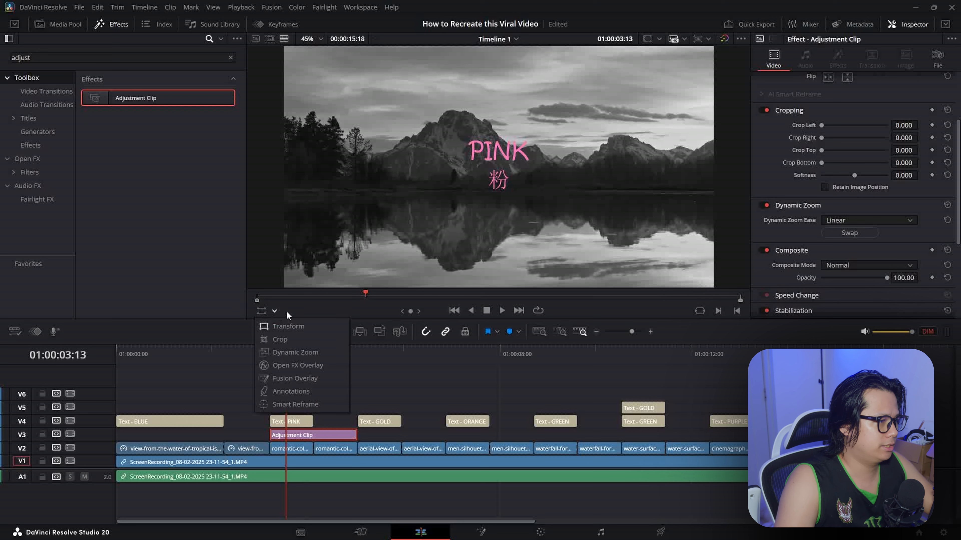
{"action": "left_click", "coordinate": [316, 356]}
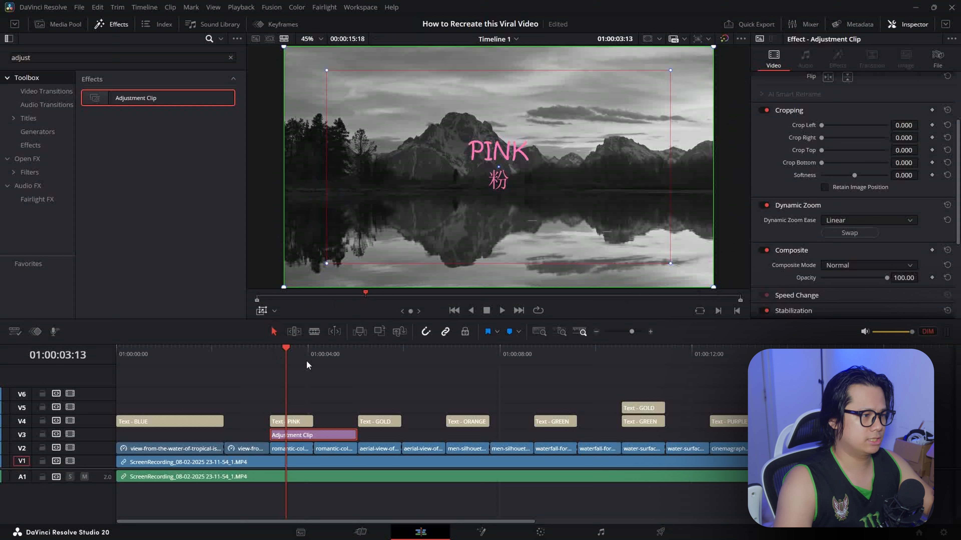
{"action": "left_click_drag", "start_coordinate": [307, 364], "coordinate": [269, 362]}
{"action": "key", "text": "space"}
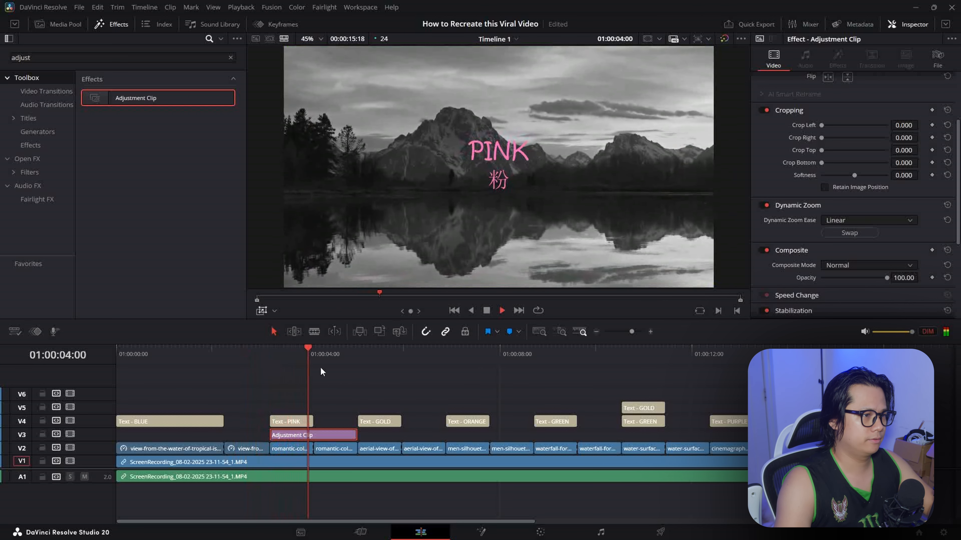
{"action": "left_click", "coordinate": [292, 352]}
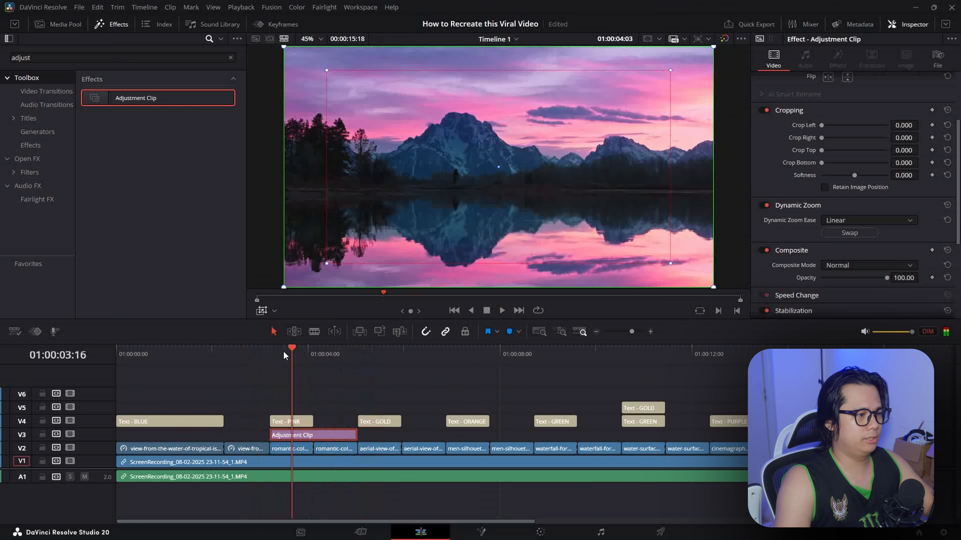
Step: Enlarge the inner Dynamic Zoom end frame until it sits just inside the full picture, and play the pink section to check it
{"action": "left_click_drag", "start_coordinate": [283, 352], "coordinate": [273, 354]}
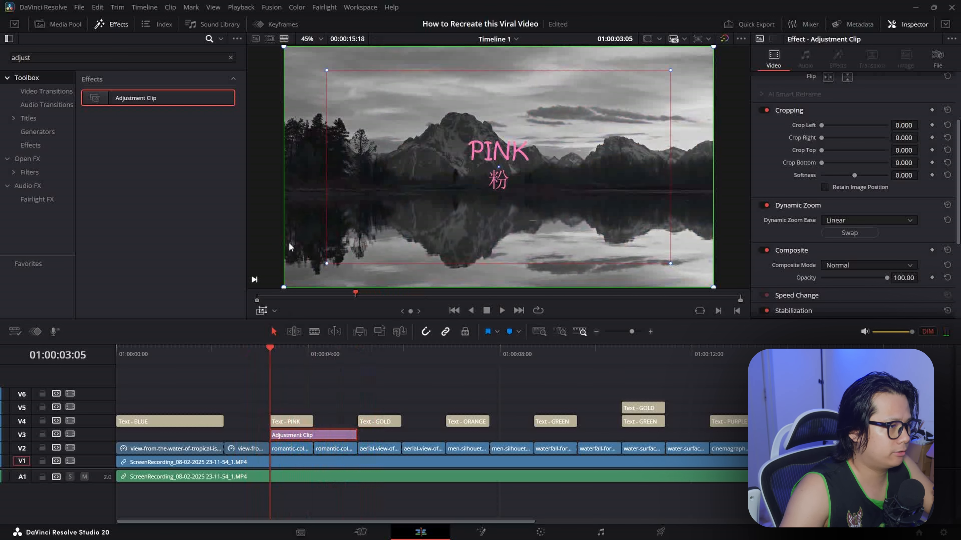
{"action": "left_click_drag", "start_coordinate": [327, 264], "coordinate": [296, 288]}
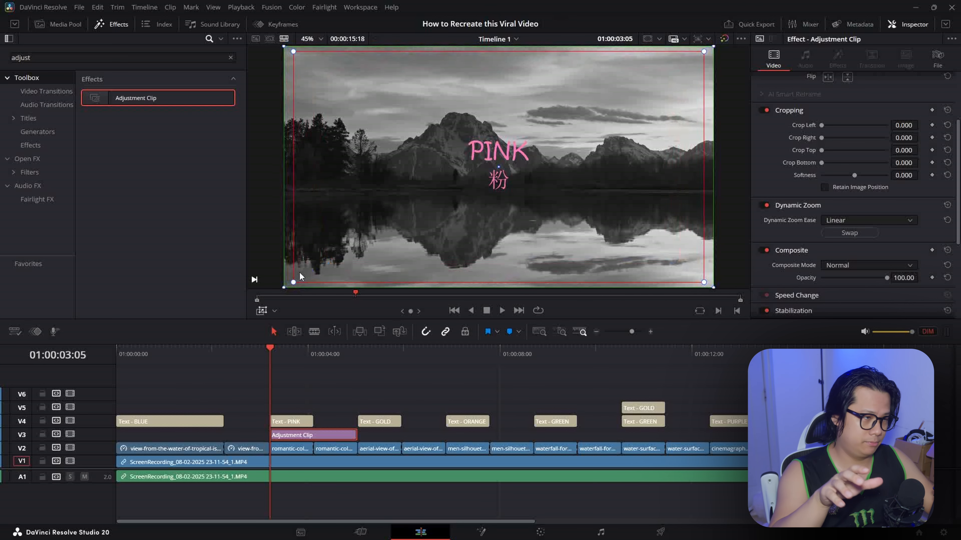
{"action": "left_click", "coordinate": [311, 367]}
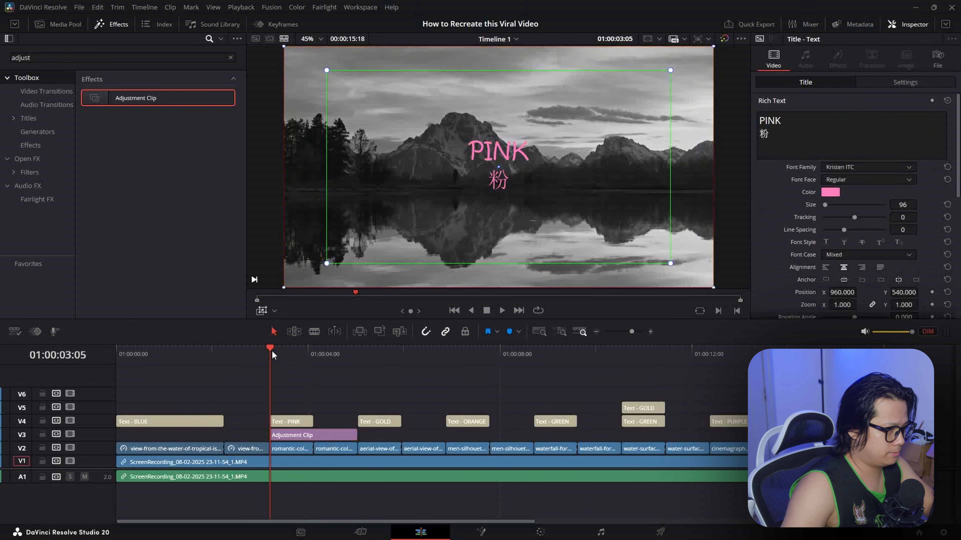
{"action": "left_click_drag", "start_coordinate": [271, 351], "coordinate": [245, 355]}
{"action": "key", "text": "space"}
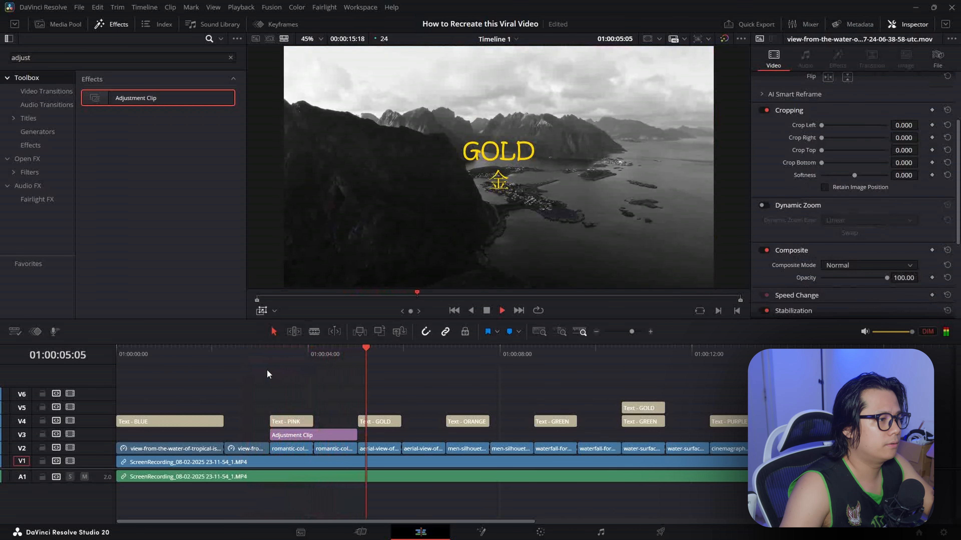
{"action": "left_click", "coordinate": [267, 355]}
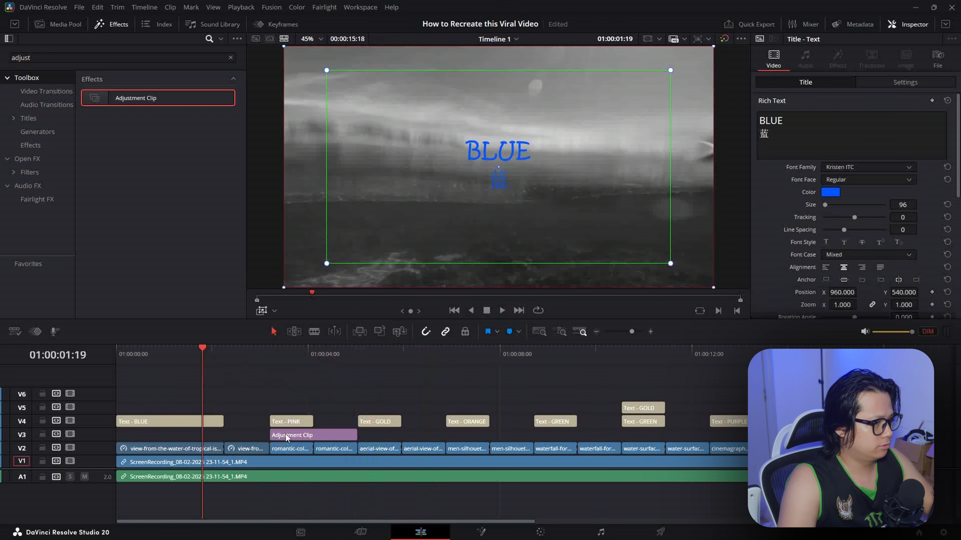
Step: Duplicate the pink section's adjustment clip on V3 so the copy covers both aerial gold clips
{"action": "left_click_drag", "start_coordinate": [286, 437], "coordinate": [375, 436]}
{"action": "left_click", "coordinate": [371, 375]}
{"action": "left_click_drag", "start_coordinate": [344, 358], "coordinate": [336, 360]}
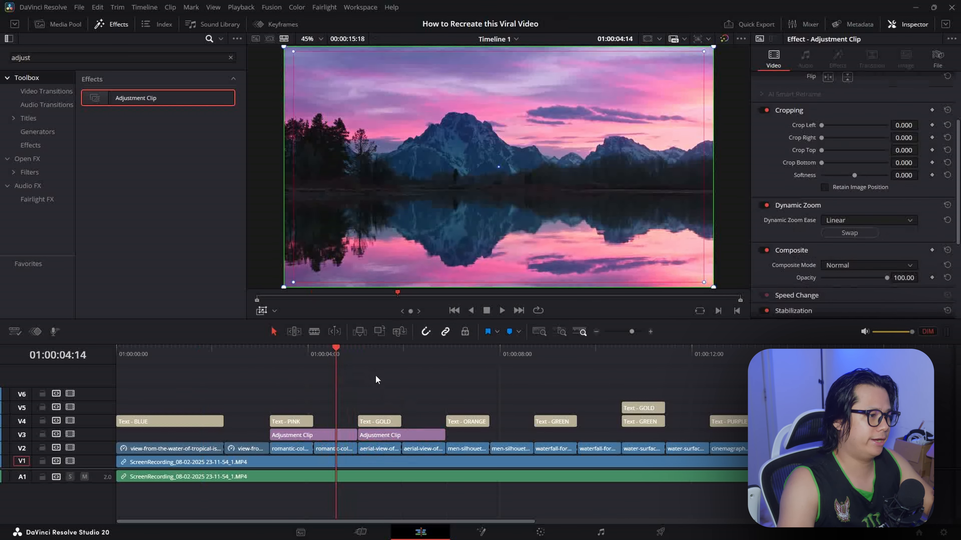
Step: Play from the coloured pink clip through the gold clips to check how the zoom carries over between sections
{"action": "left_click", "coordinate": [363, 355]}
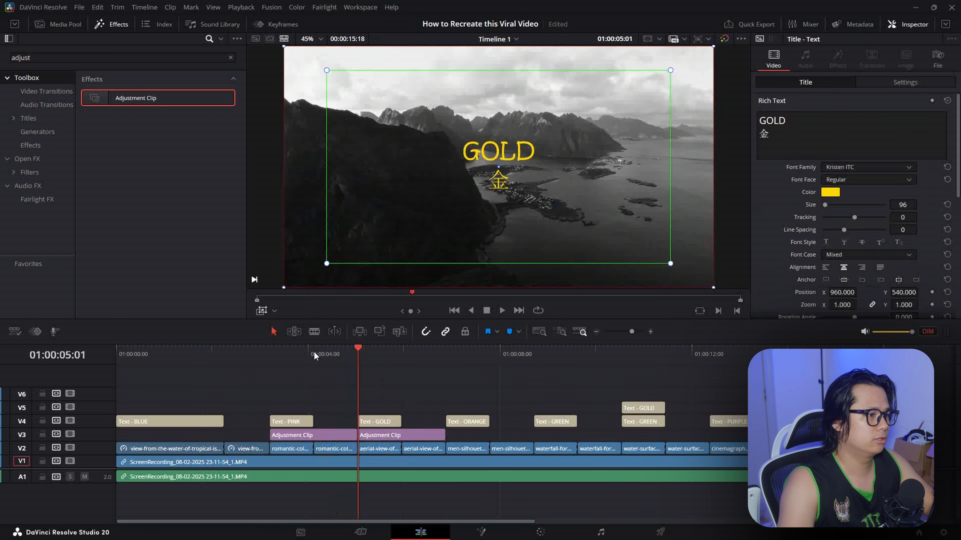
{"action": "left_click", "coordinate": [324, 359]}
{"action": "key", "text": "space"}
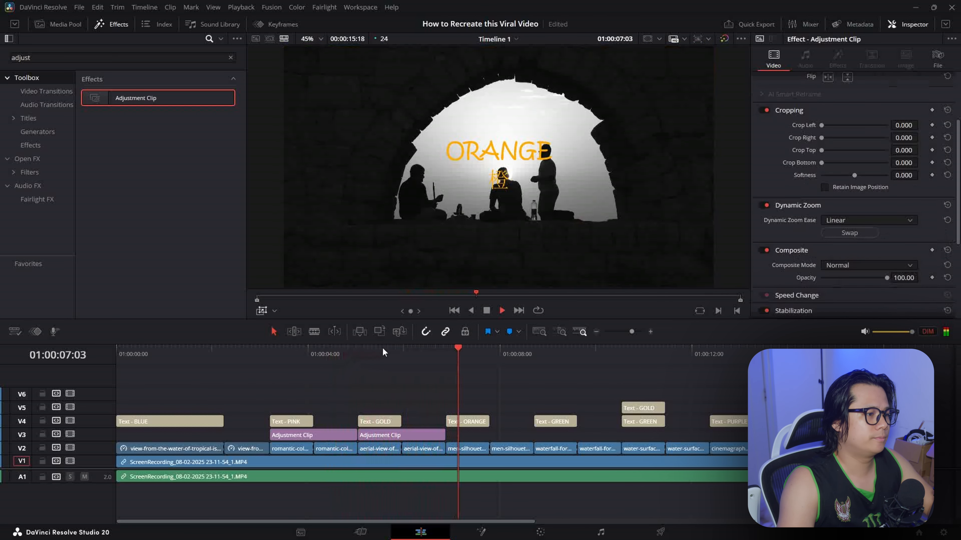
{"action": "left_click", "coordinate": [333, 352]}
{"action": "key", "text": "space"}
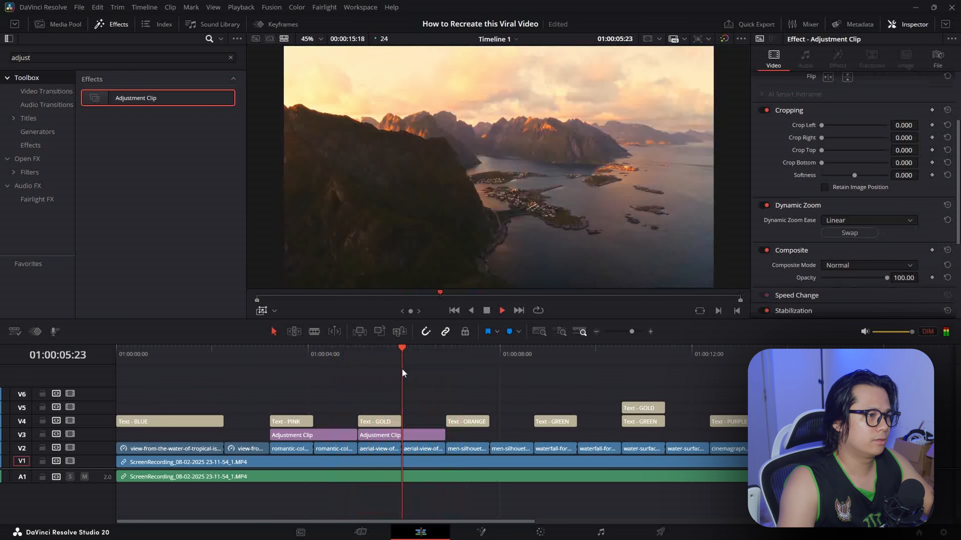
{"action": "left_click", "coordinate": [373, 359]}
{"action": "left_click", "coordinate": [372, 362]}
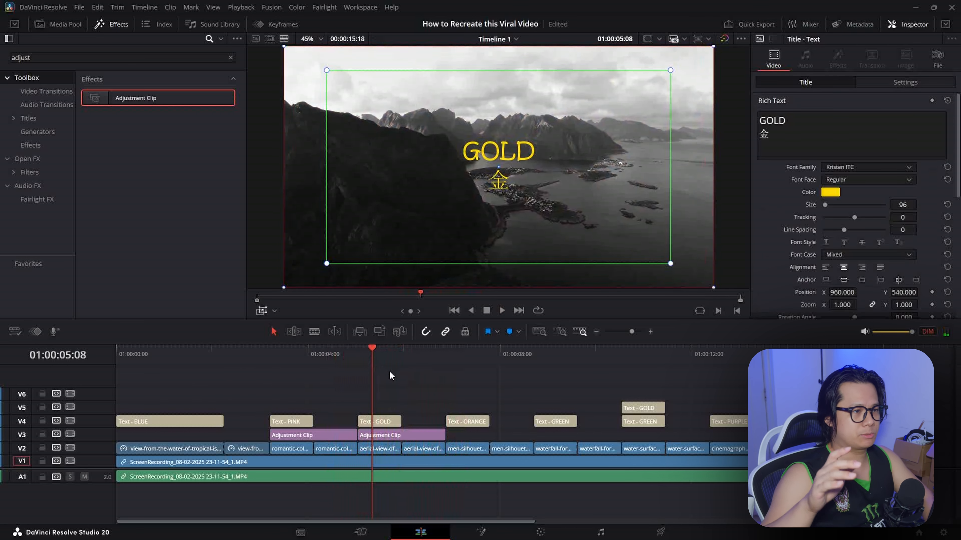
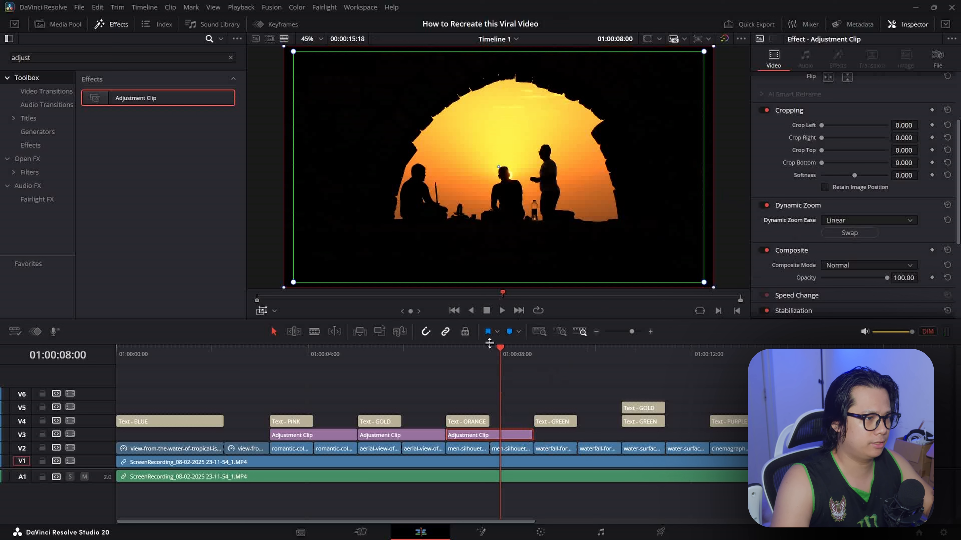
Step: Play the gold and orange sections to check the zoom under their adjustment clips
{"action": "left_click", "coordinate": [496, 365]}
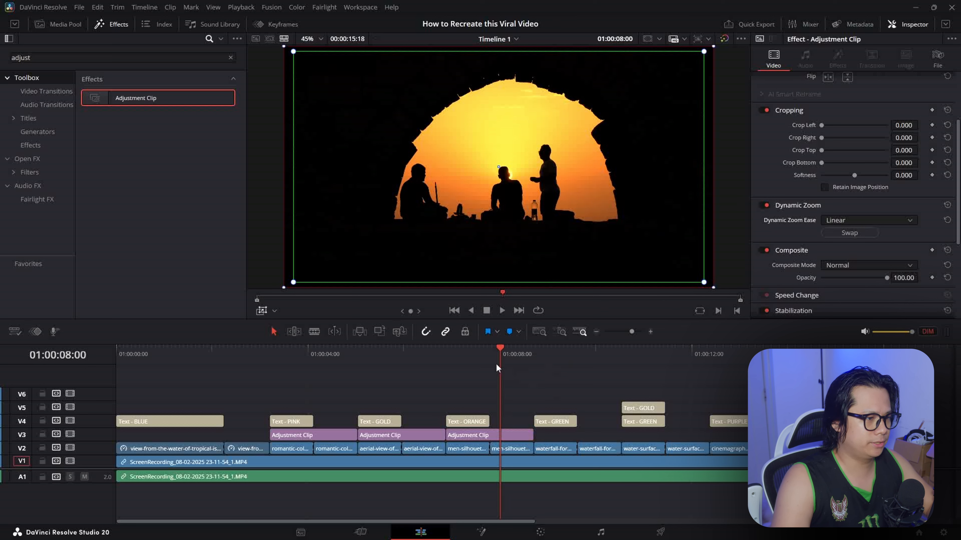
{"action": "left_click_drag", "start_coordinate": [486, 358], "coordinate": [386, 361]}
{"action": "key", "text": "space"}
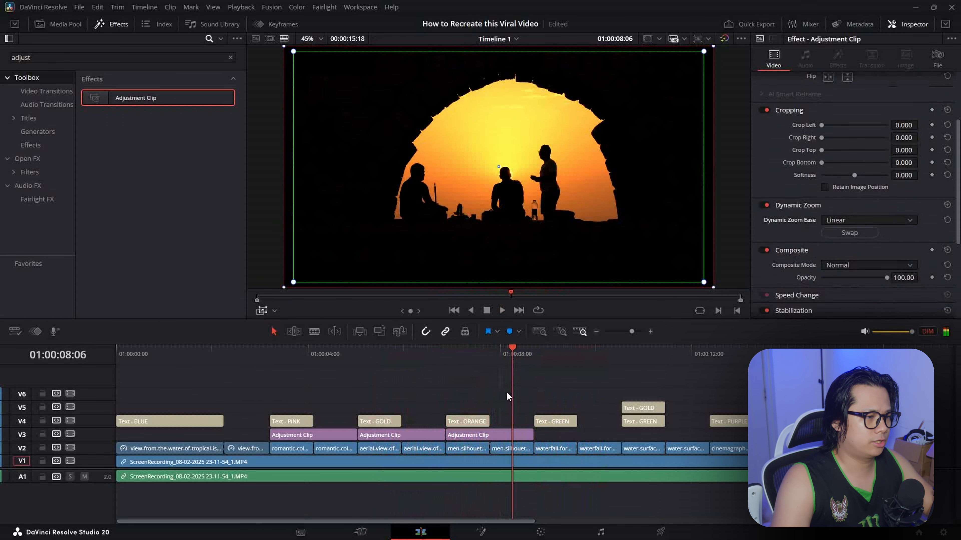
Step: Duplicate the orange section's adjustment clip over both green waterfall clips on V3 and play that section
{"action": "left_click_drag", "start_coordinate": [475, 435], "coordinate": [564, 436]}
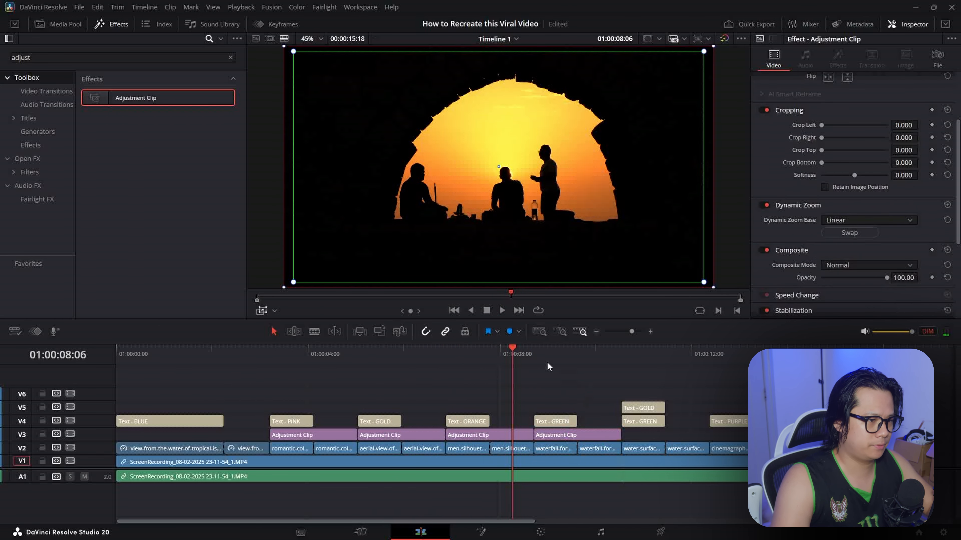
{"action": "left_click_drag", "start_coordinate": [457, 358], "coordinate": [504, 359]}
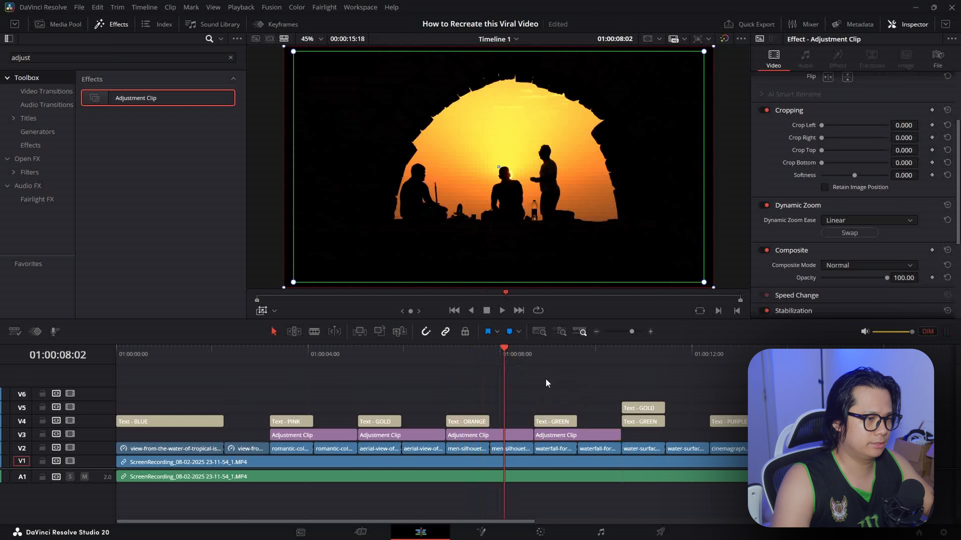
{"action": "left_click", "coordinate": [515, 351]}
{"action": "key", "text": "space"}
{"action": "key", "text": "space"}
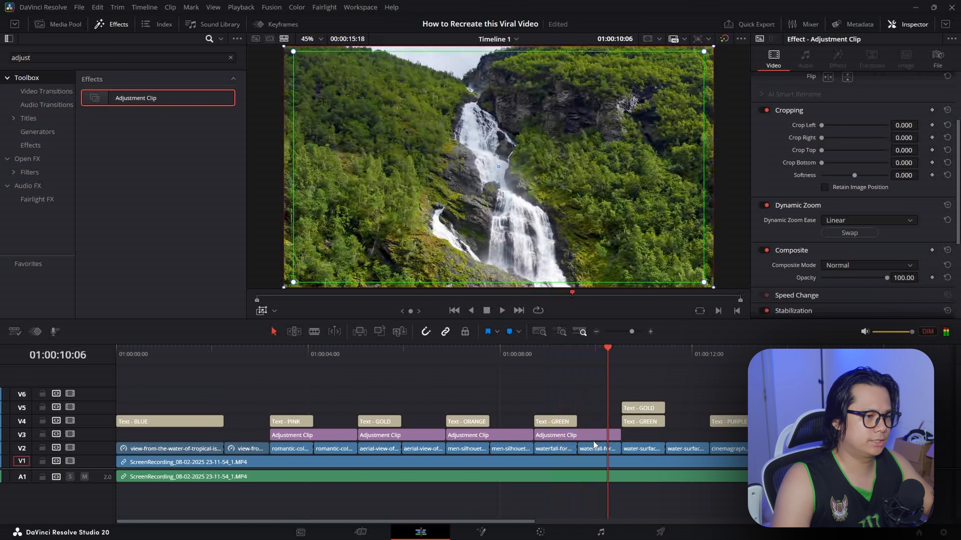
Step: Try reversing the Dynamic Zoom direction of the adjustment clip above the waterfall clips and play from the orange clips
{"action": "left_click", "coordinate": [593, 438]}
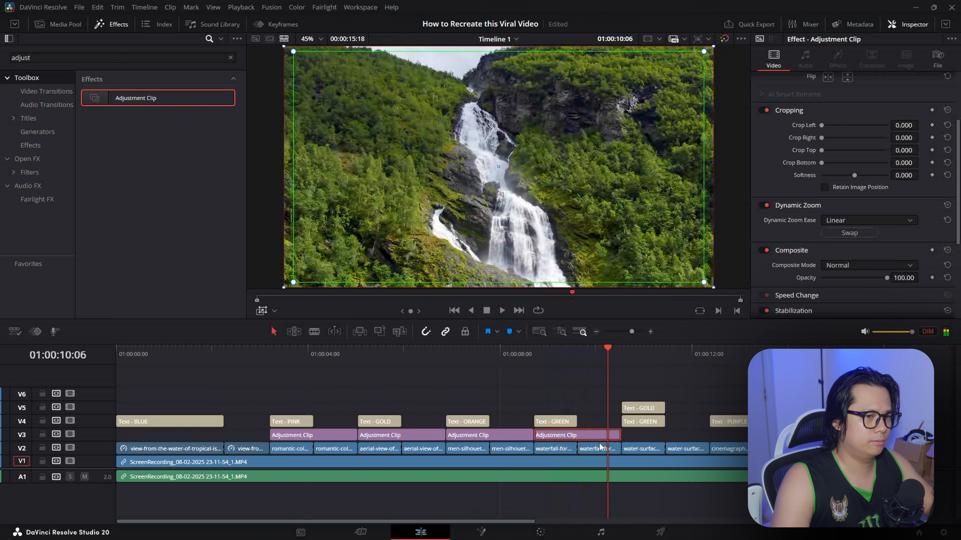
{"action": "left_click", "coordinate": [643, 367]}
{"action": "left_click", "coordinate": [504, 355]}
{"action": "key", "text": "space"}
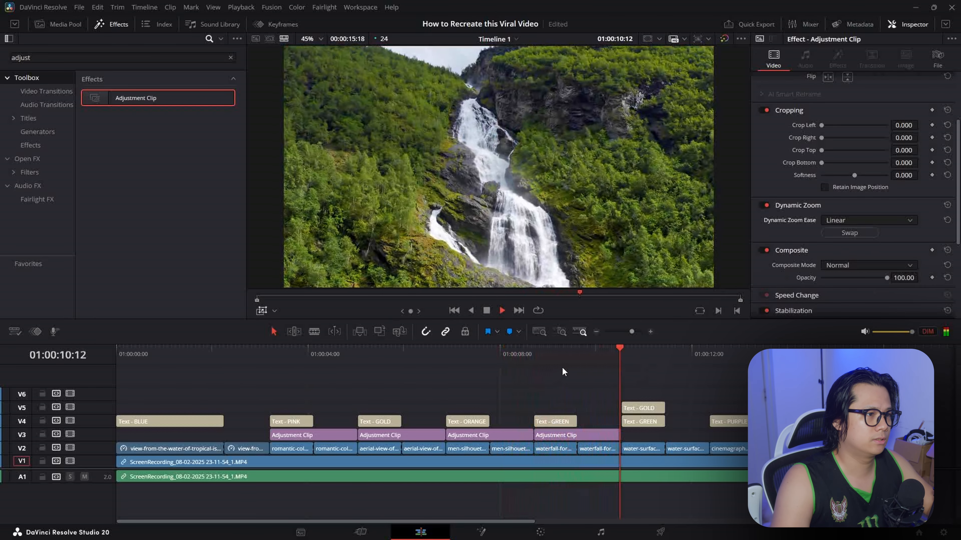
Step: Swap the waterfall adjustment clip's Dynamic Zoom direction back and replay from the orange clips into the green ones
{"action": "left_click", "coordinate": [612, 430]}
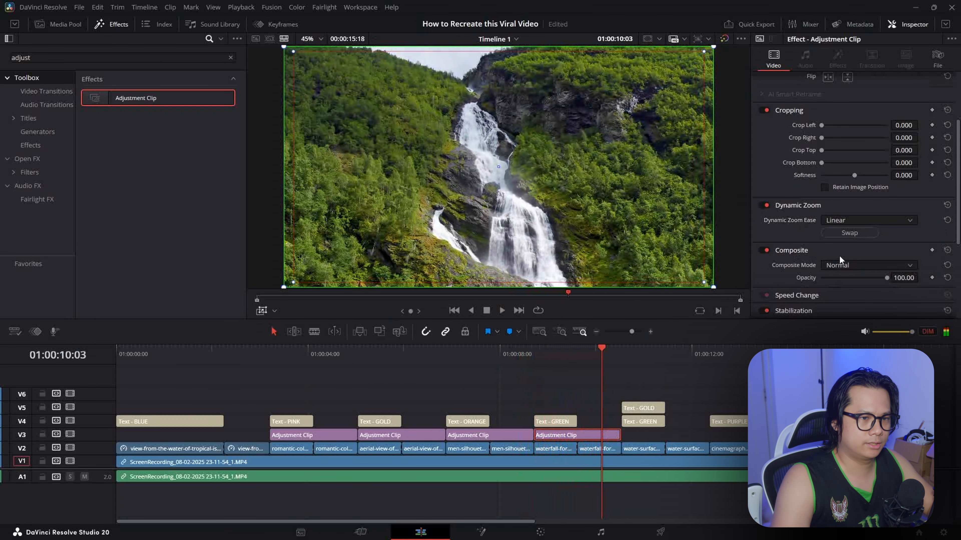
{"action": "left_click", "coordinate": [854, 235]}
{"action": "left_click", "coordinate": [652, 381]}
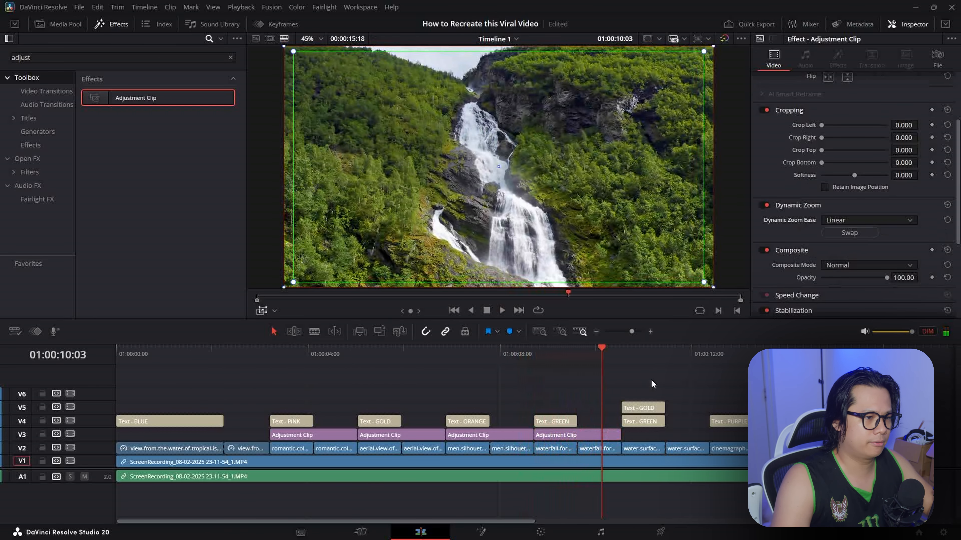
{"action": "left_click_drag", "start_coordinate": [490, 358], "coordinate": [482, 361]}
{"action": "key", "text": "space"}
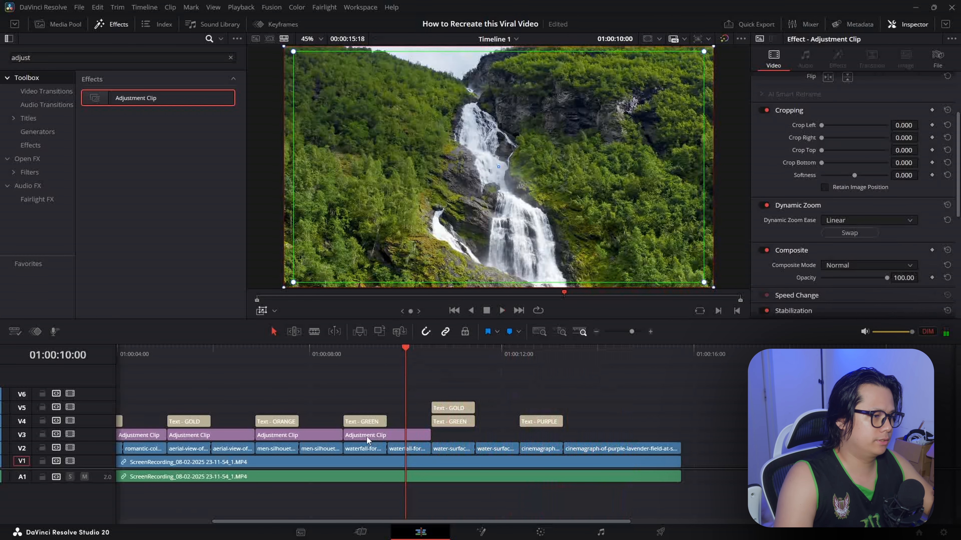
Step: Duplicate the waterfall adjustment clip over both purple-section clips on V3, extend it to their end, and play from the preceding river clips
{"action": "left_click_drag", "start_coordinate": [369, 439], "coordinate": [679, 435]}
{"action": "left_click", "coordinate": [563, 352]}
{"action": "left_click", "coordinate": [494, 352]}
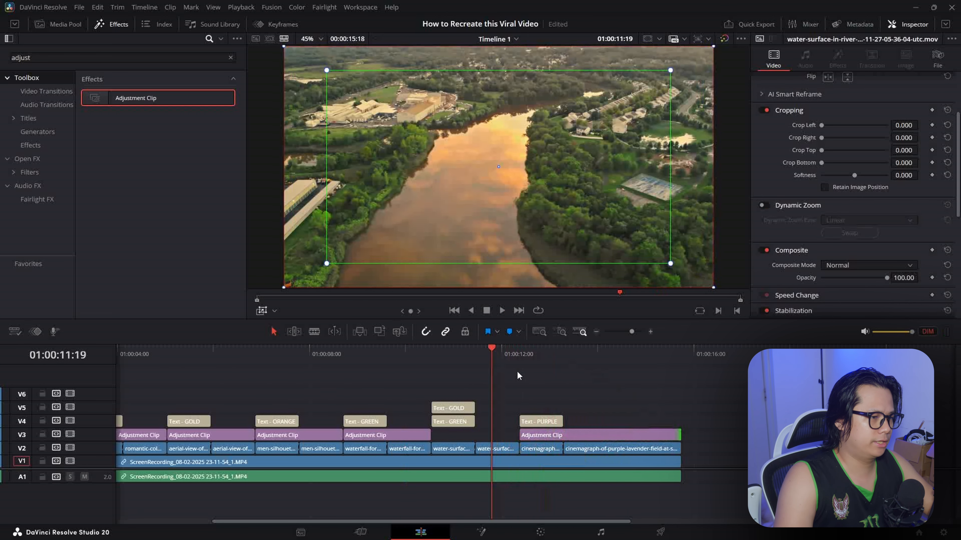
{"action": "key", "text": "space"}
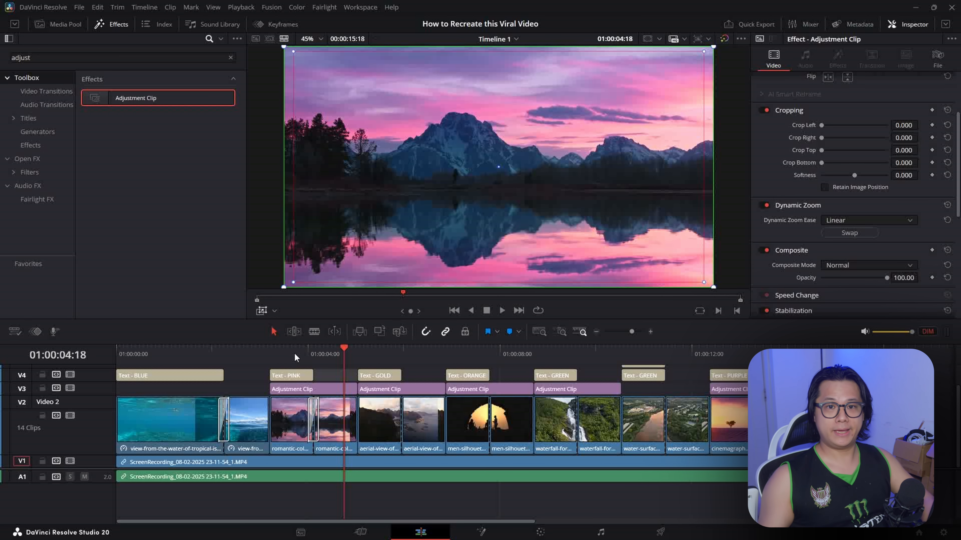
Step: Play the timeline from its start to review the blue section and the zooms over the following colour sections
{"action": "left_click", "coordinate": [194, 353]}
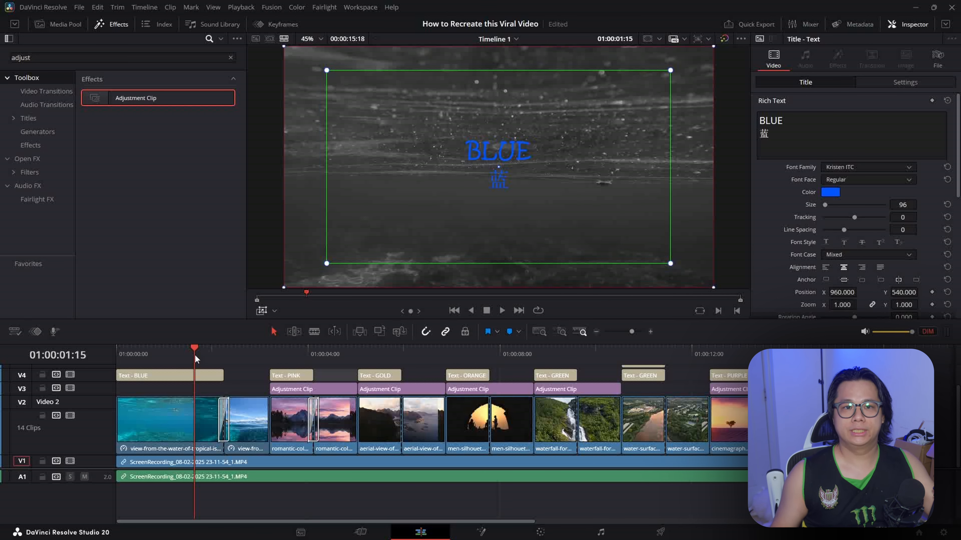
{"action": "key", "text": "Home"}
{"action": "key", "text": "space"}
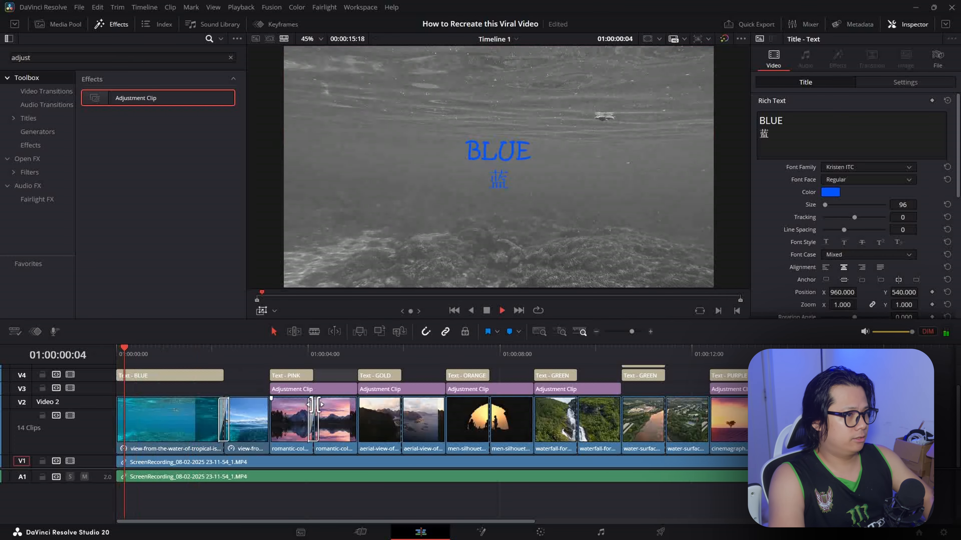
{"action": "scroll", "coordinate": [405, 421], "scroll_direction": "down", "scroll_amount": 3}
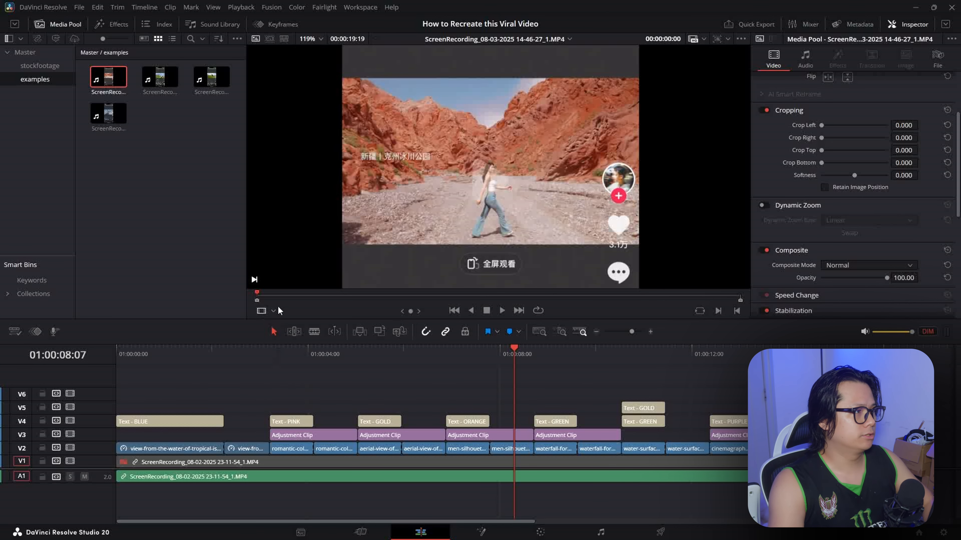
{"action": "scroll", "coordinate": [517, 191], "scroll_direction": "down", "scroll_amount": 5}
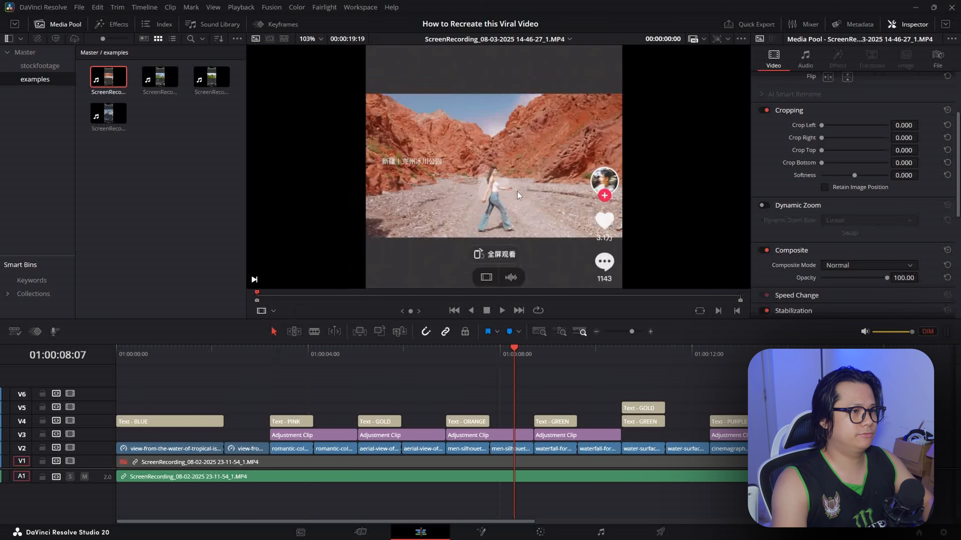
{"action": "left_click_drag", "start_coordinate": [563, 190], "coordinate": [525, 187]}
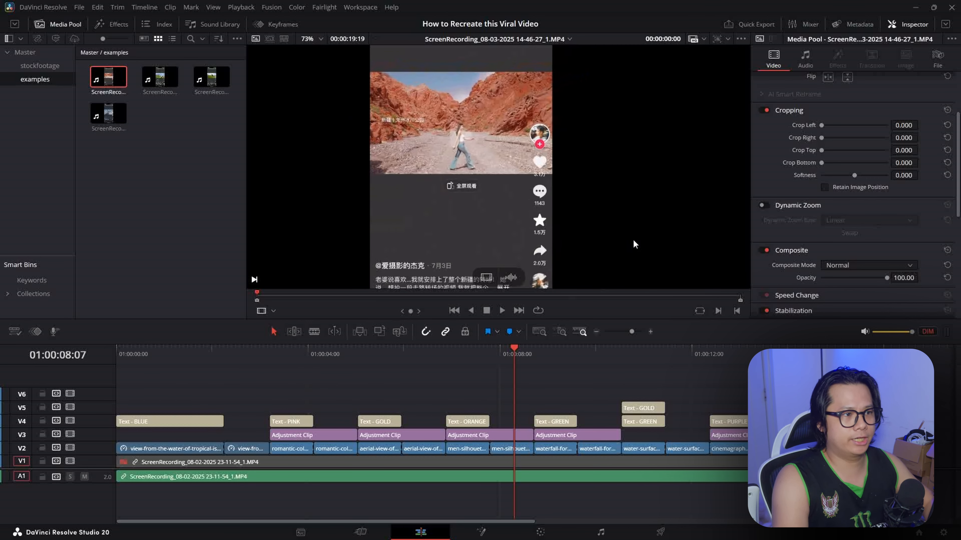
{"action": "key", "text": "space"}
{"action": "scroll", "coordinate": [393, 257], "scroll_direction": "down", "scroll_amount": 1}
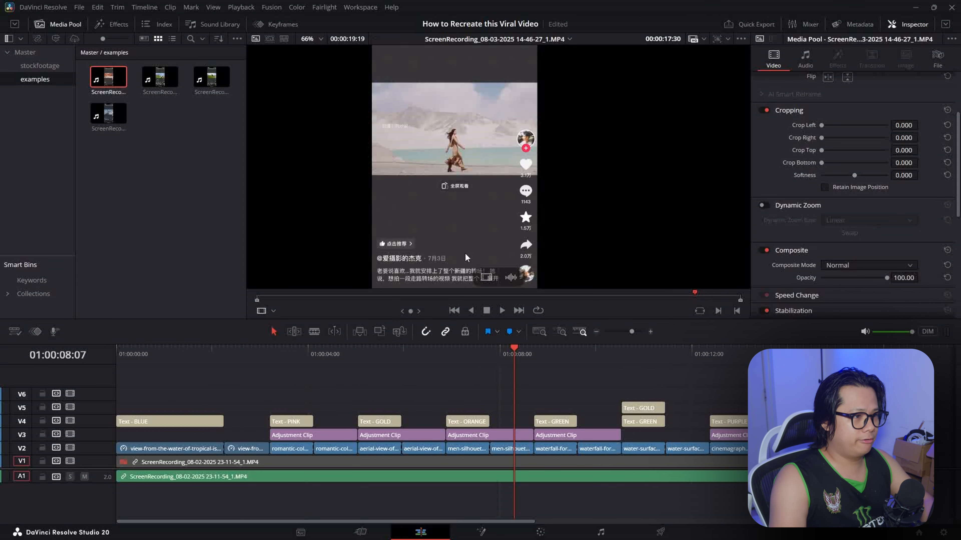
{"action": "left_click_drag", "start_coordinate": [295, 295], "coordinate": [209, 281]}
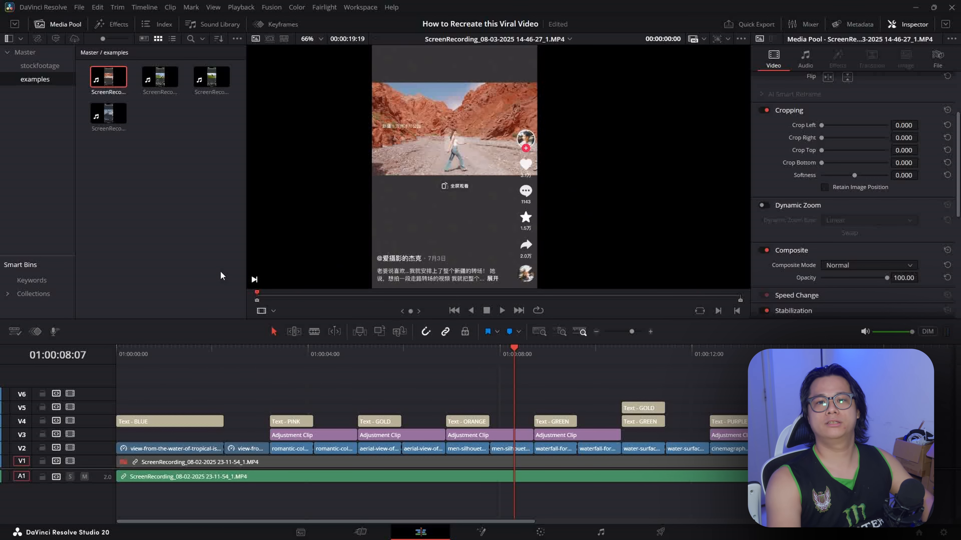
{"action": "left_click", "coordinate": [167, 77]}
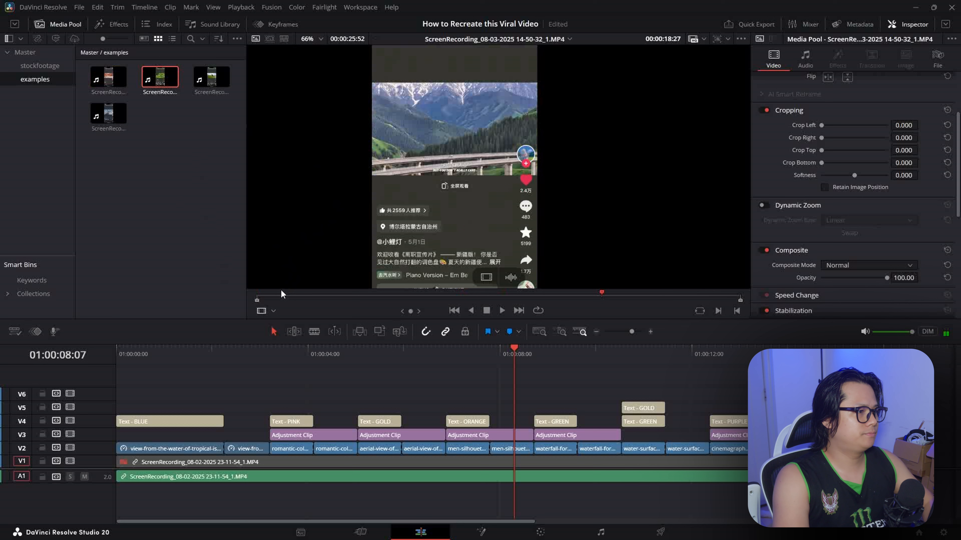
{"action": "left_click_drag", "start_coordinate": [280, 295], "coordinate": [250, 295]}
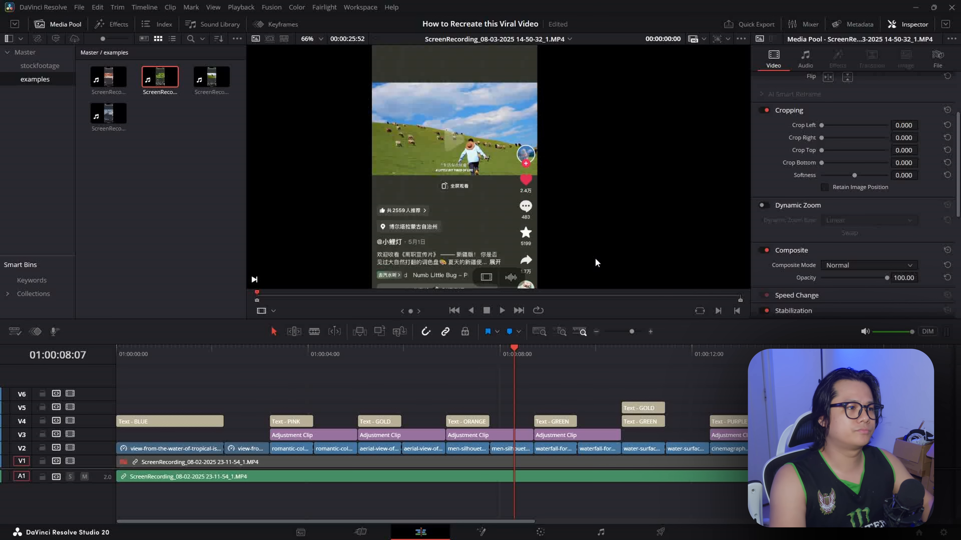
{"action": "scroll", "coordinate": [595, 263], "scroll_direction": "up", "scroll_amount": 2}
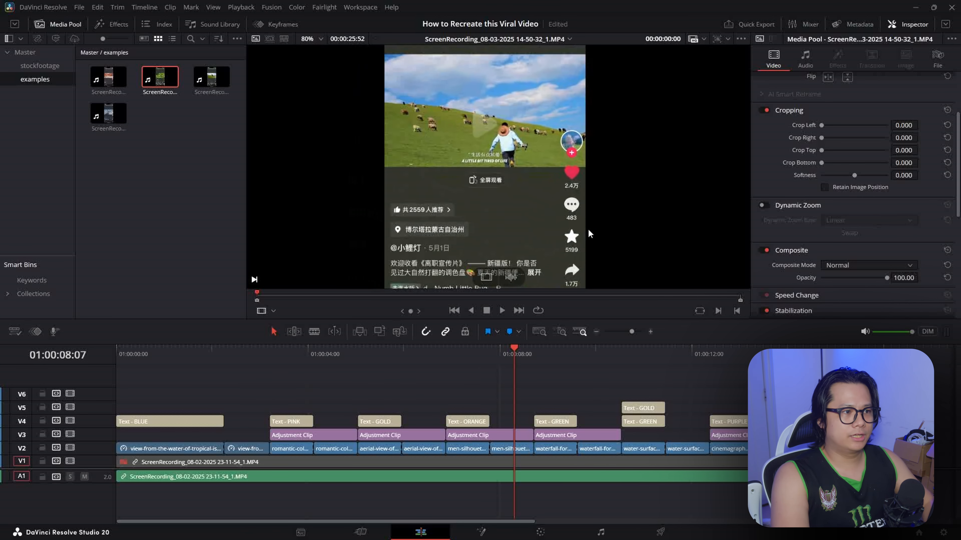
{"action": "left_click_drag", "start_coordinate": [588, 228], "coordinate": [597, 232]}
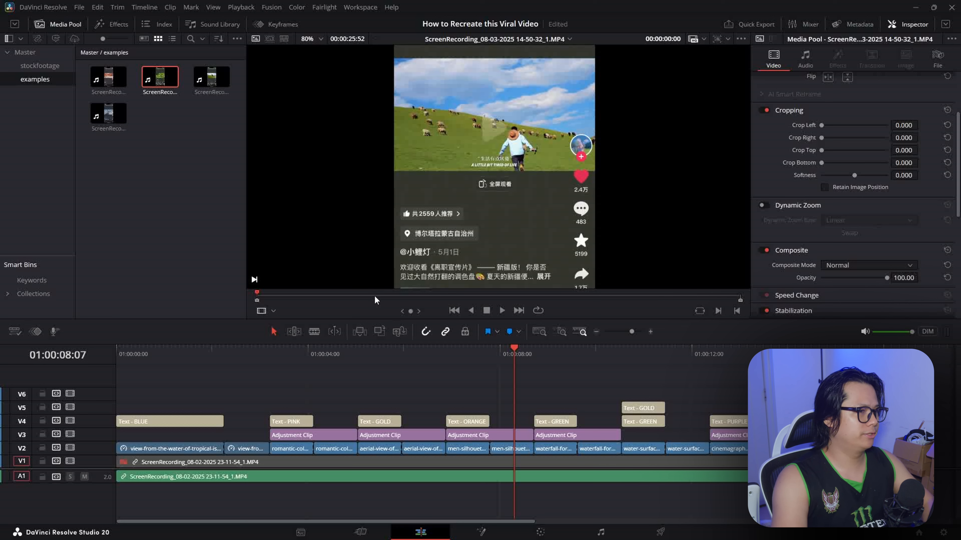
{"action": "key", "text": "space"}
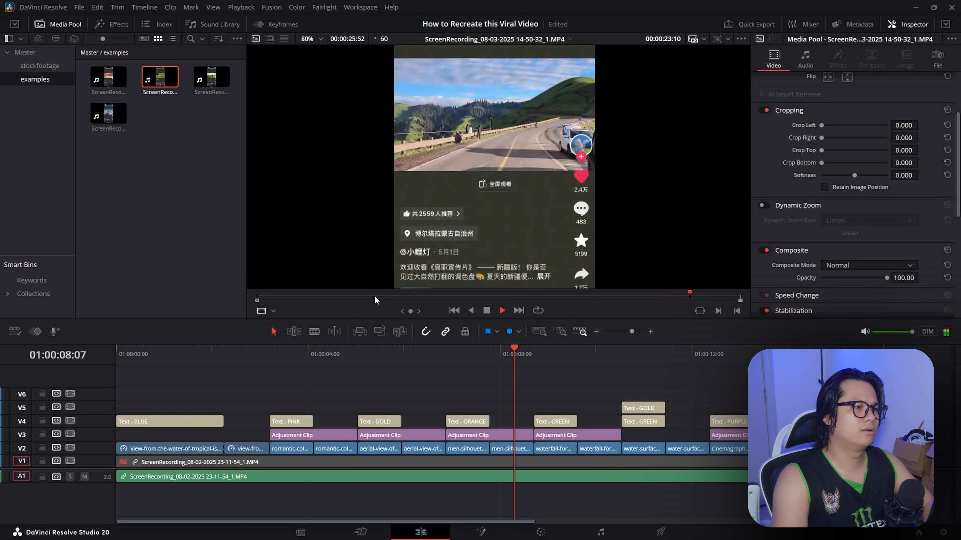
{"action": "key", "text": "space"}
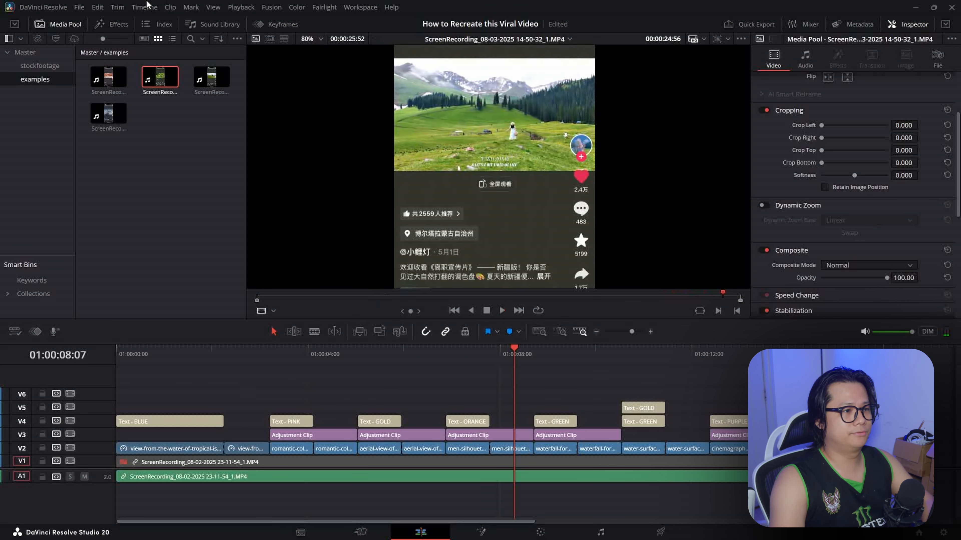
{"action": "left_click", "coordinate": [211, 77]}
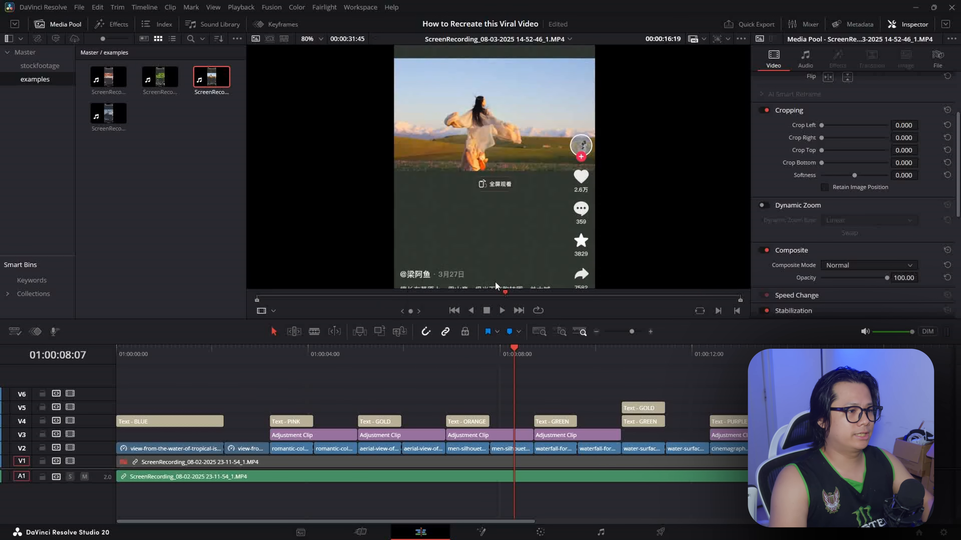
{"action": "scroll", "coordinate": [595, 220], "scroll_direction": "up", "scroll_amount": 1}
{"action": "mouse_move", "coordinate": [590, 254]}
{"action": "left_mouse_down"}
{"action": "mouse_move", "coordinate": [568, 237]}
{"action": "mouse_move", "coordinate": [598, 244]}
{"action": "left_mouse_up"}
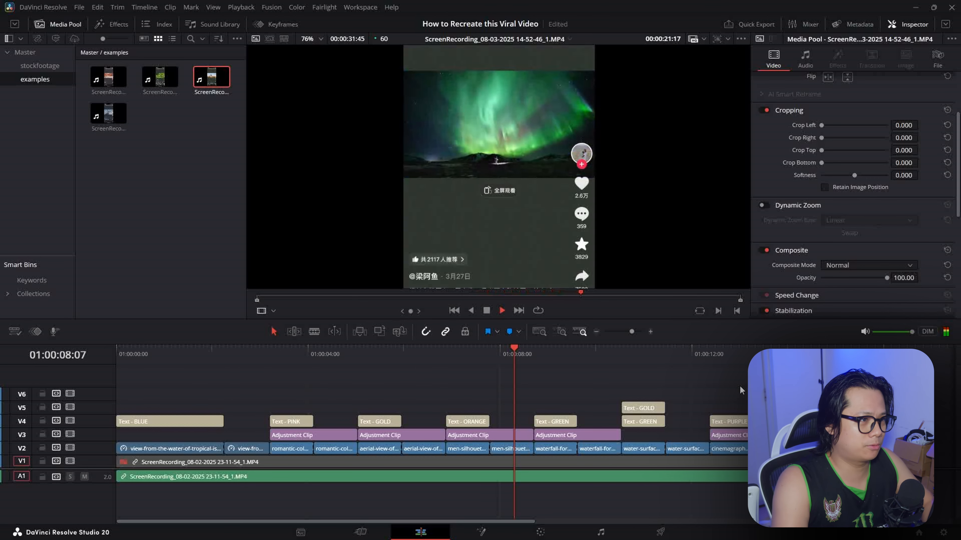
{"action": "key", "text": "space"}
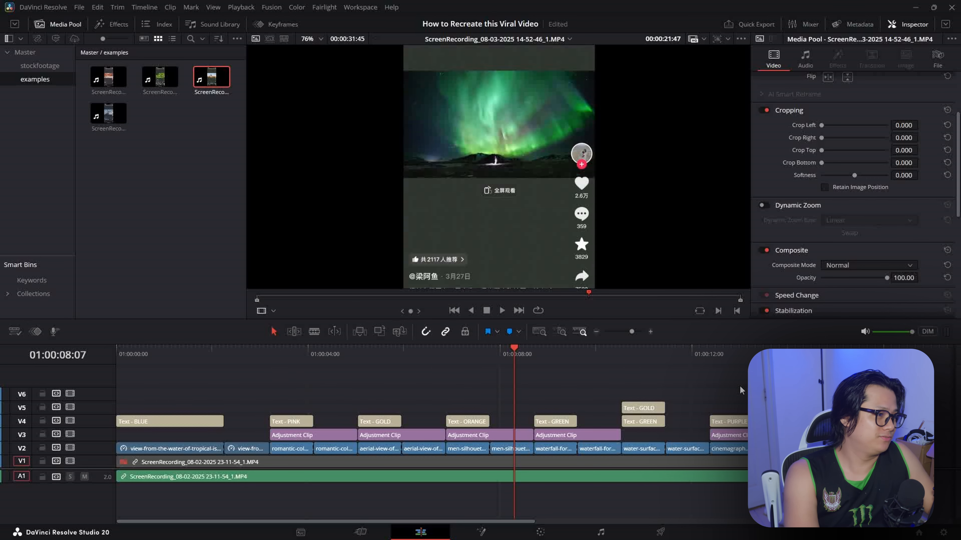
{"action": "key", "text": "space"}
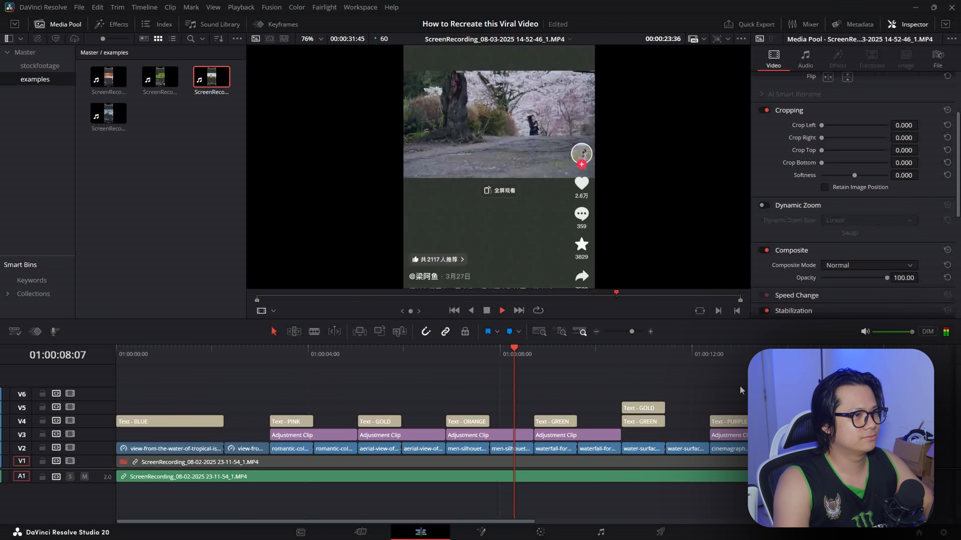